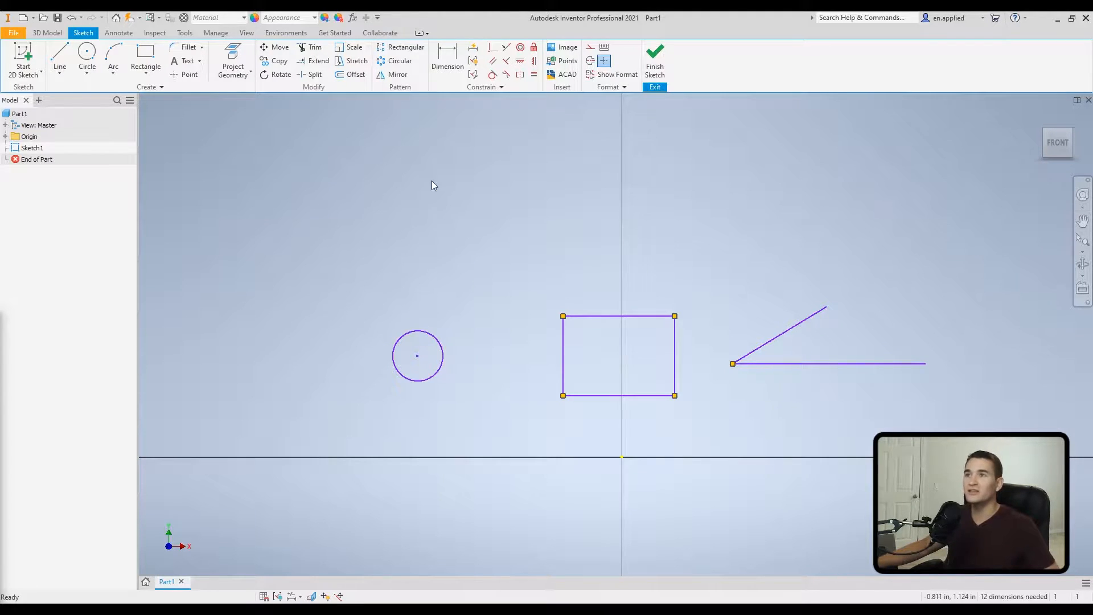
# - Dimension the circle's diameter and set it to 0.250 in
pyautogui.click(450, 59)
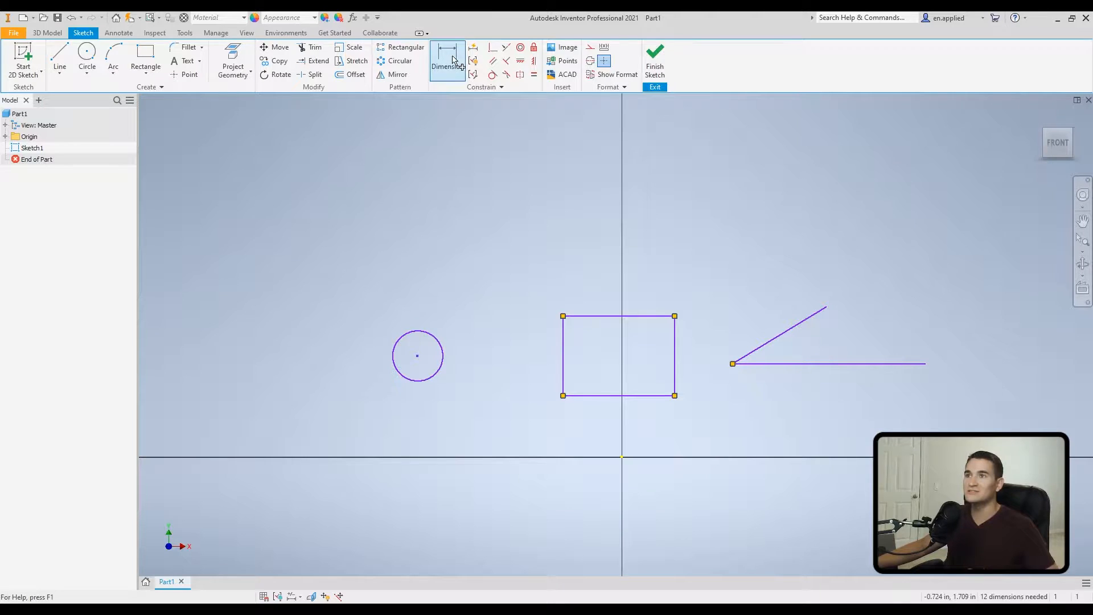
pyautogui.click(396, 348)
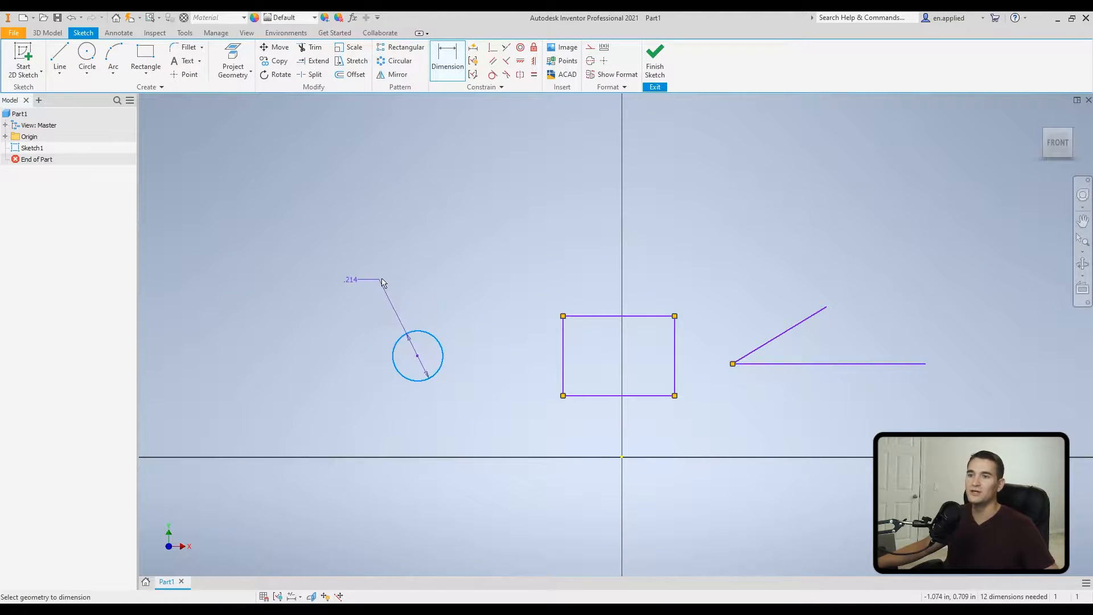
pyautogui.click(349, 314)
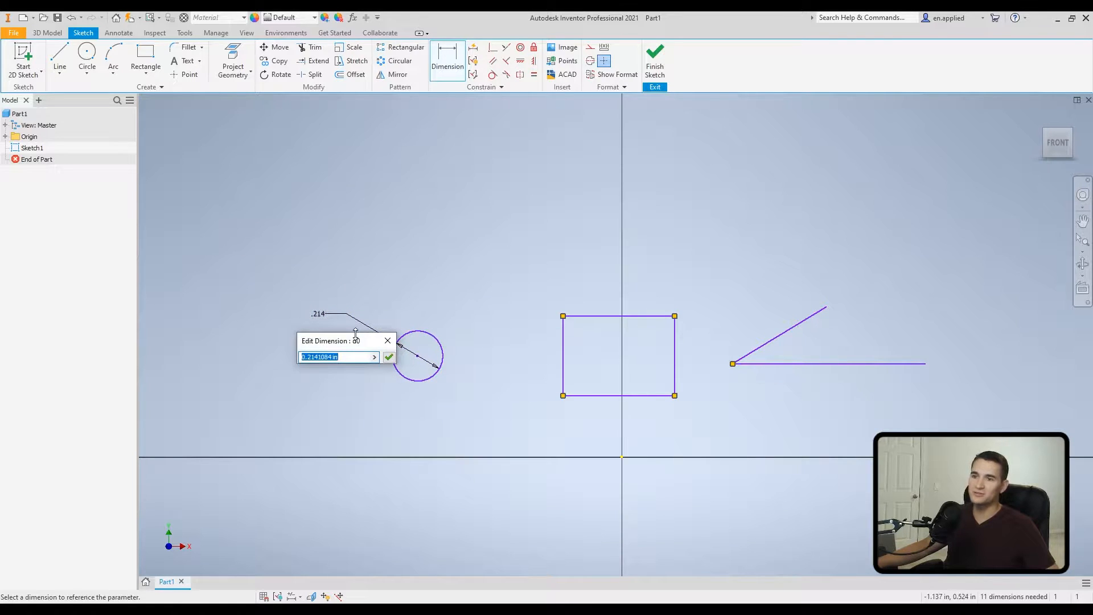
pyautogui.write('.')
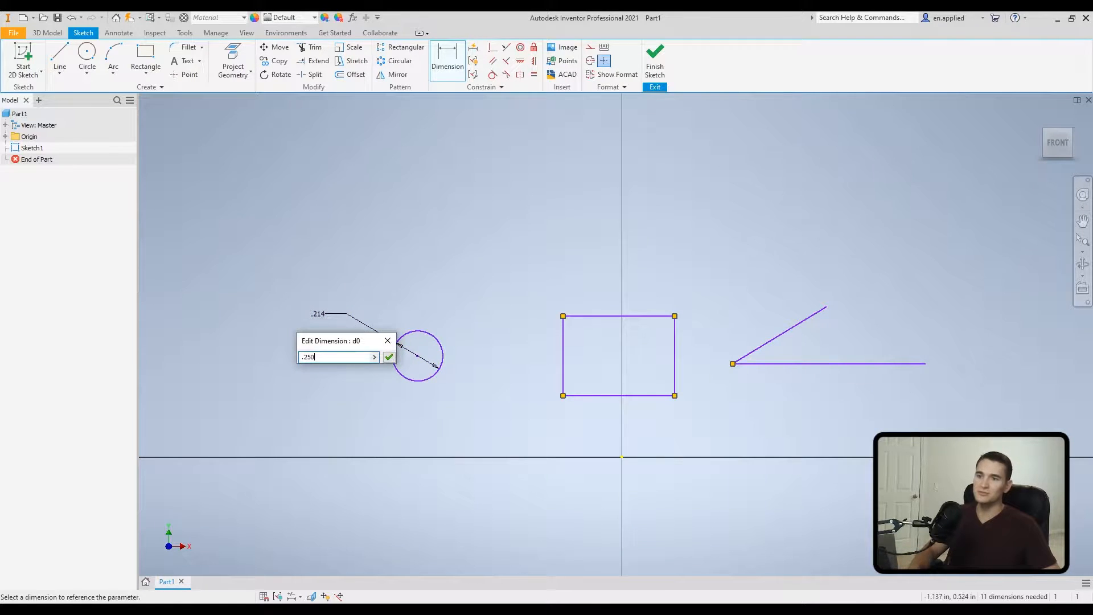
pyautogui.write('250')
pyautogui.press('Return')
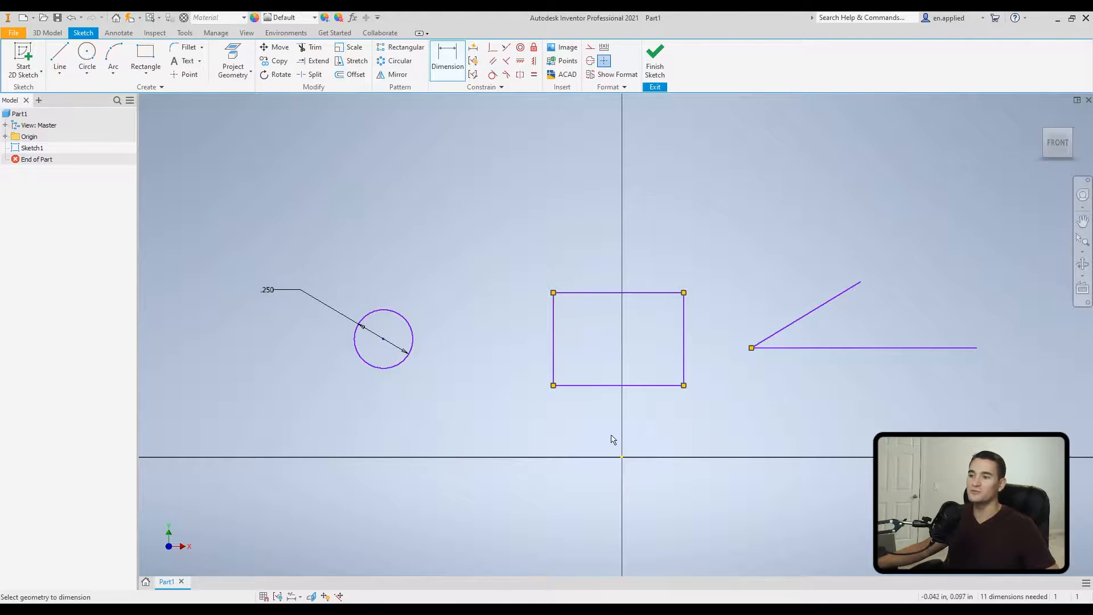
# - Dimension the circle centre's vertical and horizontal distances from the sketch origin, keeping both values as drawn
pyautogui.click(439, 75)
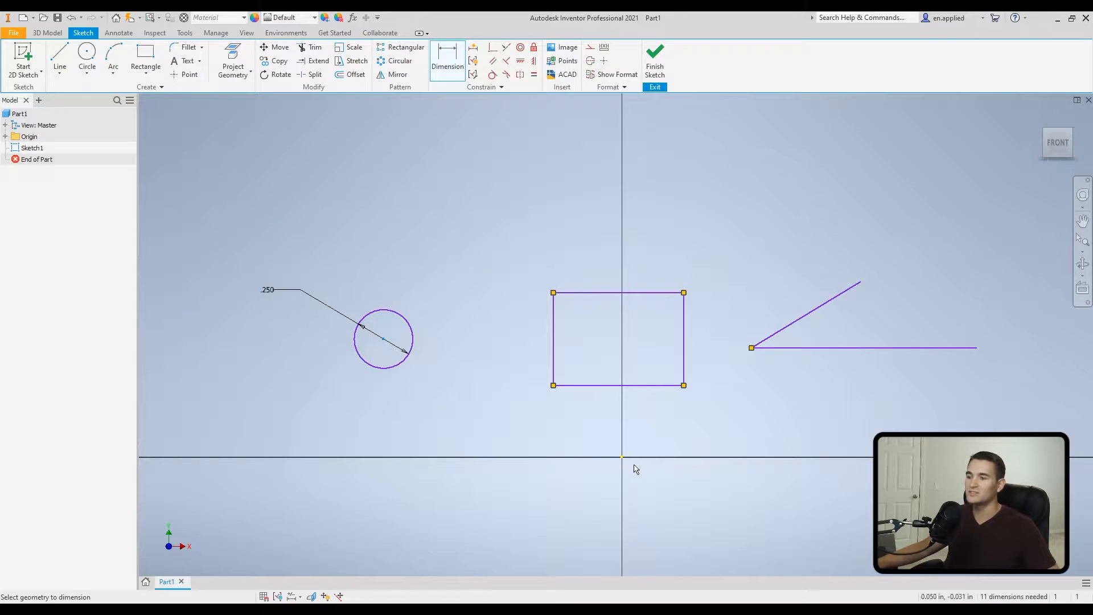
pyautogui.click(606, 458)
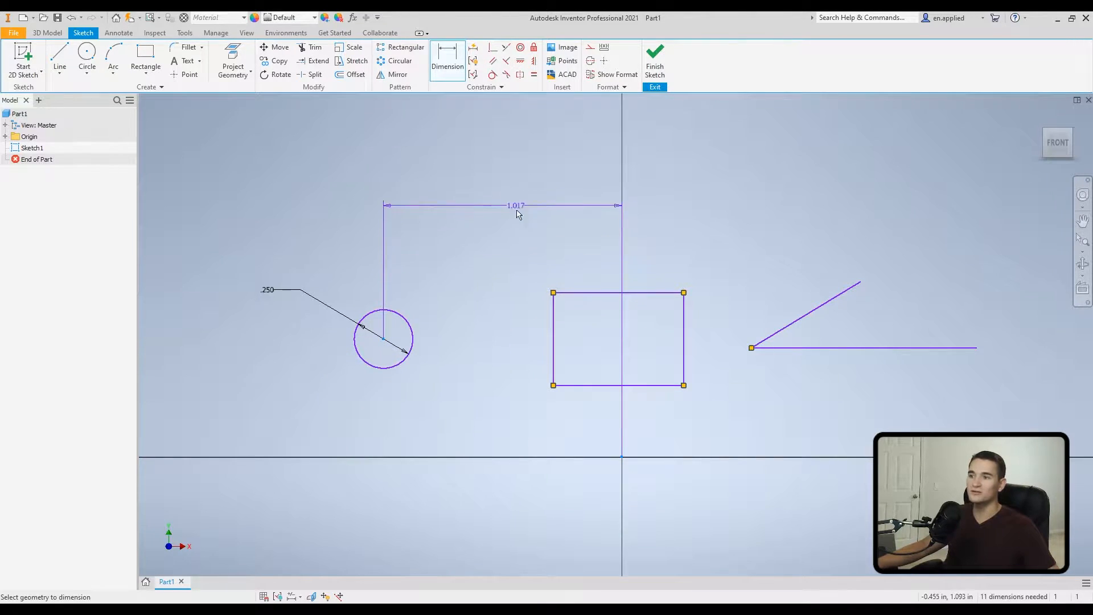
pyautogui.click(325, 404)
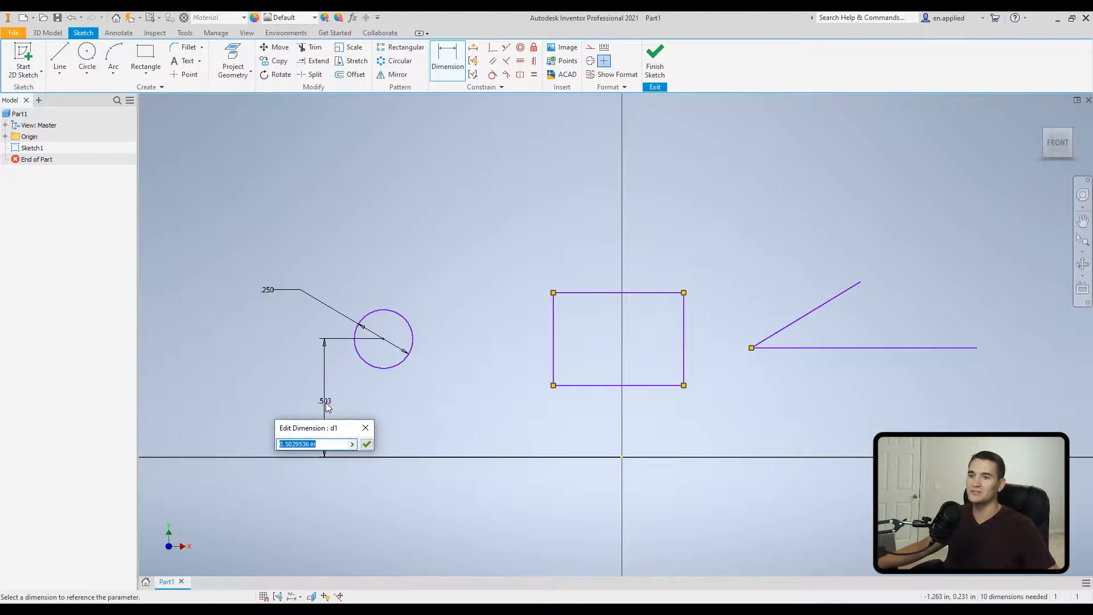
pyautogui.press('Return')
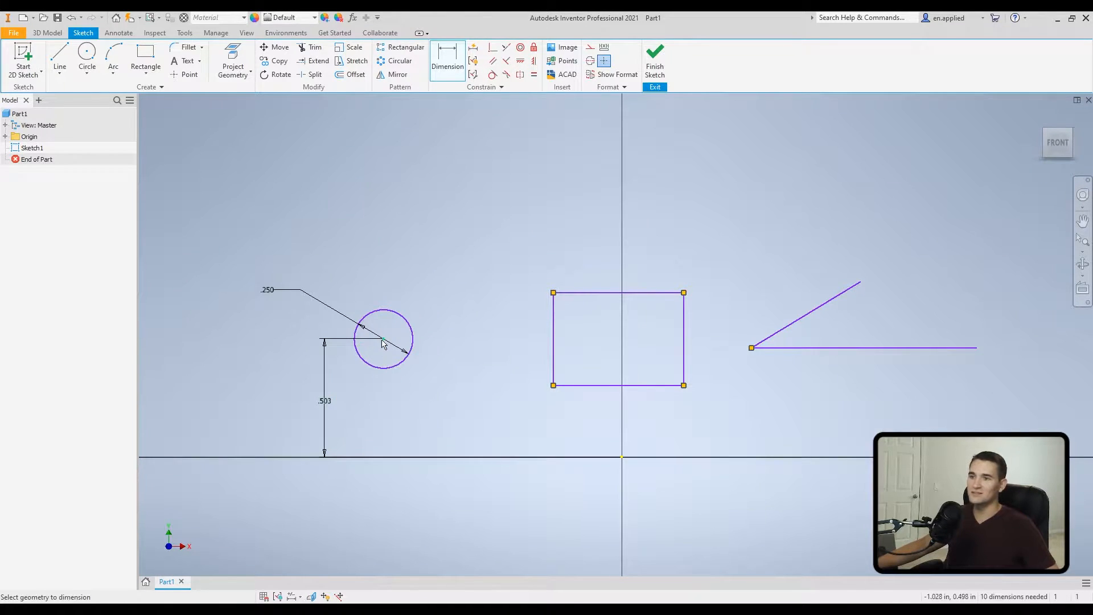
pyautogui.click(622, 457)
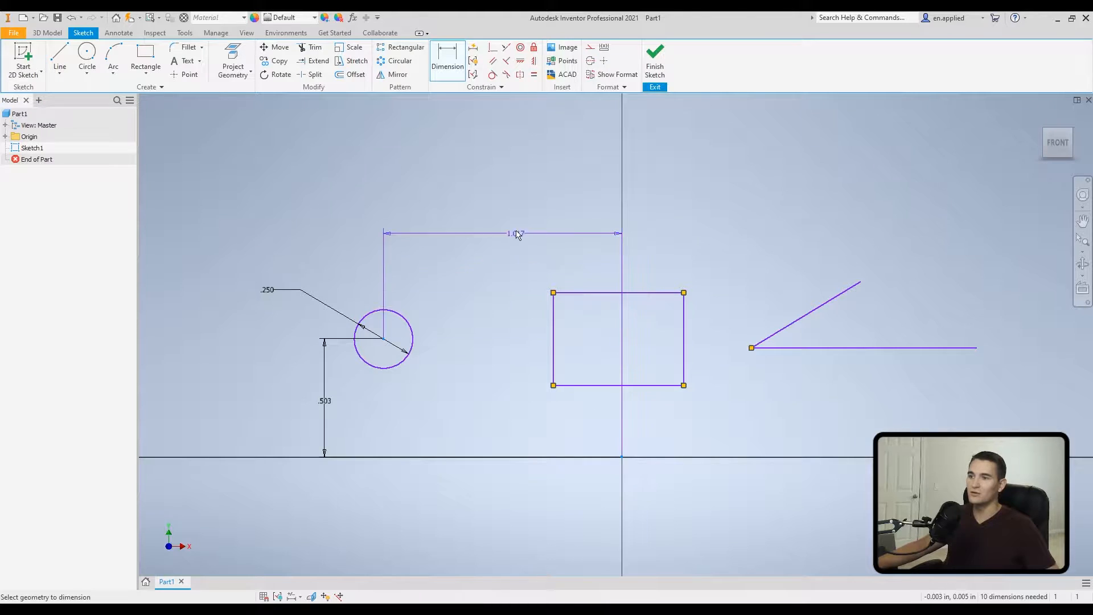
pyautogui.click(502, 204)
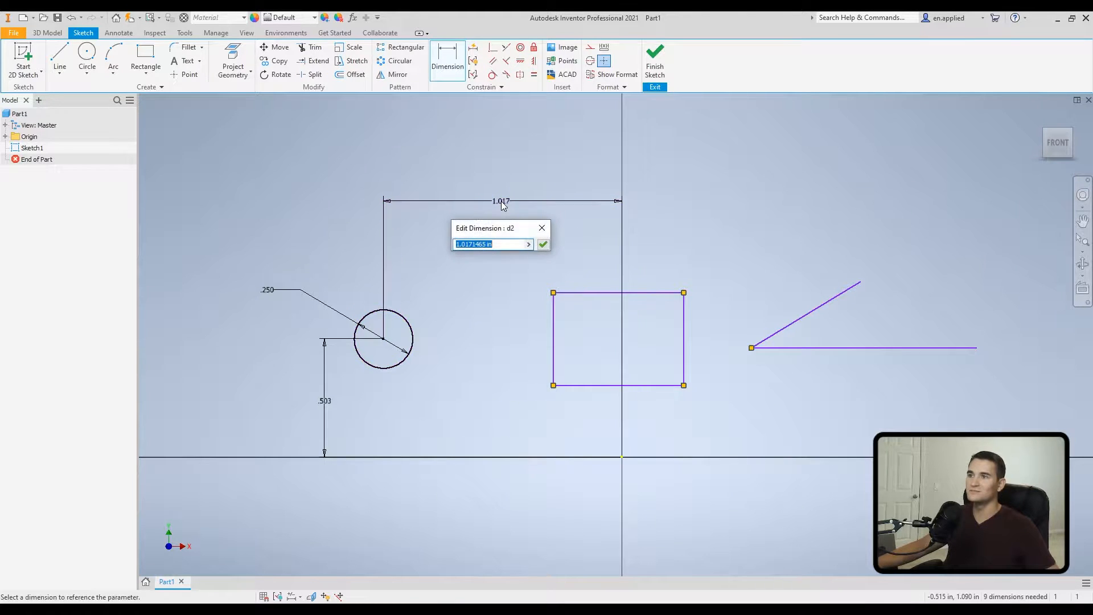
pyautogui.click(542, 244)
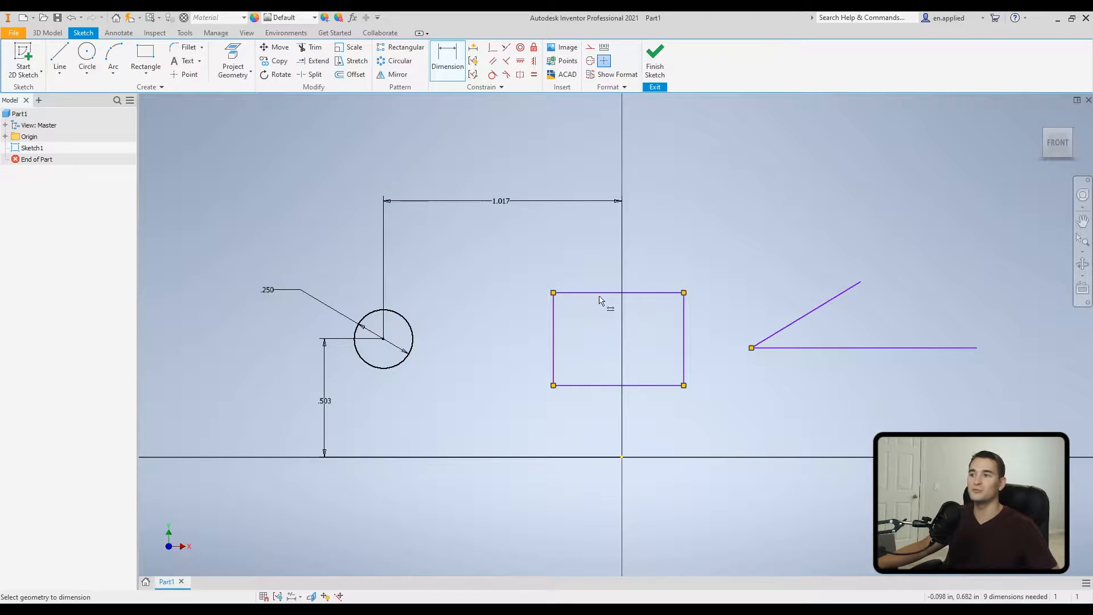
# - Dimension the rectangle's vertical edge nearest the circle and set its length to 0.4 in
pyautogui.click(553, 338)
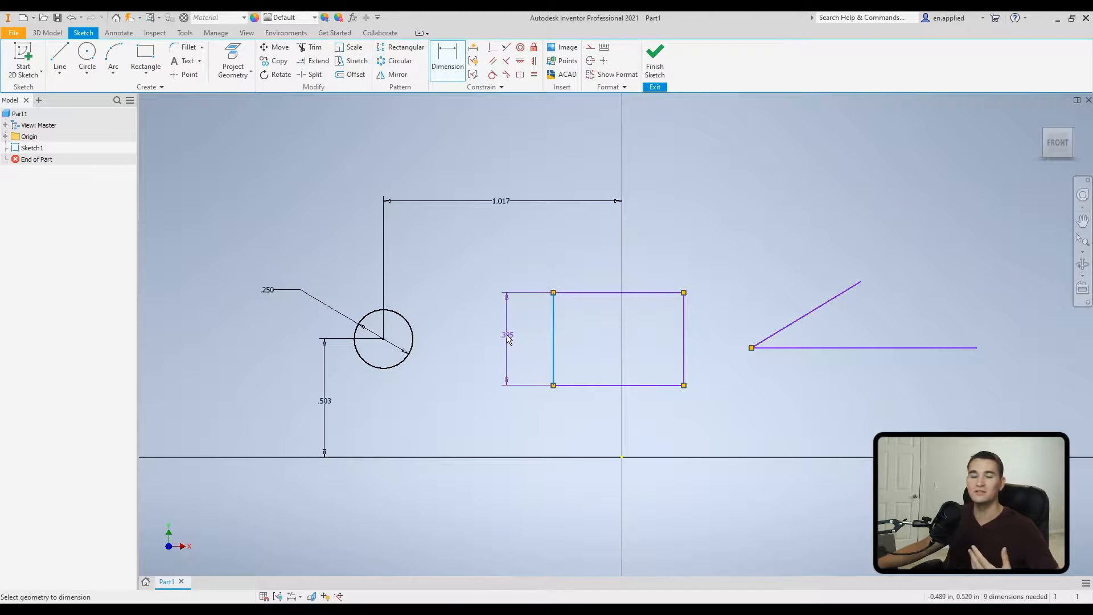
pyautogui.click(503, 344)
pyautogui.press('Return')
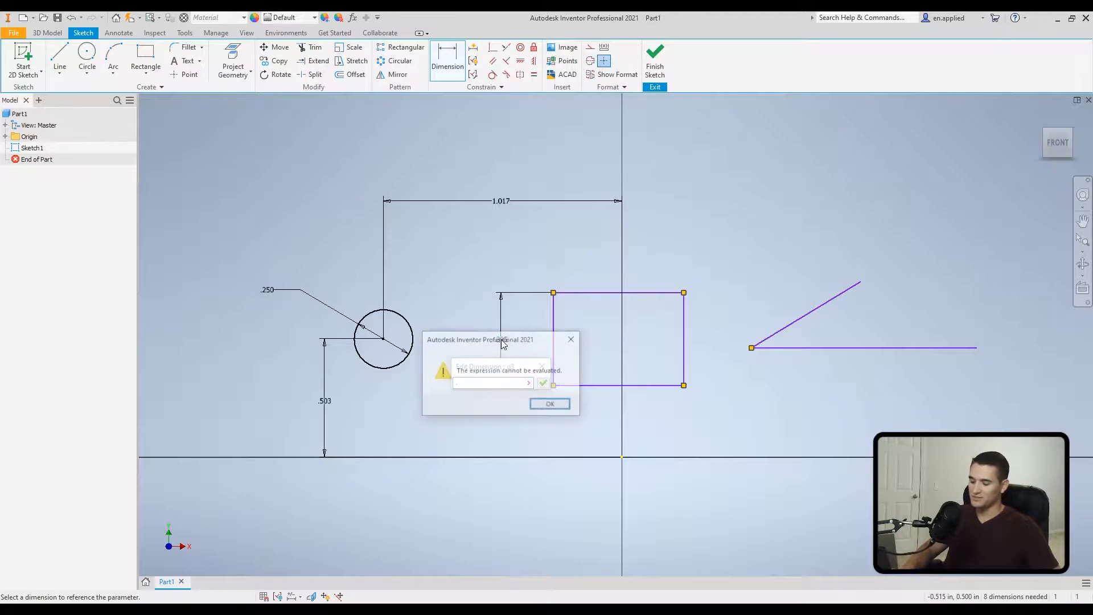
pyautogui.click(551, 404)
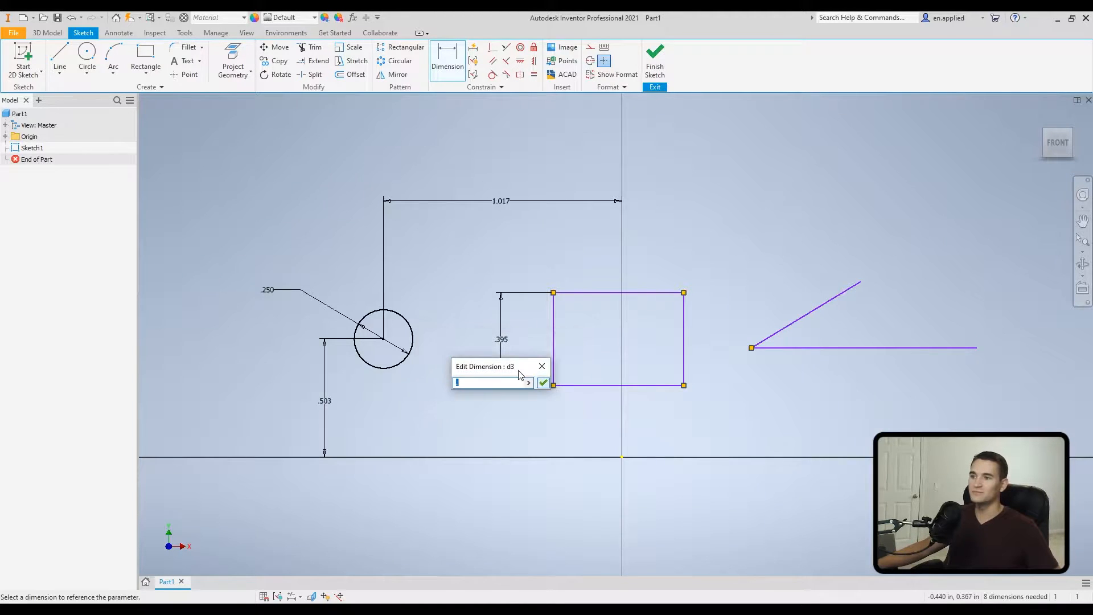
pyautogui.write('.4')
pyautogui.press('Return')
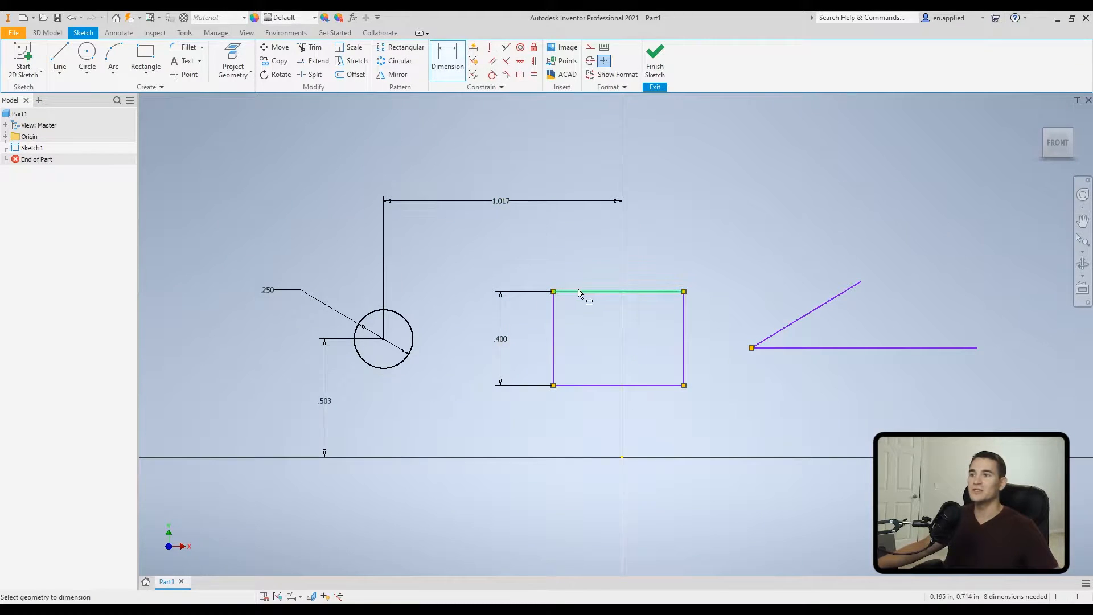
pyautogui.click(606, 292)
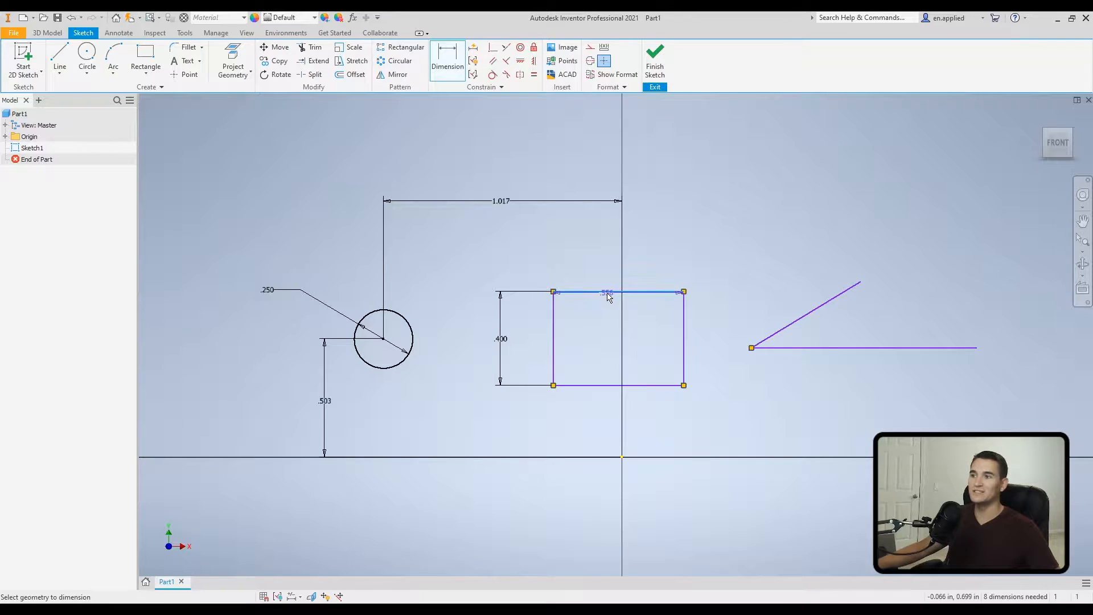
pyautogui.click(610, 386)
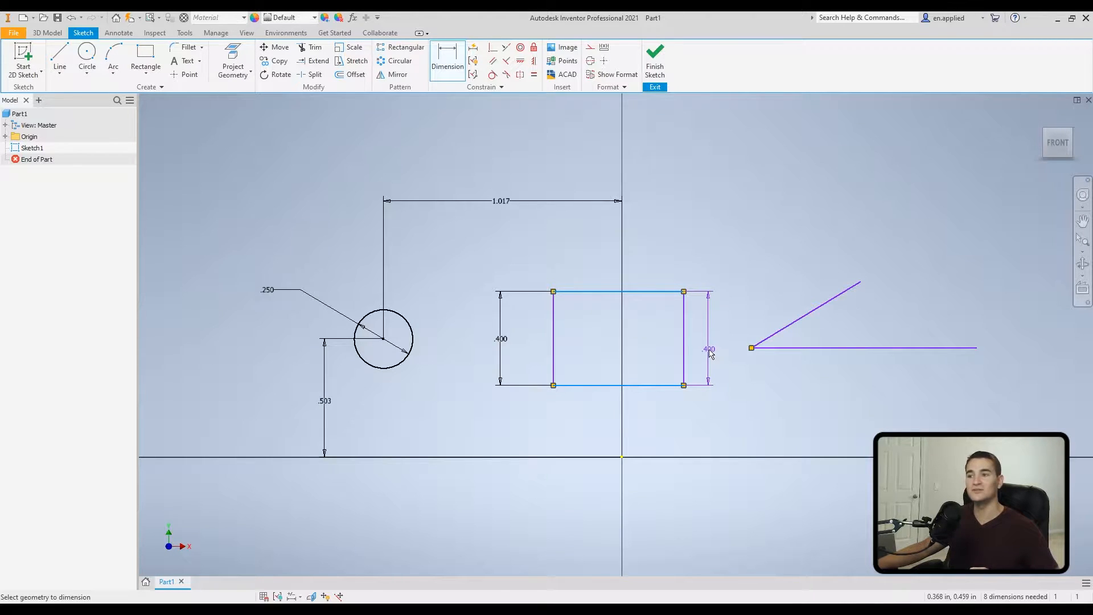
pyautogui.press('Escape')
pyautogui.press('Escape')
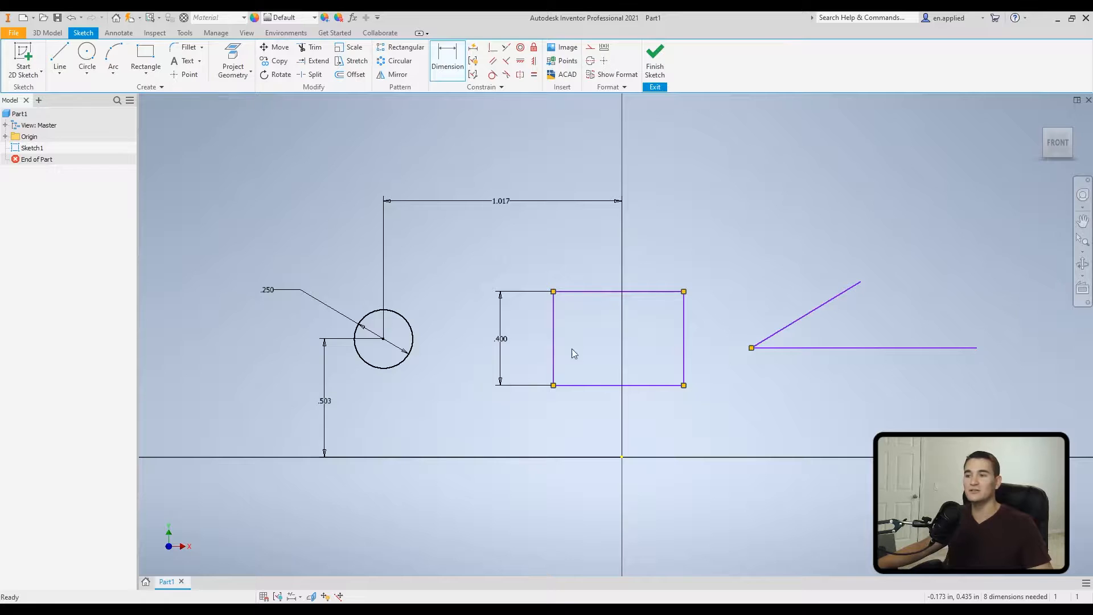
# - Try to add a second height dimension between the rectangle's upper and lower edges, declining the driven dimension
pyautogui.press('d')
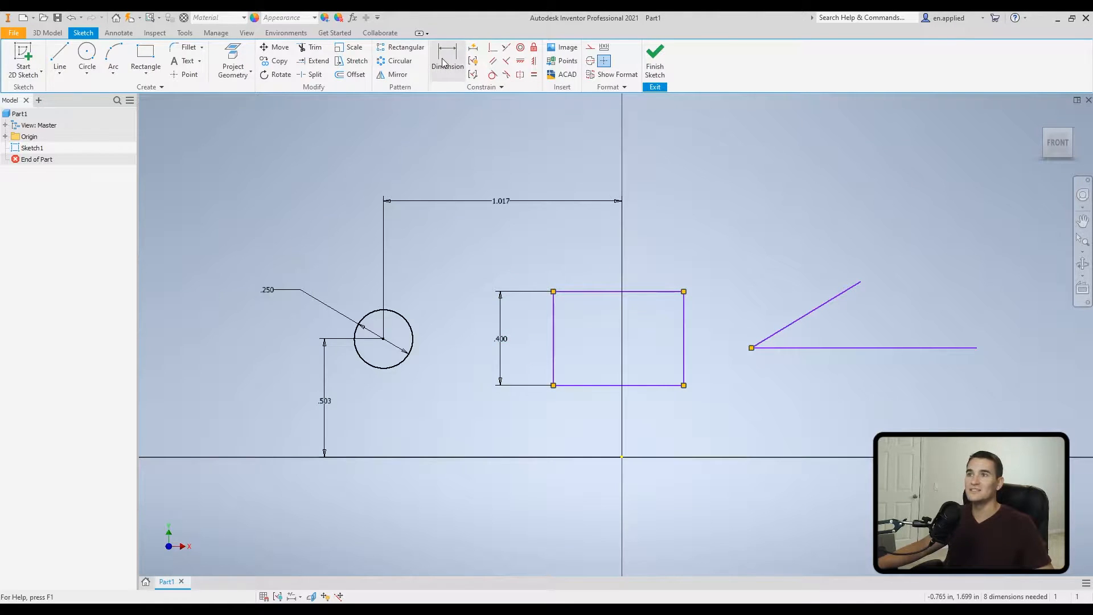
pyautogui.click(592, 291)
pyautogui.click(607, 385)
pyautogui.click(717, 338)
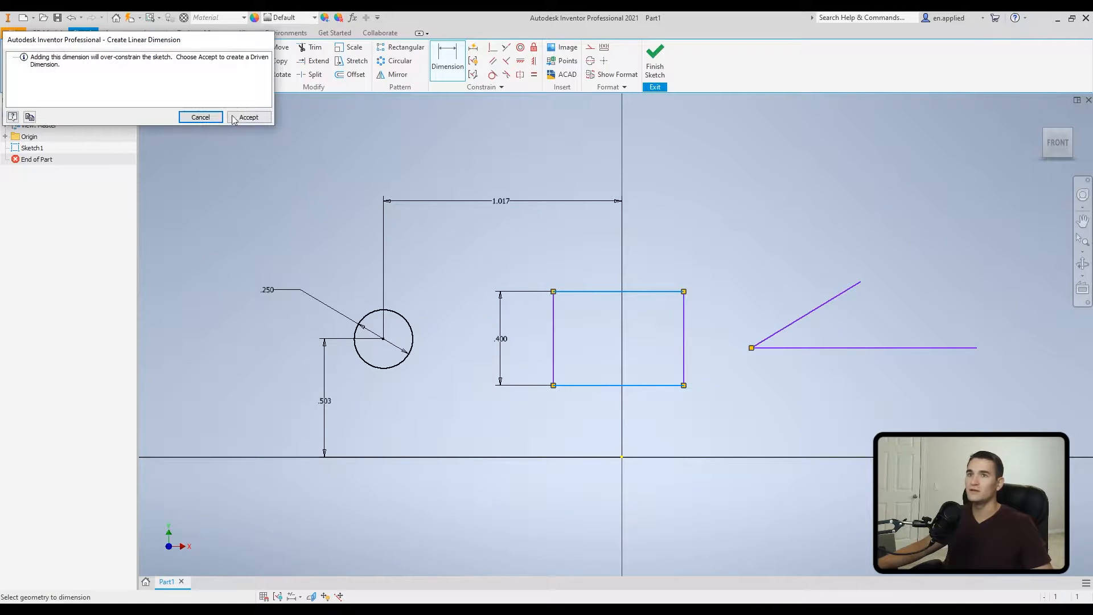
pyautogui.click(214, 117)
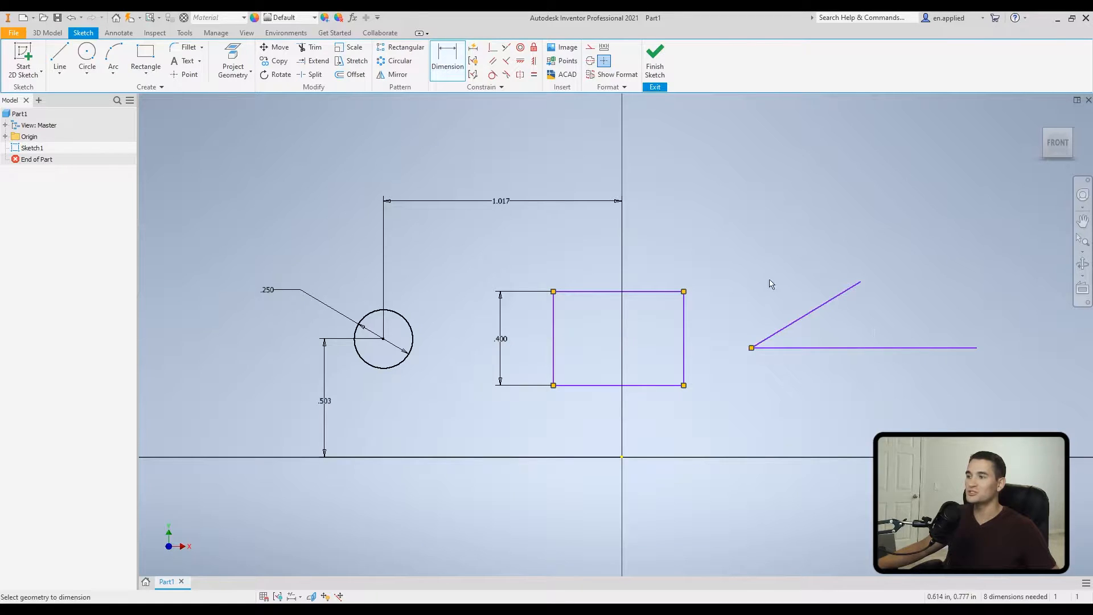
# - Dimension the angle between the sloped line and the horizontal line and set it to 35 degrees
pyautogui.click(804, 323)
pyautogui.click(813, 348)
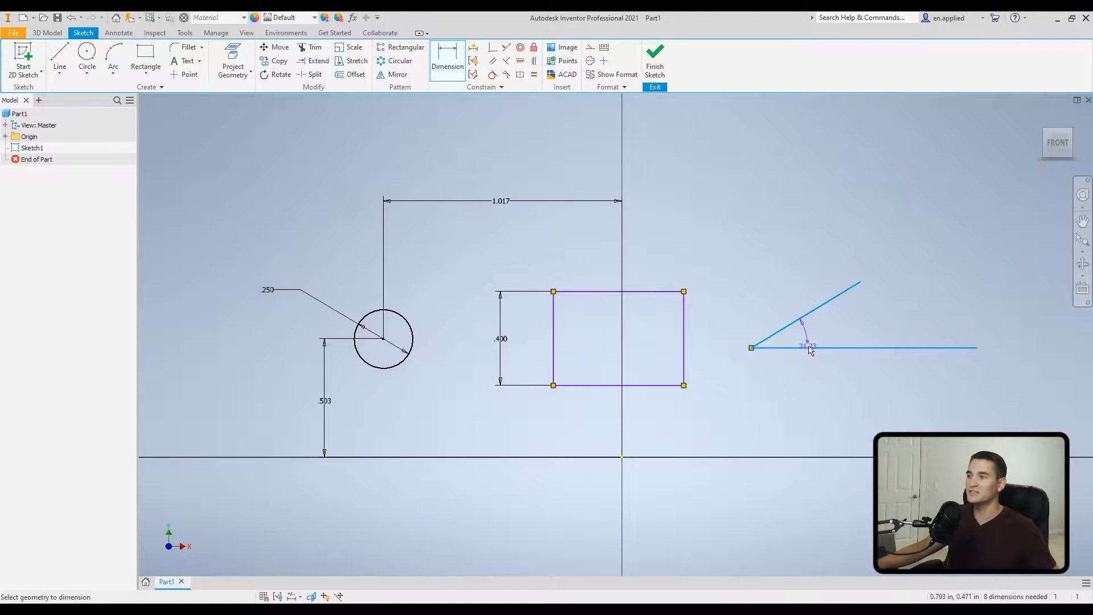
pyautogui.click(868, 315)
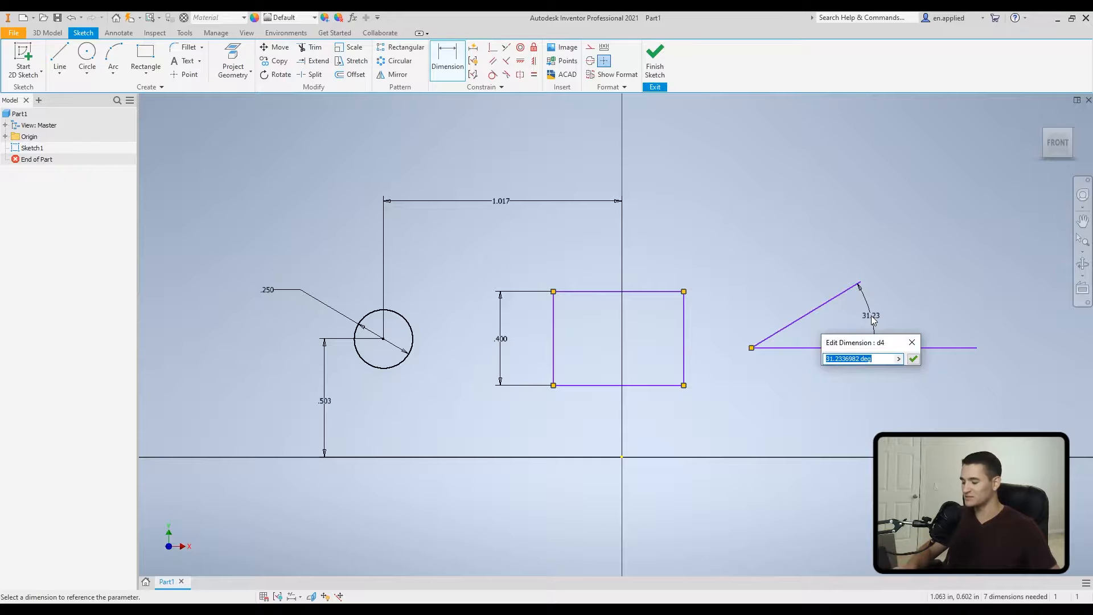
pyautogui.write('35')
pyautogui.press('Return')
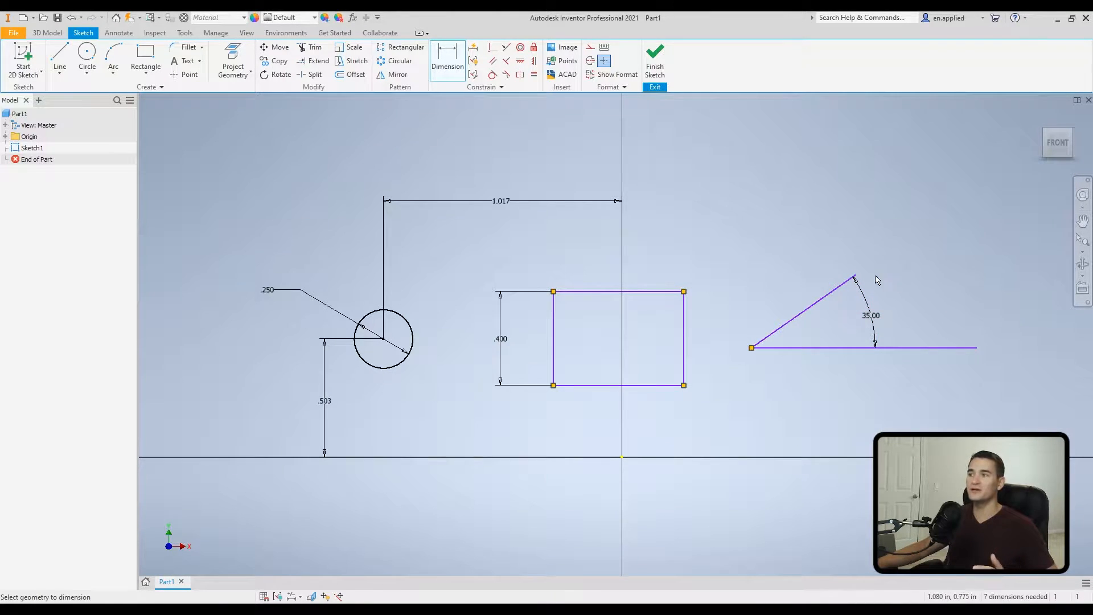
# - Sketch a horizontal line about 0.753 in long above the two angled lines
pyautogui.click(60, 57)
pyautogui.click(699, 176)
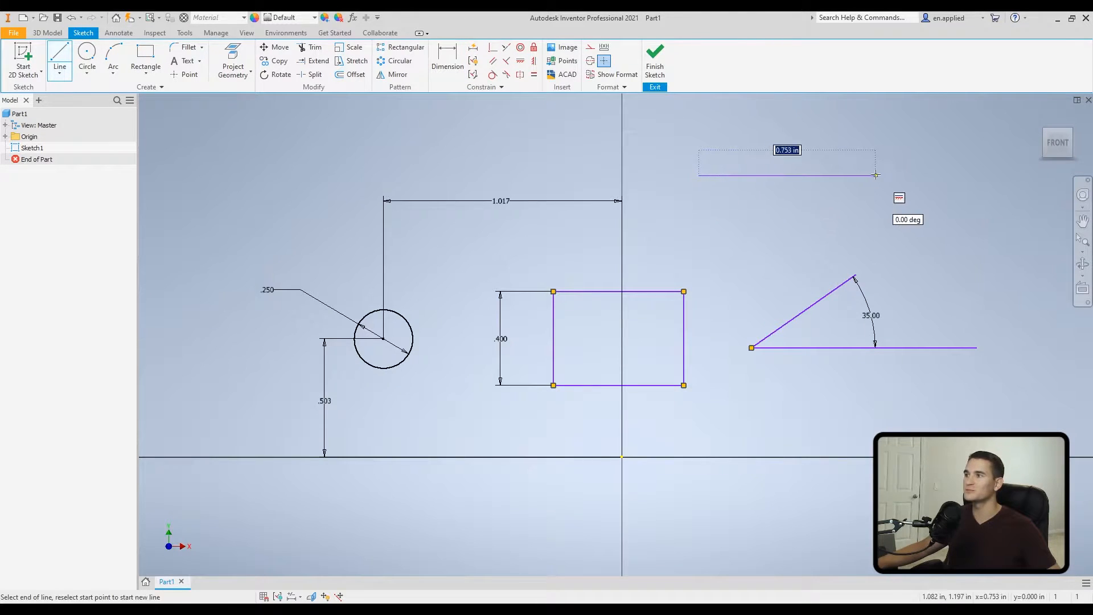
pyautogui.click(875, 176)
pyautogui.rightClick(803, 148)
pyautogui.click(846, 149)
# - Dimension the new horizontal line's length from endpoint to endpoint, placing the dimension above the line
pyautogui.press('d')
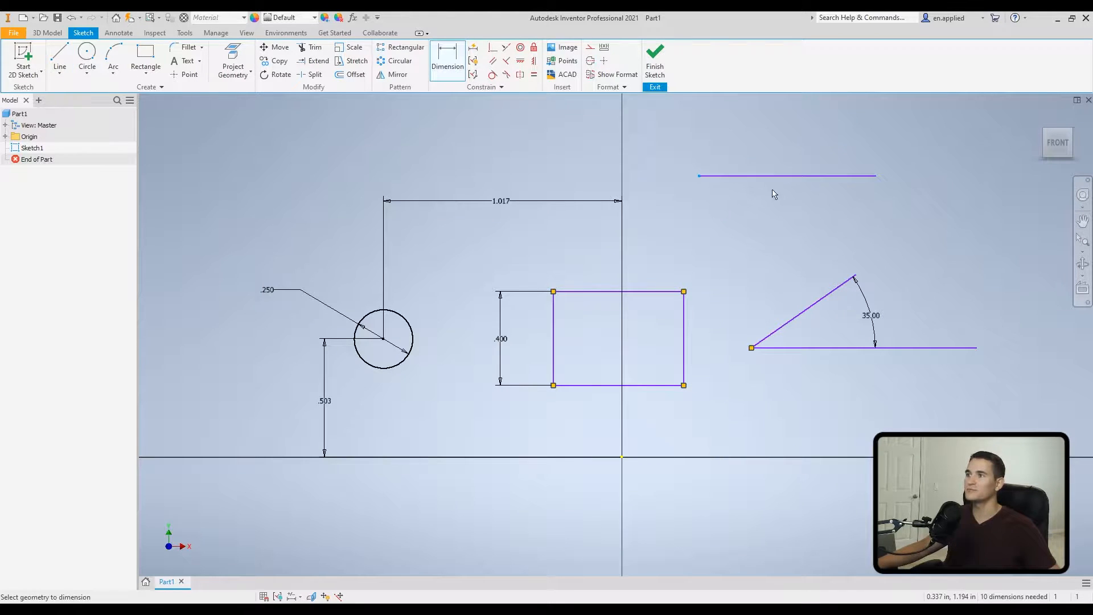
pyautogui.click(872, 176)
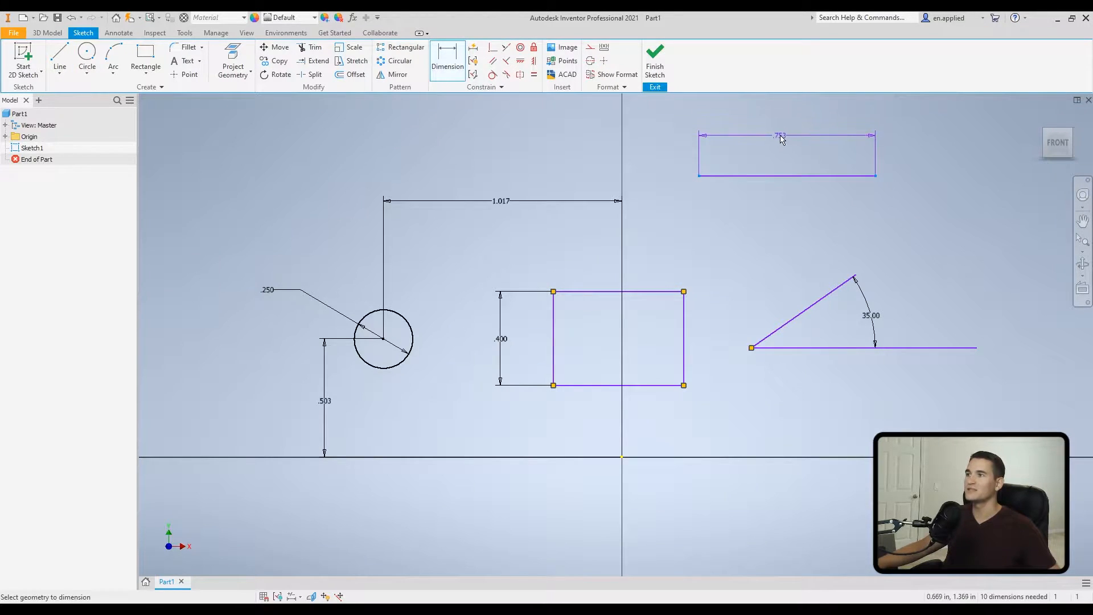
pyautogui.click(783, 138)
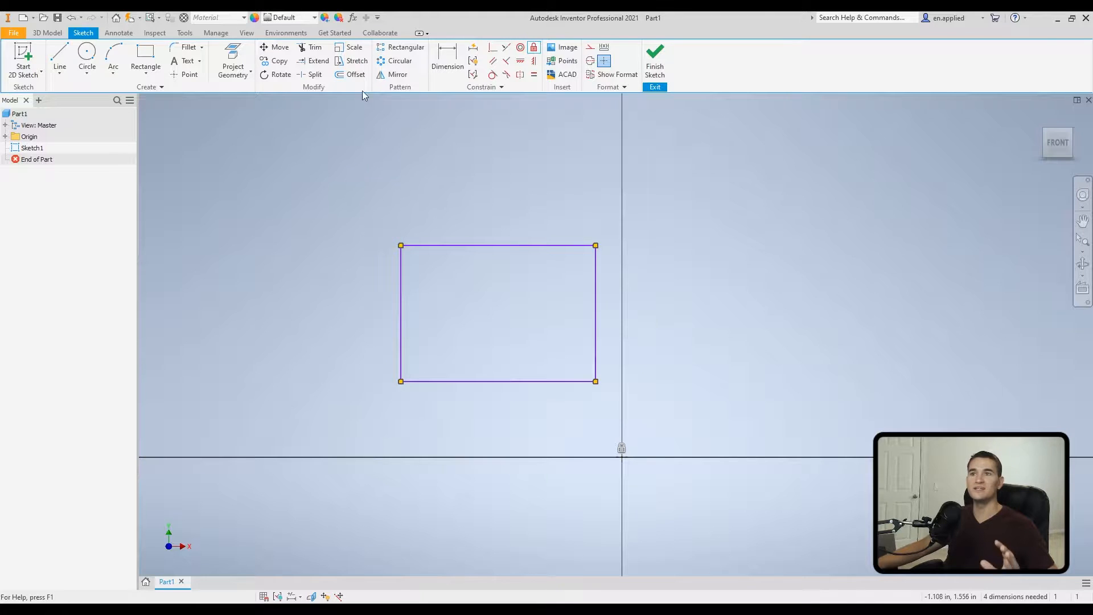
# - Apply Auto Dimension to all four rectangle edges with dimensions and constraints enabled, and move the rectangle up and away from the vertical axis
pyautogui.click(473, 47)
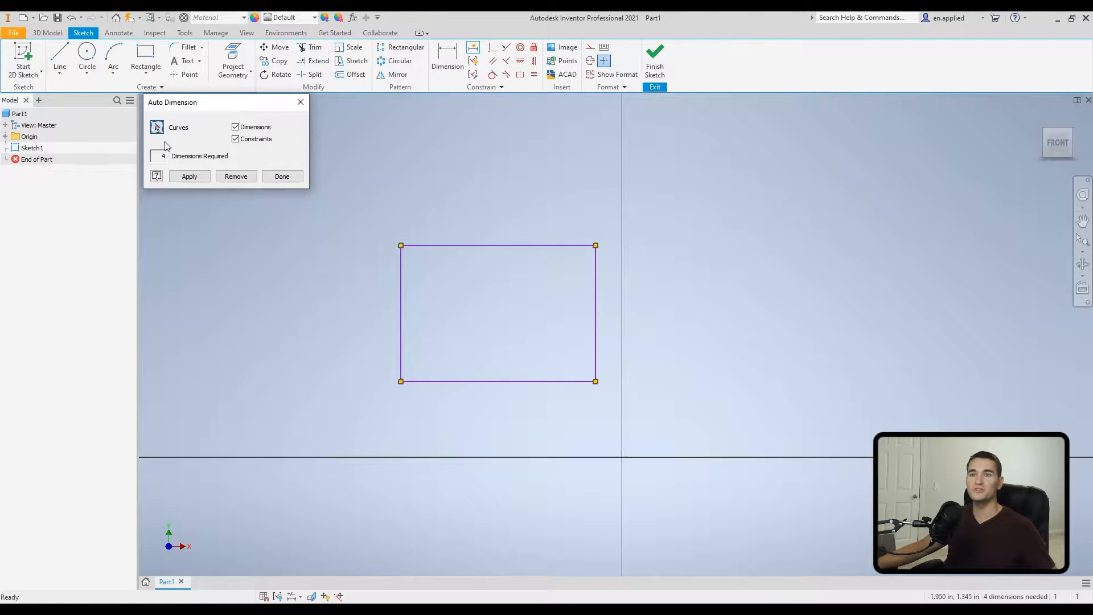
pyautogui.click(430, 246)
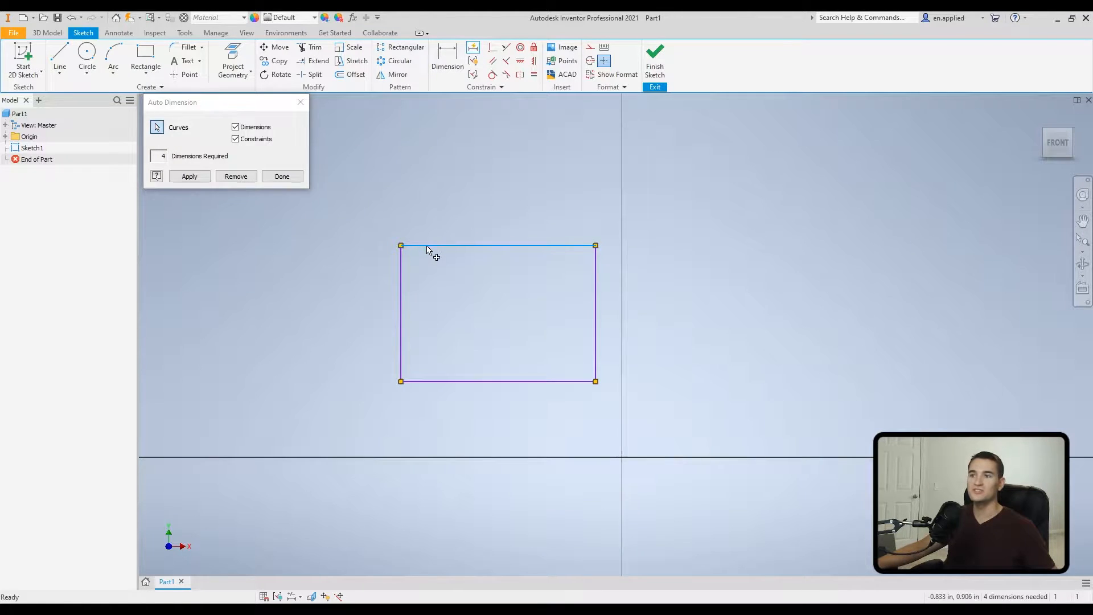
pyautogui.click(401, 288)
pyautogui.click(458, 382)
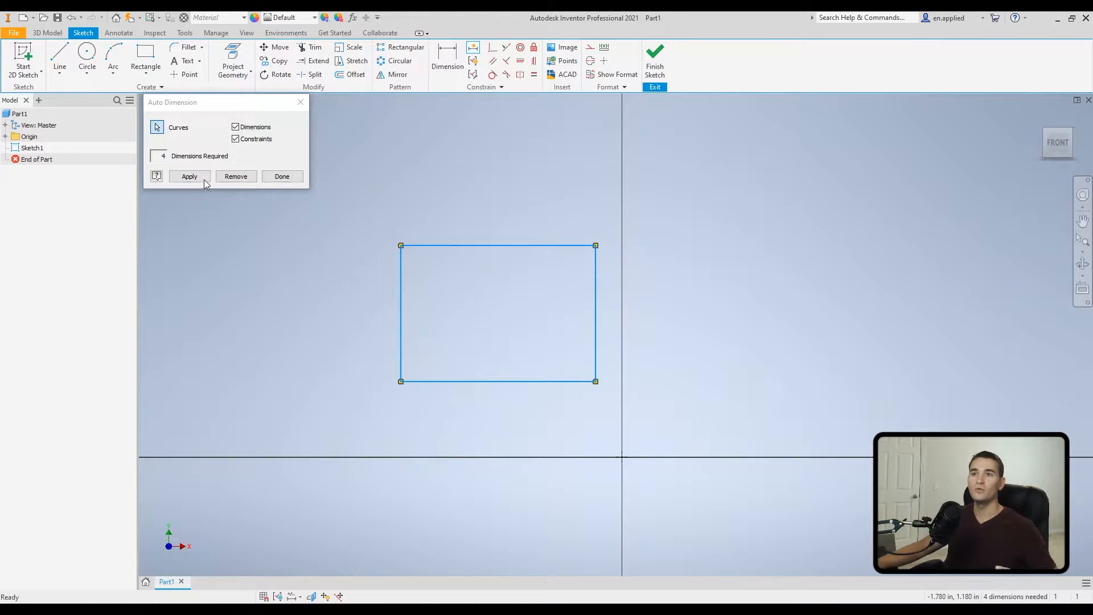
pyautogui.click(189, 176)
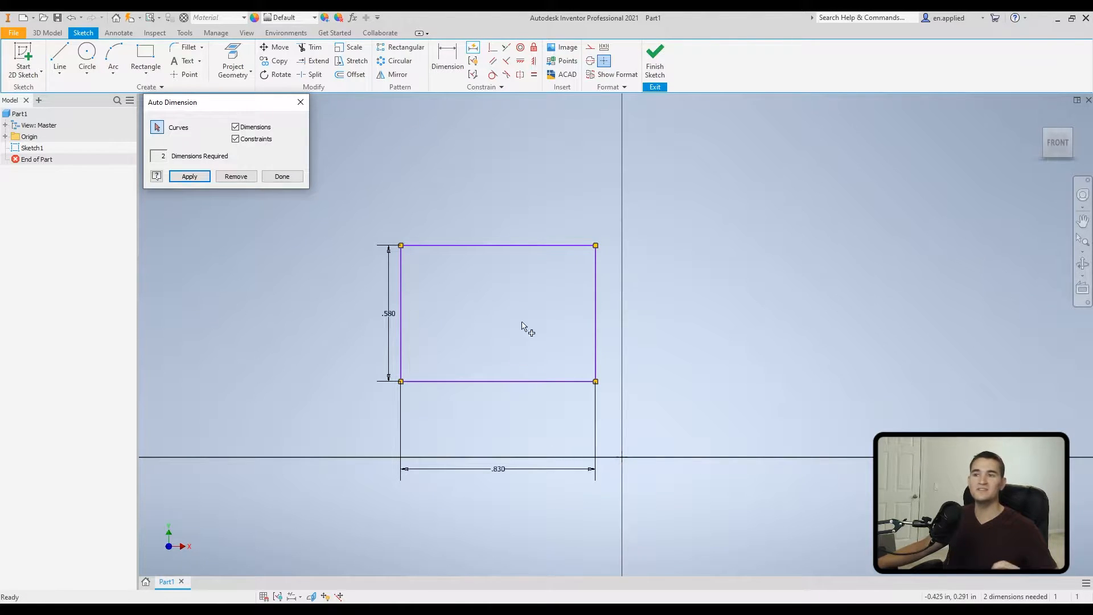
pyautogui.click(282, 176)
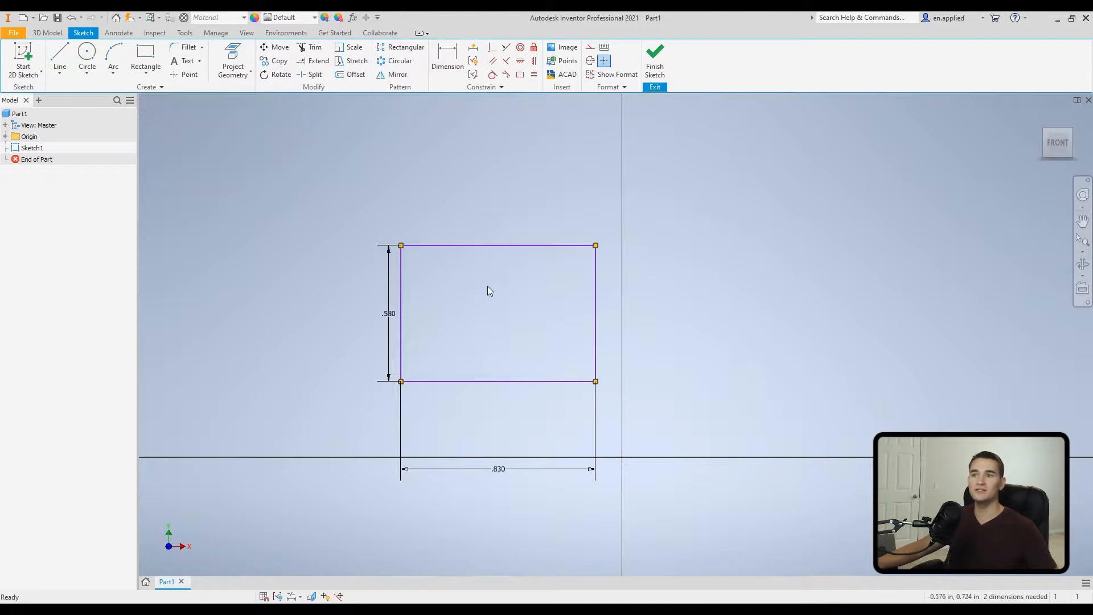
pyautogui.moveTo(491, 250); pyautogui.dragTo(326, 251)
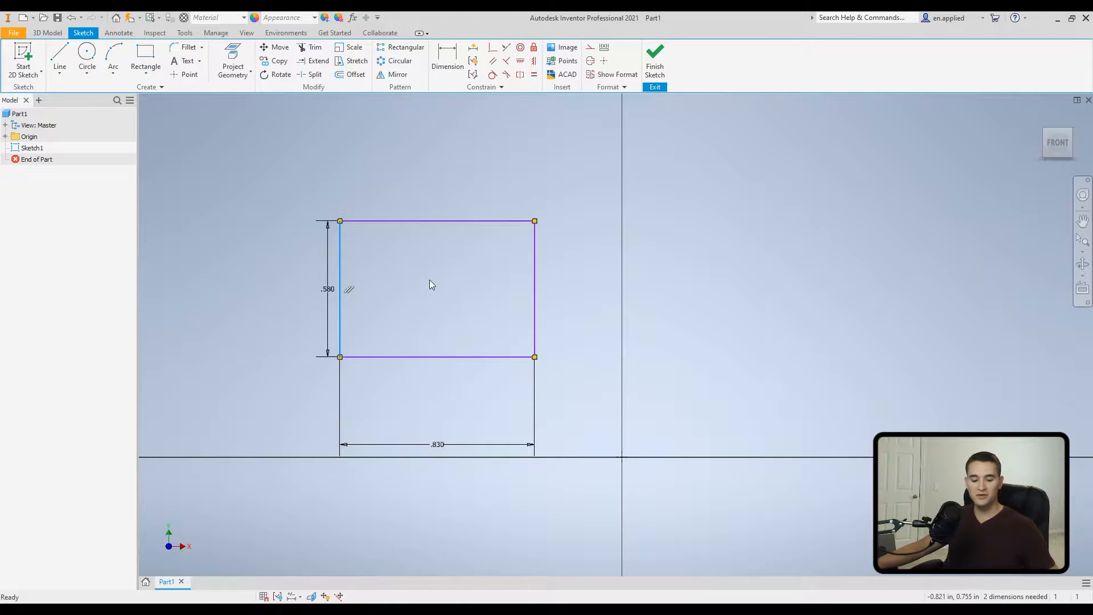
# - Undo the rectangle's move and its automatically applied dimensions
pyautogui.hotkey('ctrl', 'z')
pyautogui.hotkey('ctrl', 'z')
pyautogui.hotkey('ctrl', 'z')
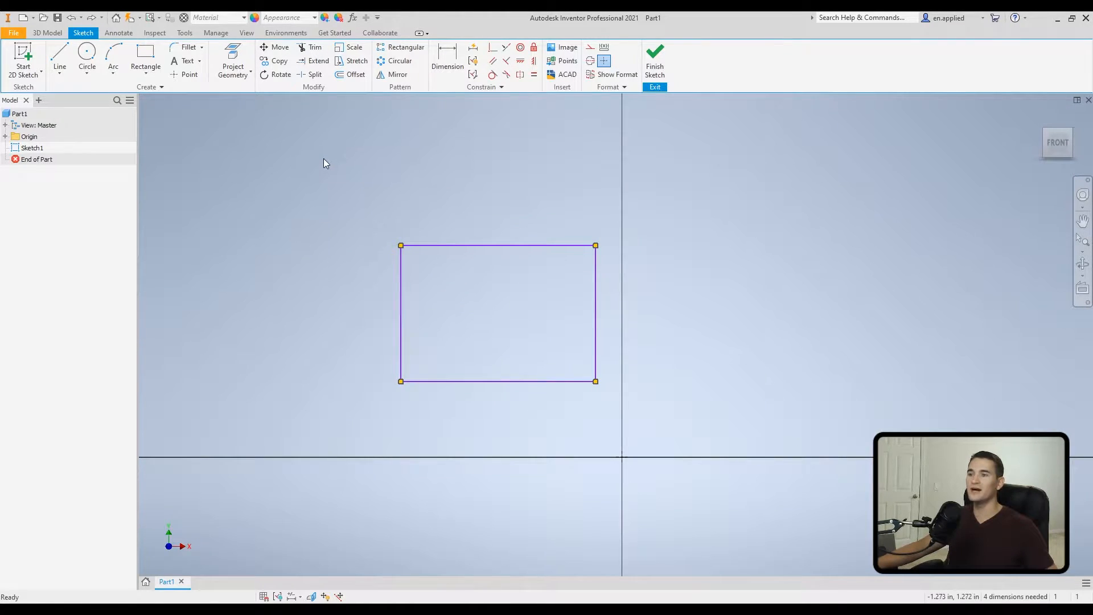
# - Apply Auto Dimension to all four rectangle edges together with the sketch origin, with dimensions and constraints enabled
pyautogui.click(472, 52)
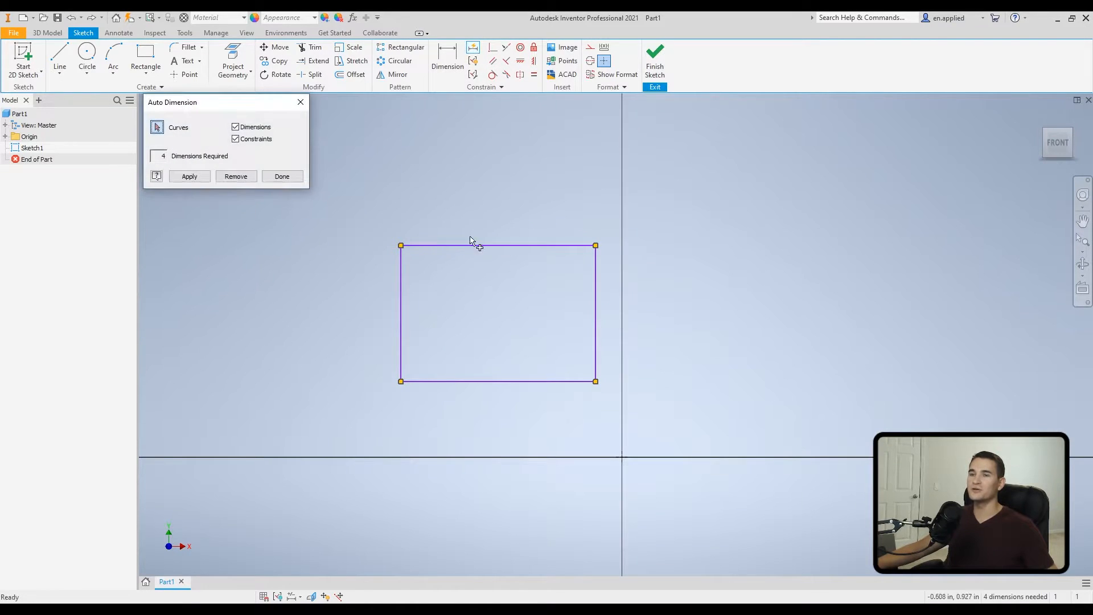
pyautogui.click(439, 245)
pyautogui.click(401, 293)
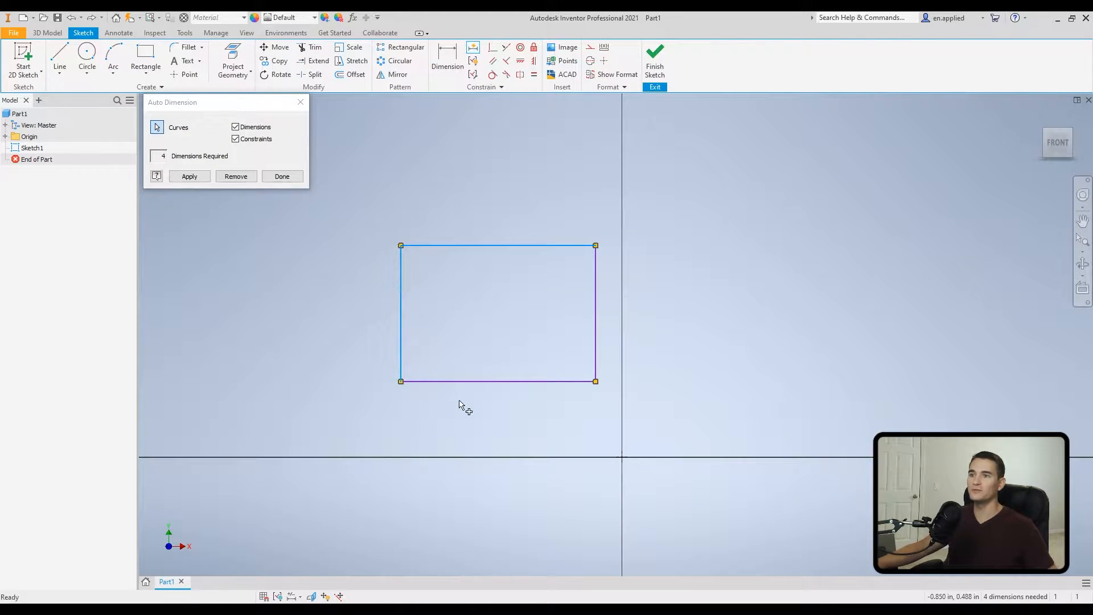
pyautogui.click(464, 381)
pyautogui.click(595, 340)
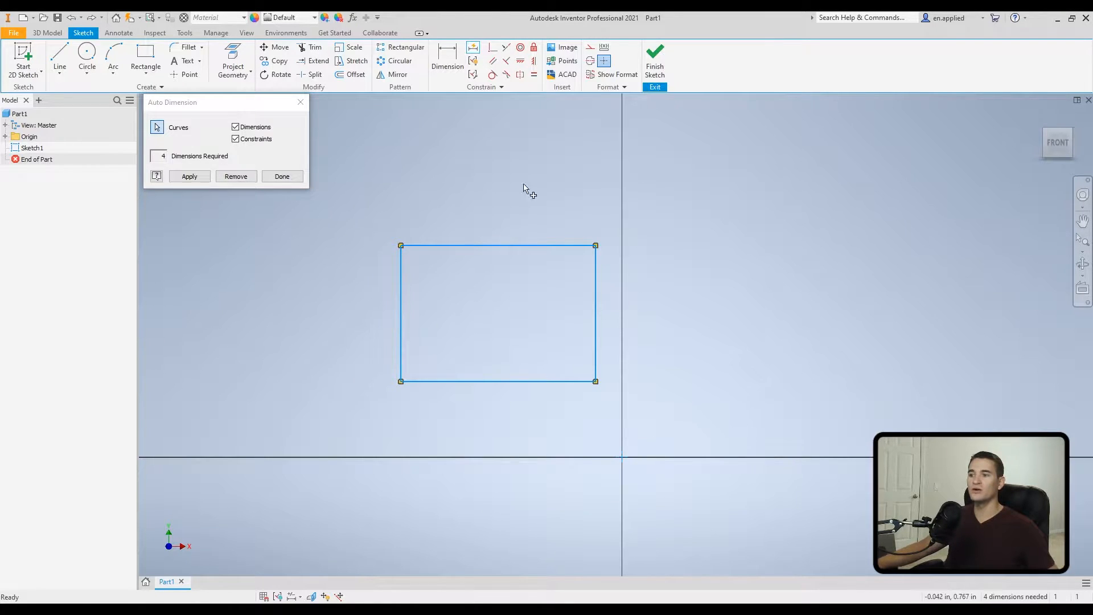
pyautogui.click(184, 177)
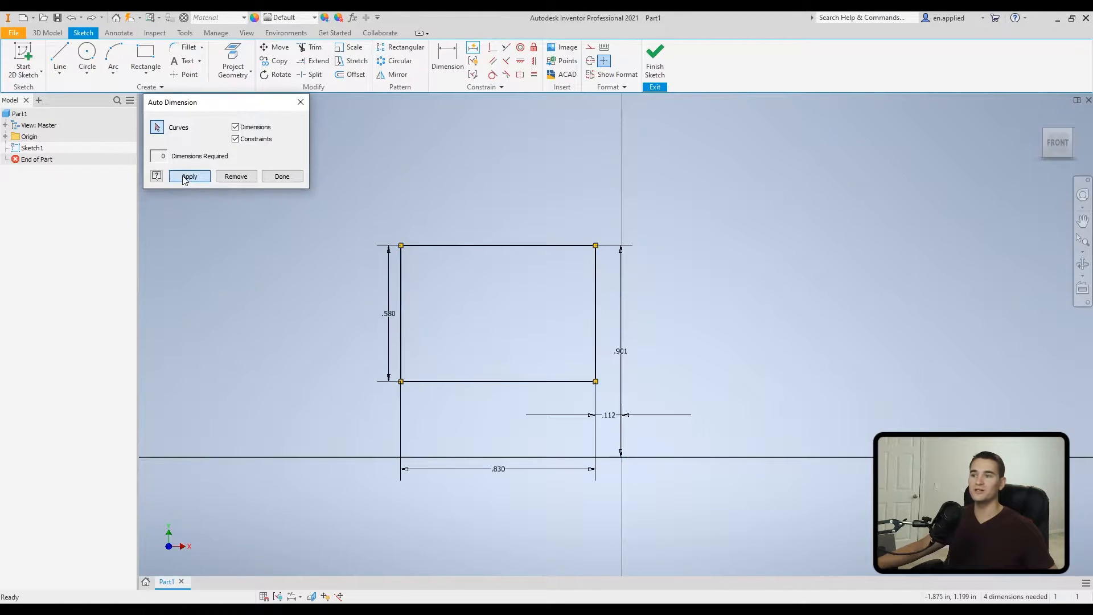
pyautogui.click(288, 177)
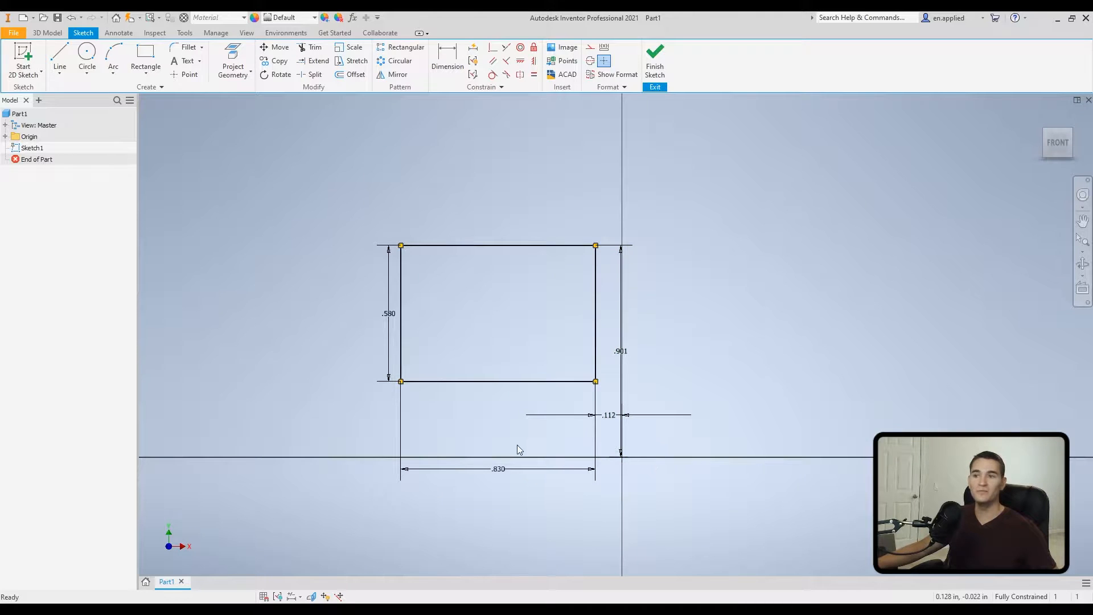
# - Set the rectangle's height dimension to .4 in
pyautogui.doubleClick(388, 314)
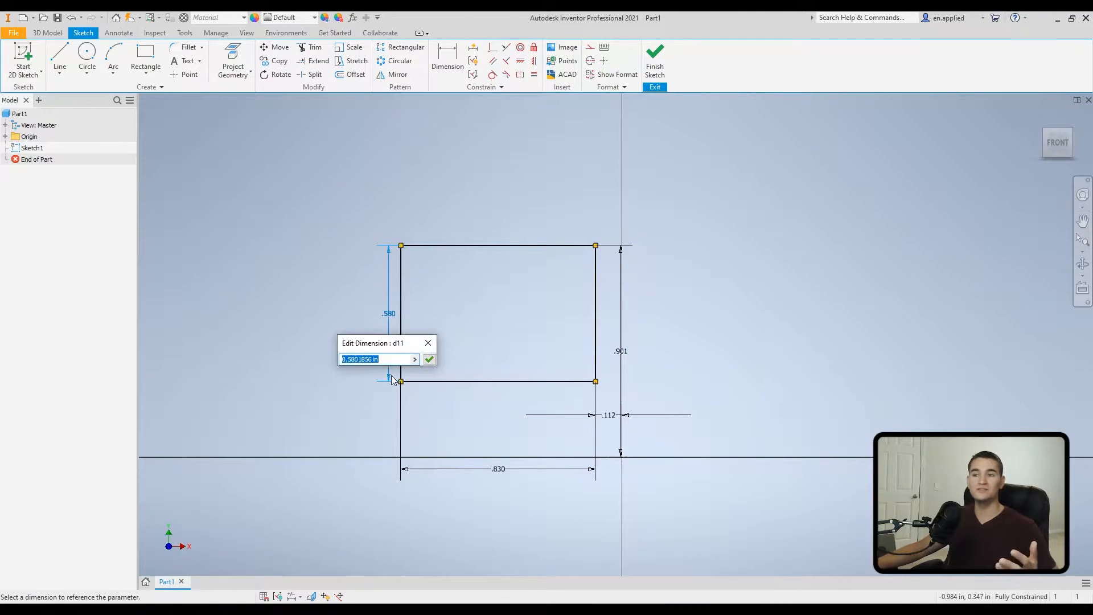
pyautogui.write('.')
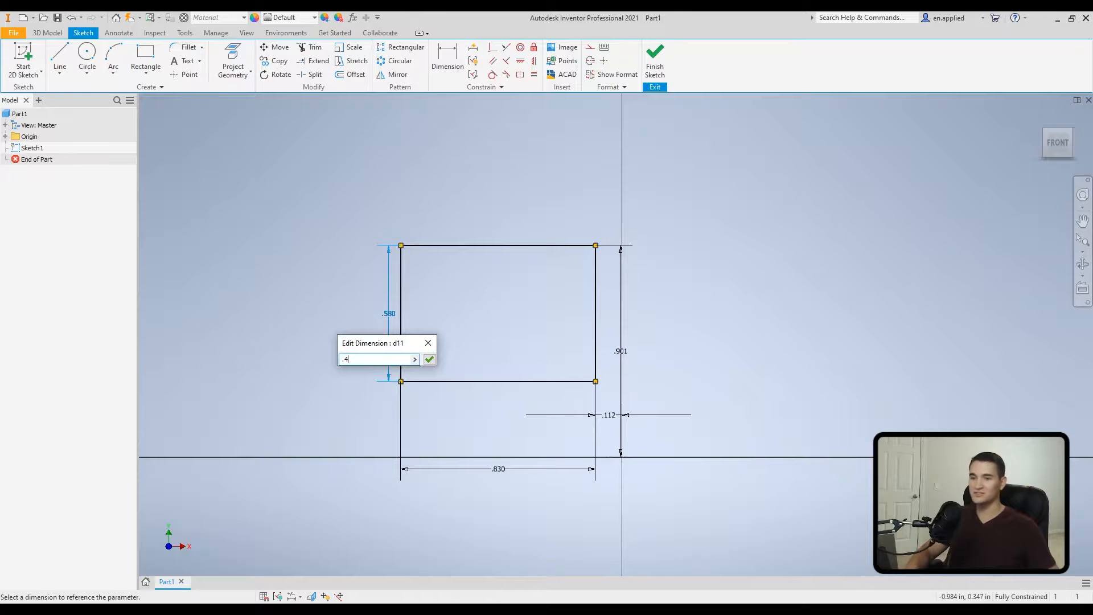
pyautogui.write('4')
pyautogui.press('Return')
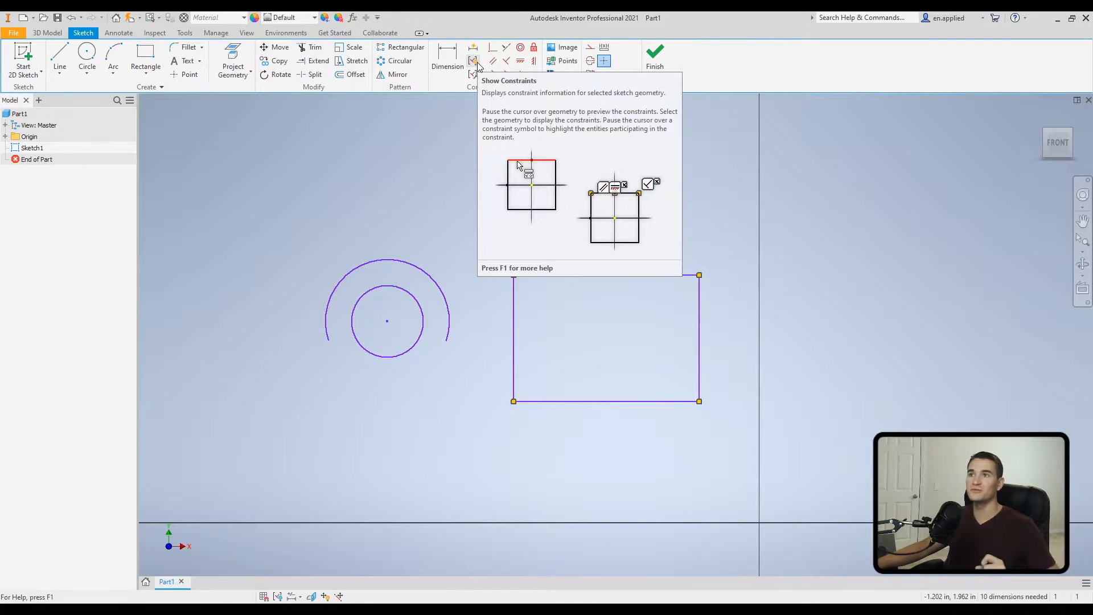
# - Display the constraints of the arc, circle and rectangle with Show Constraints, and hide all constraints again
pyautogui.click(475, 62)
pyautogui.moveTo(288, 197); pyautogui.dragTo(710, 462)
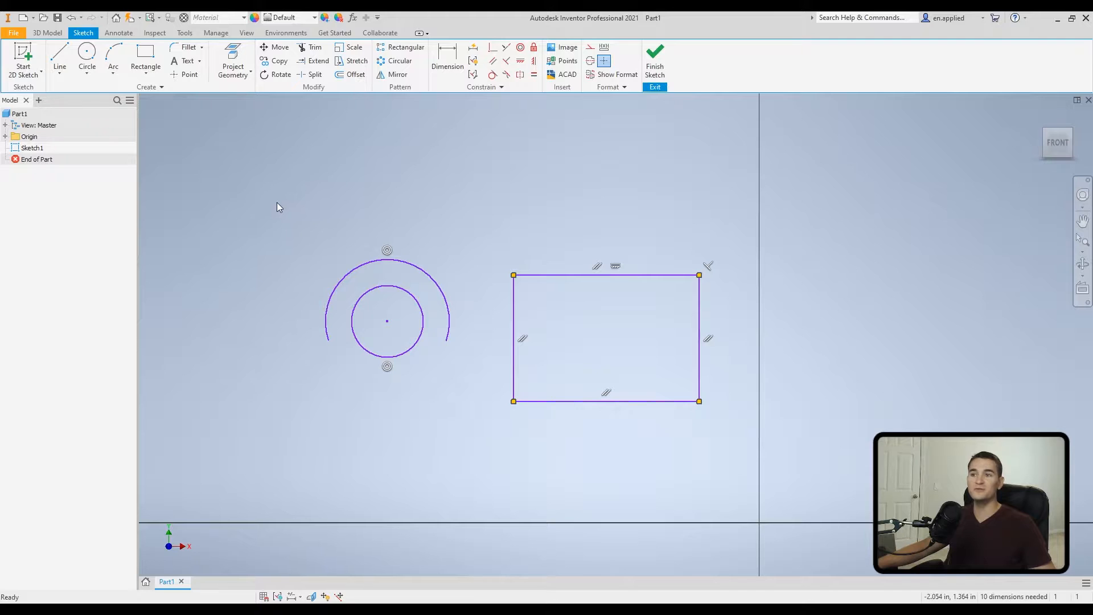
pyautogui.moveTo(264, 202); pyautogui.dragTo(736, 444)
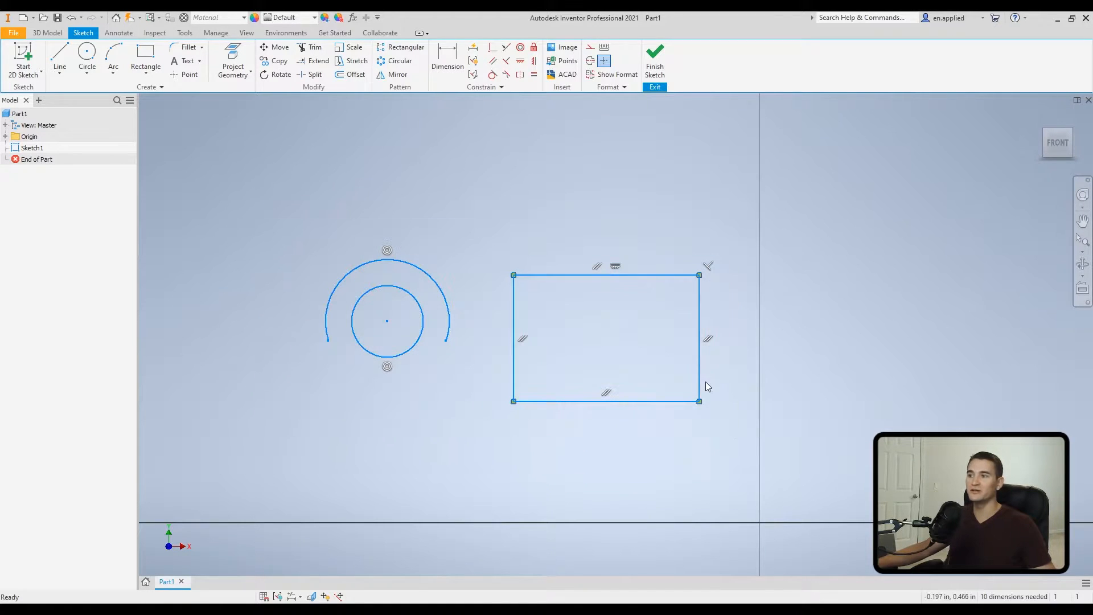
pyautogui.rightClick(708, 268)
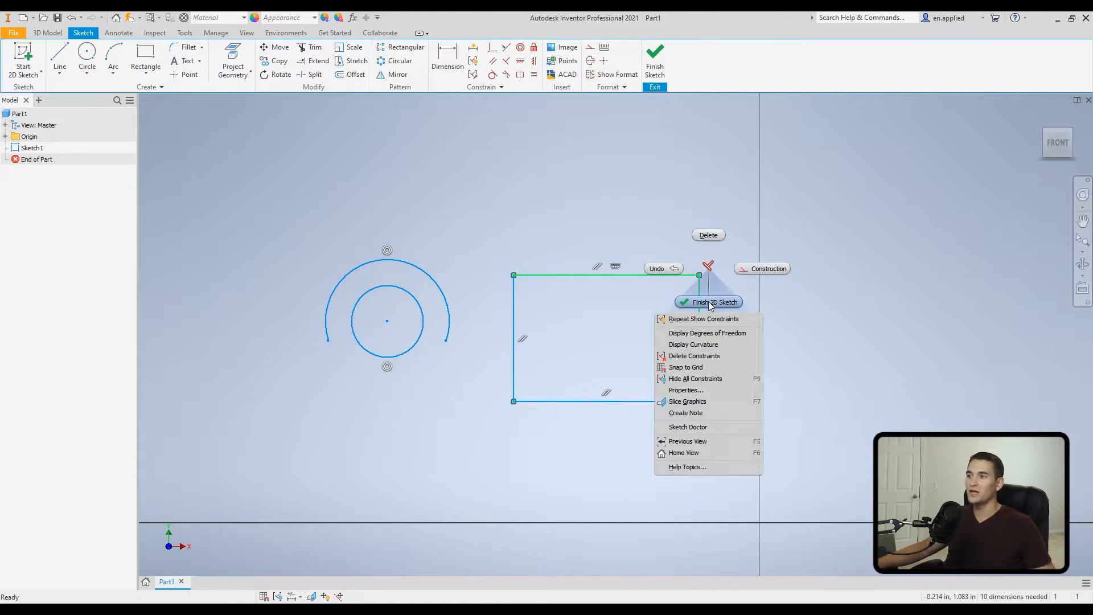
pyautogui.click(710, 380)
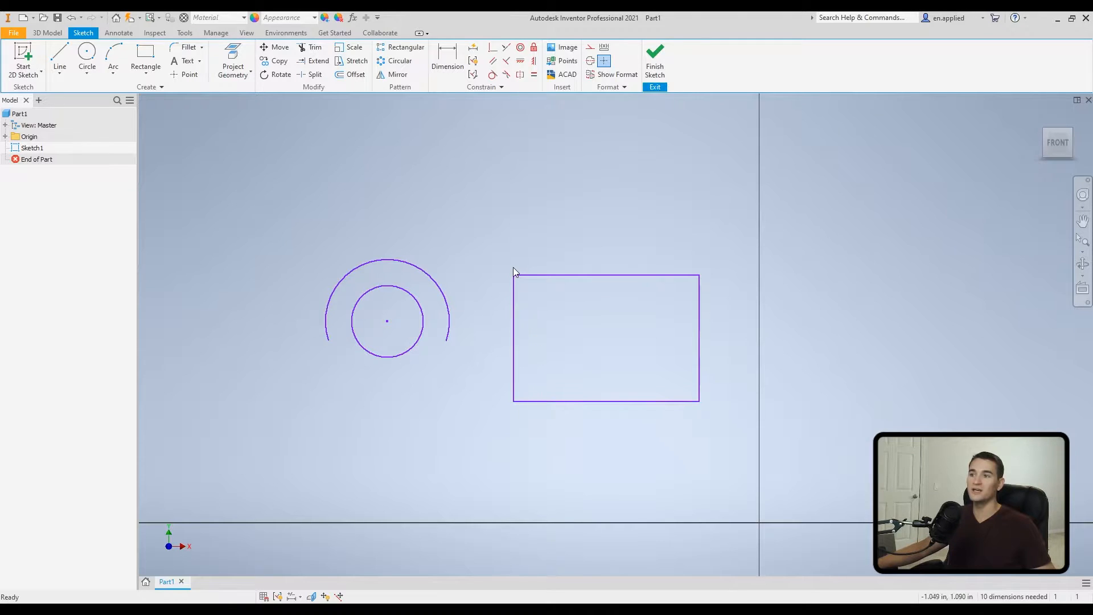
# - Reshape the rectangle by moving its upper-left corner outward and its lower-left corner up and inward
pyautogui.moveTo(514, 275)
pyautogui.mouseDown()
pyautogui.moveTo(500, 285)
pyautogui.moveTo(483, 261)
pyautogui.moveTo(502, 274)
pyautogui.mouseUp()
pyautogui.moveTo(502, 402); pyautogui.dragTo(535, 376)
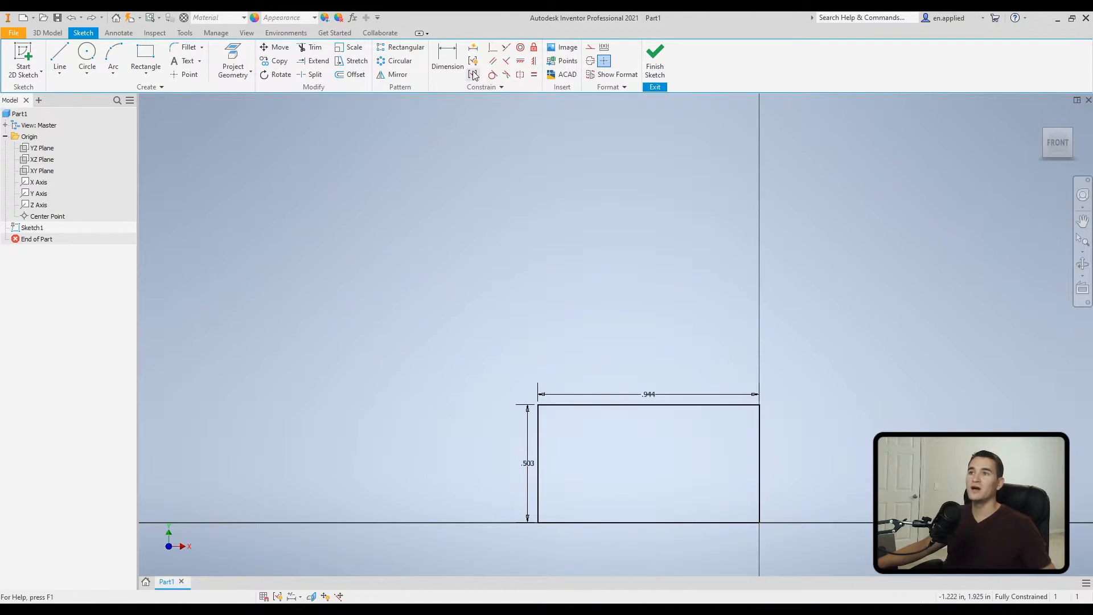
# - Review the General, Inference and Relax Mode constraint settings and close them without changes
pyautogui.click(473, 75)
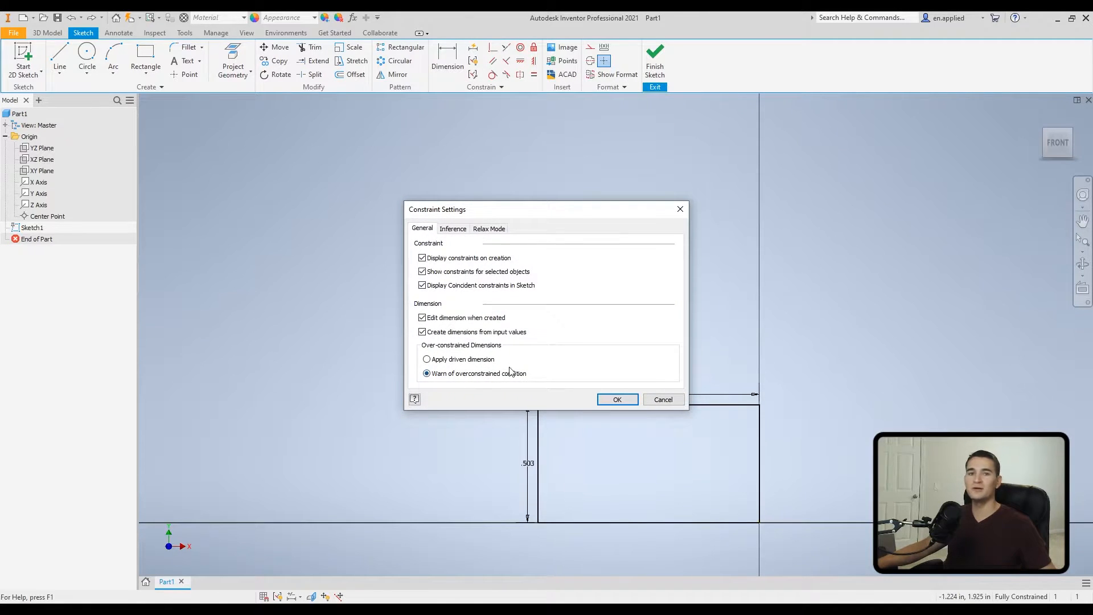
pyautogui.click(452, 229)
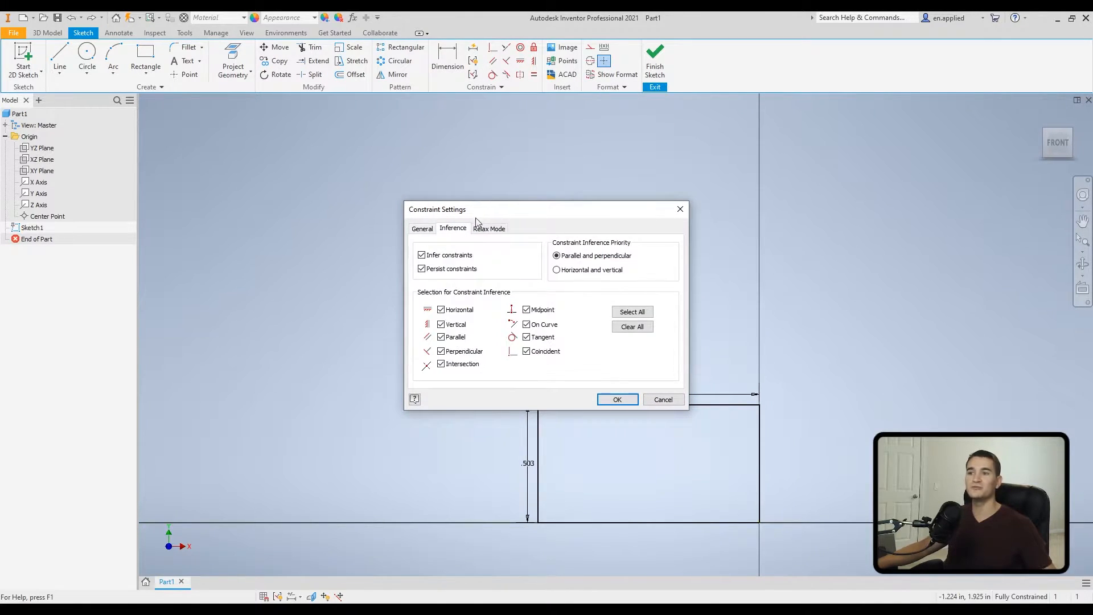
pyautogui.click(489, 229)
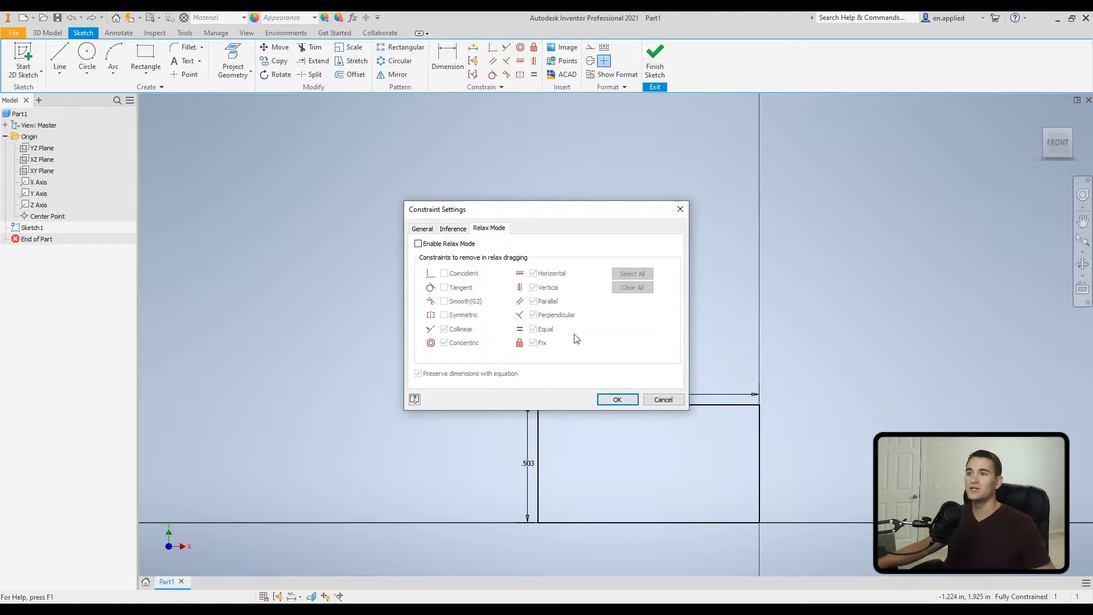
pyautogui.click(663, 400)
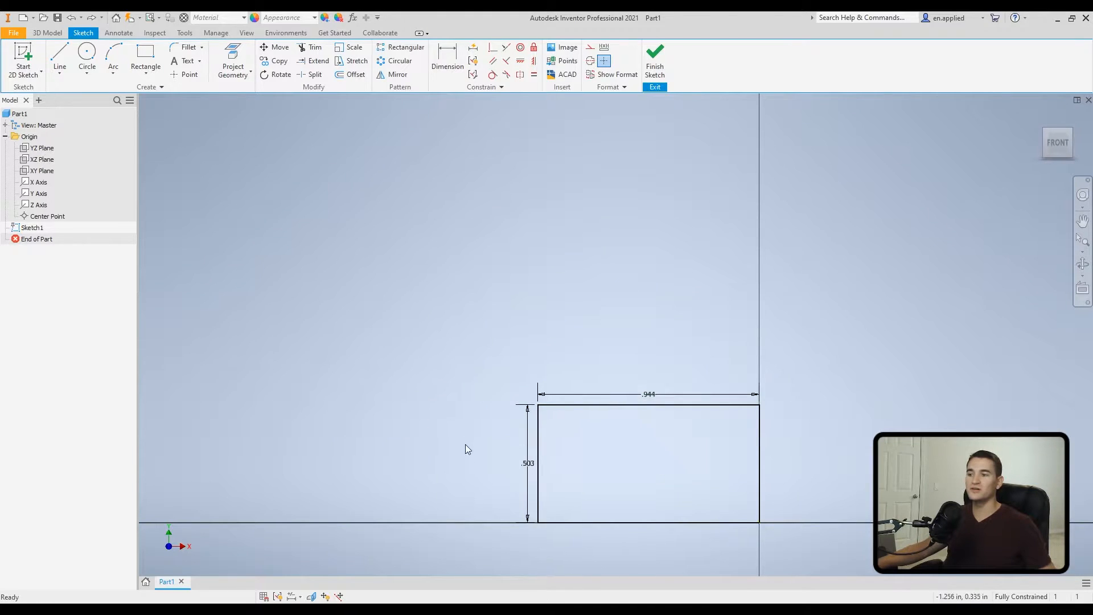
# - Enable Relax Mode in the constraint settings and stretch the fully constrained rectangle up and outward by its upper-left corner
pyautogui.moveTo(538, 407)
pyautogui.mouseDown()
pyautogui.moveTo(478, 397)
pyautogui.moveTo(505, 405)
pyautogui.mouseUp()
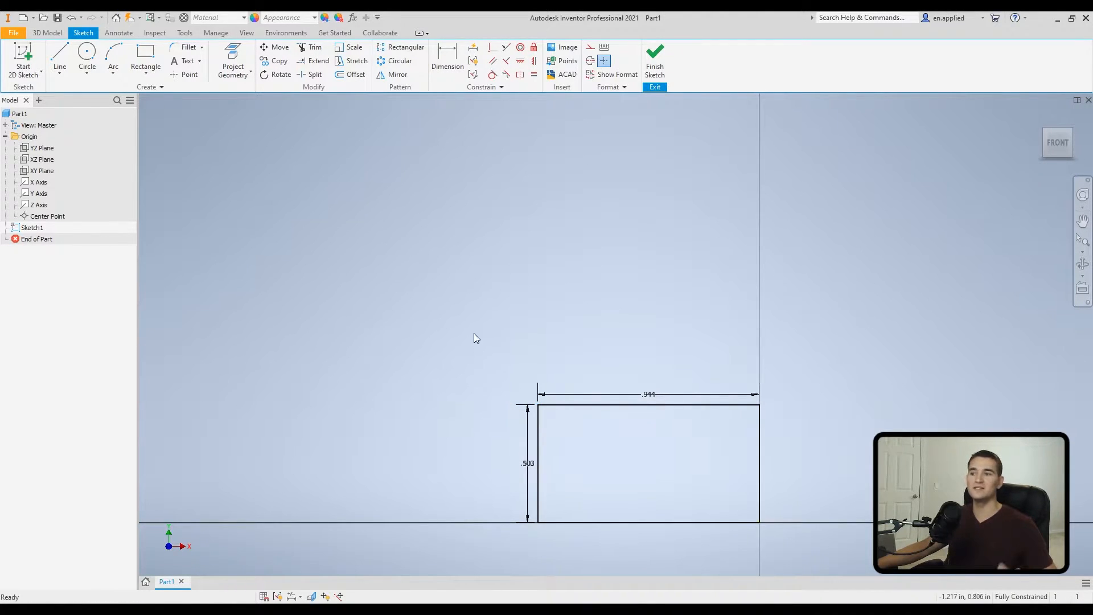
pyautogui.click(474, 74)
pyautogui.click(490, 229)
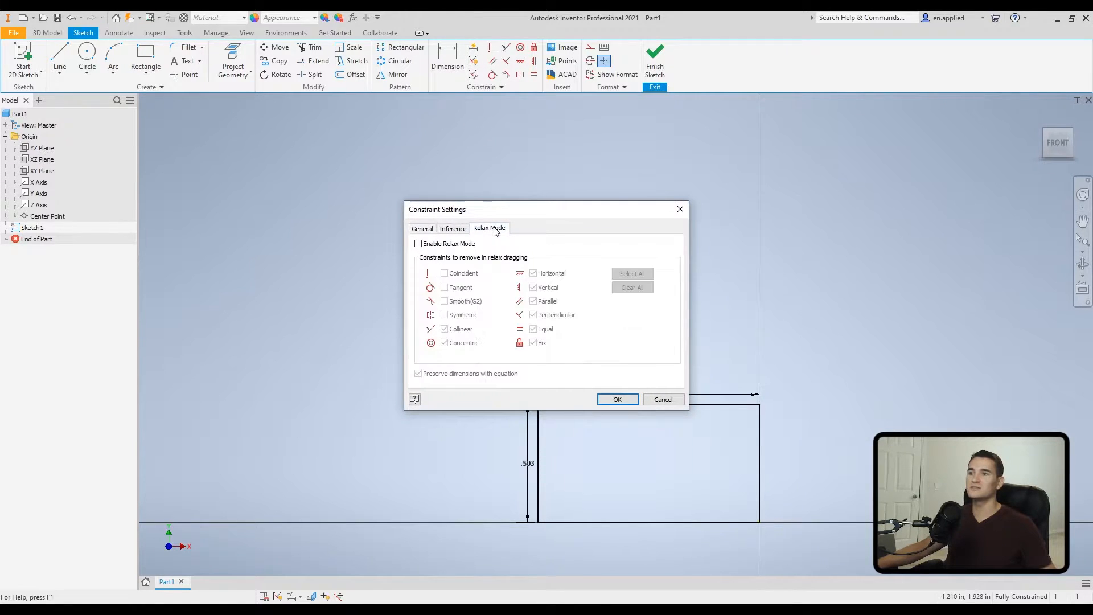
pyautogui.click(418, 244)
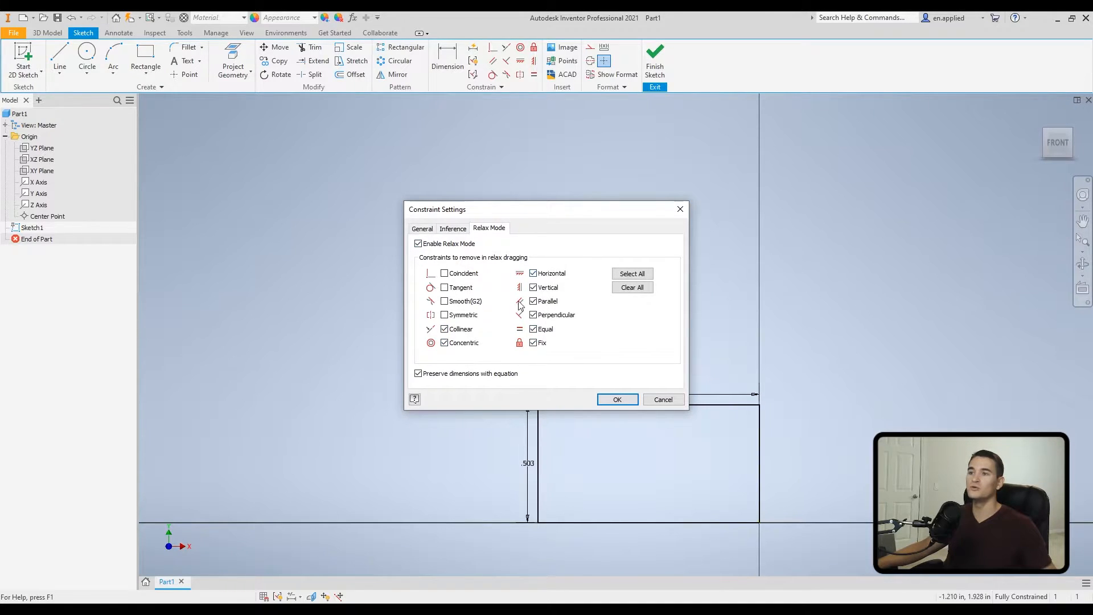
pyautogui.click(617, 399)
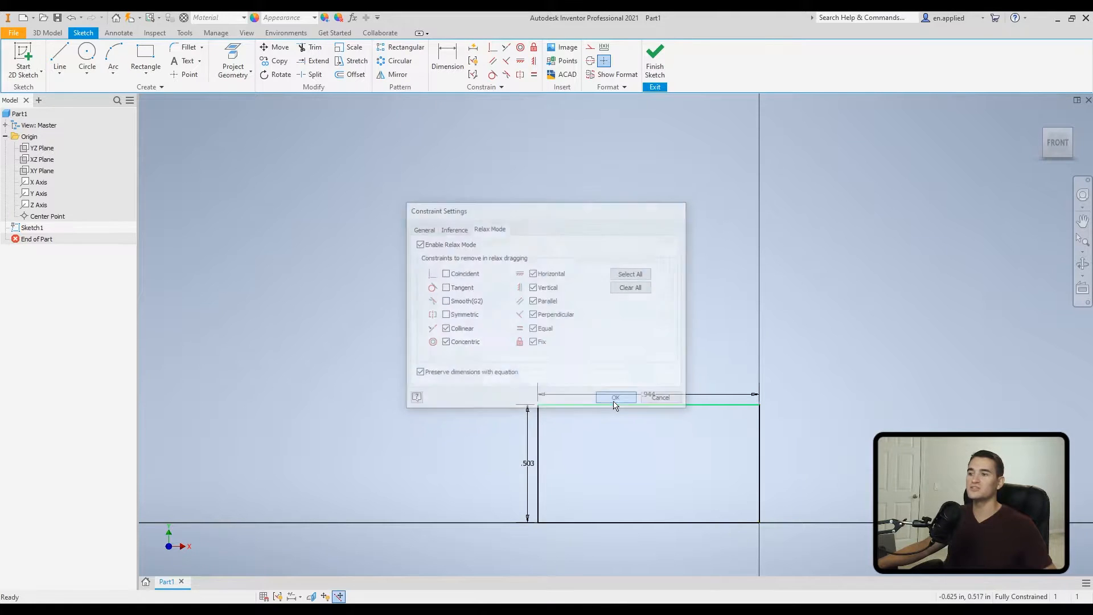
pyautogui.moveTo(538, 405); pyautogui.dragTo(450, 334)
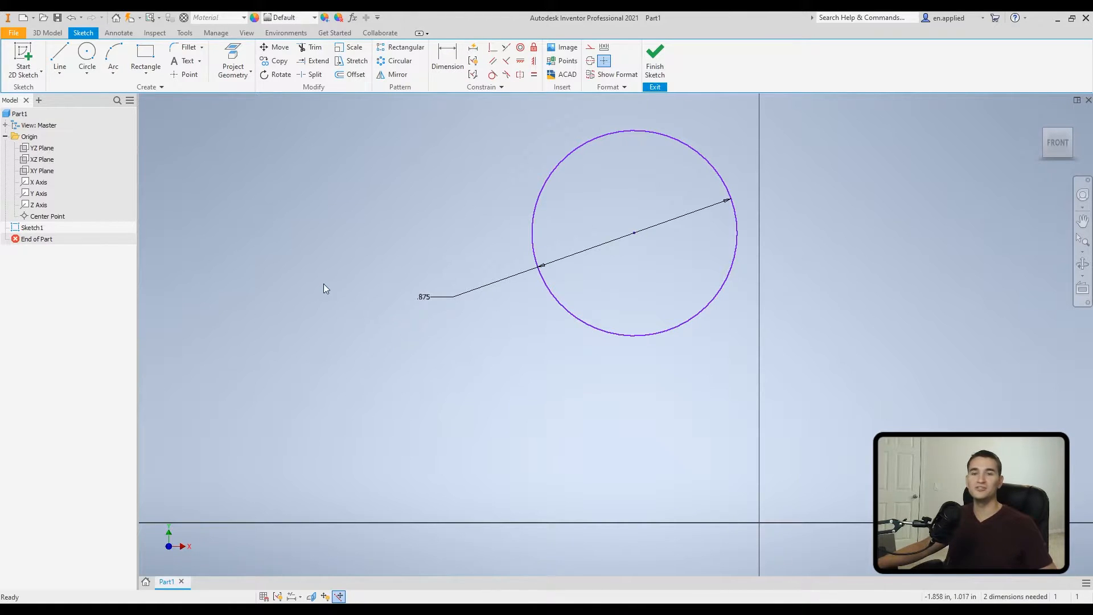
# - Make the circle's centre coincident with the origin's Center Point using the Coincident constraint
pyautogui.click(493, 50)
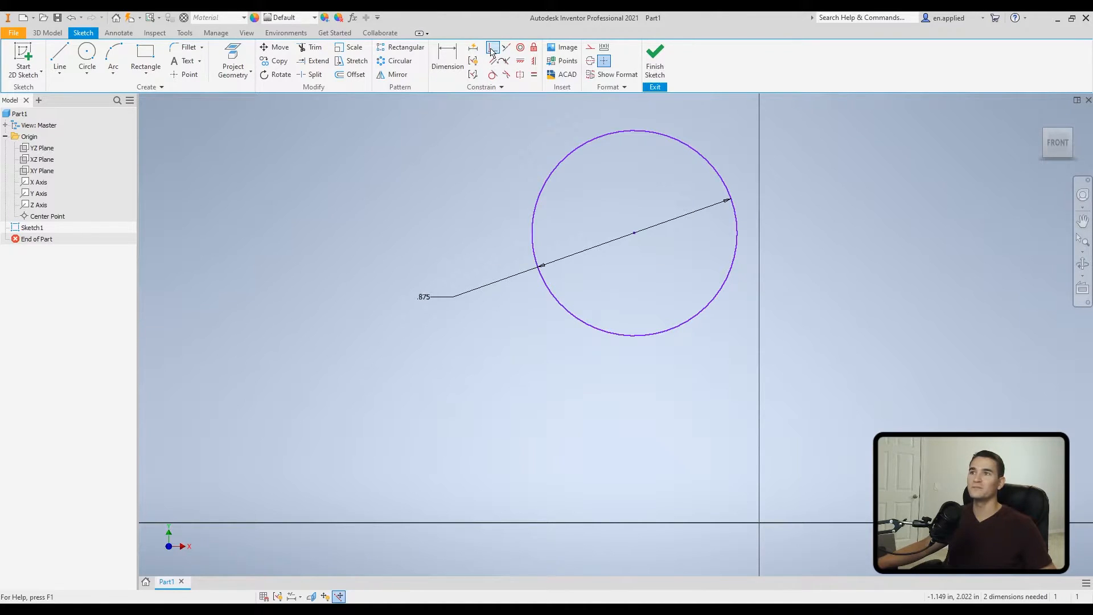
pyautogui.click(635, 236)
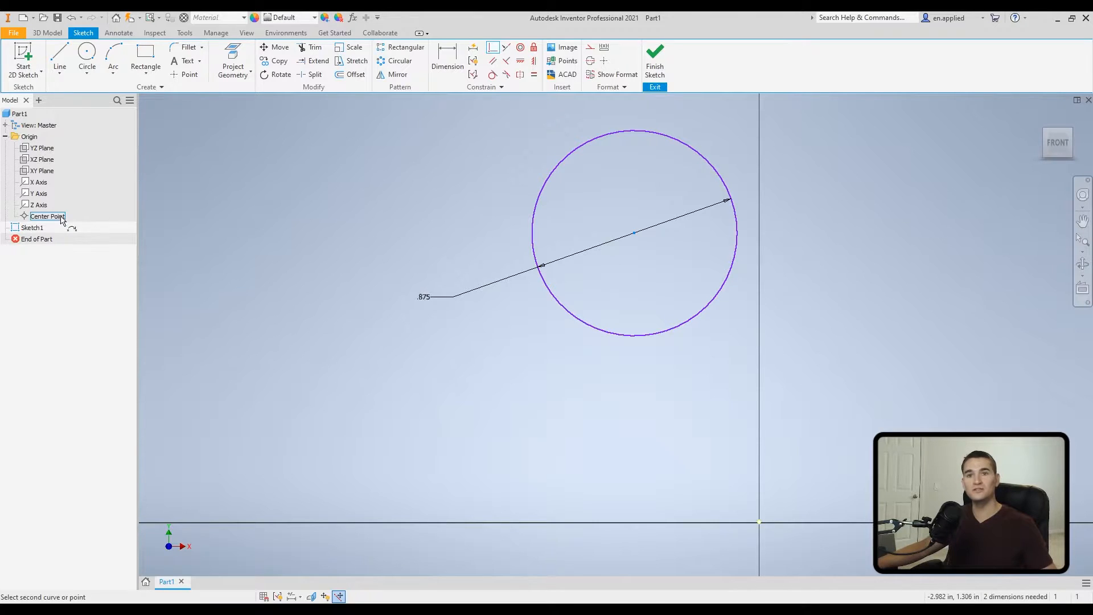
pyautogui.click(6, 137)
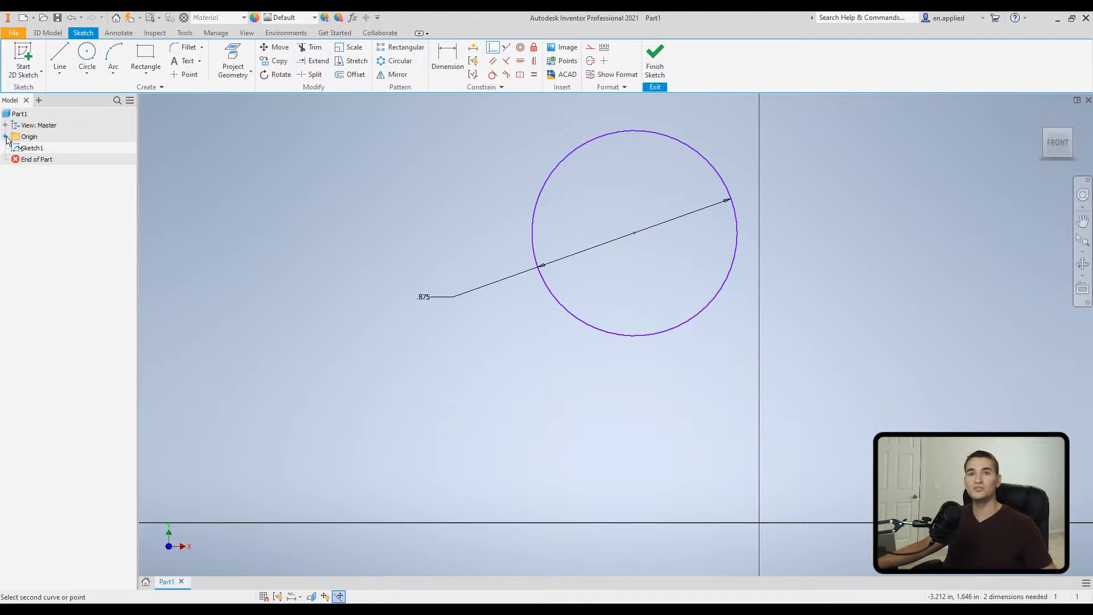
pyautogui.click(6, 136)
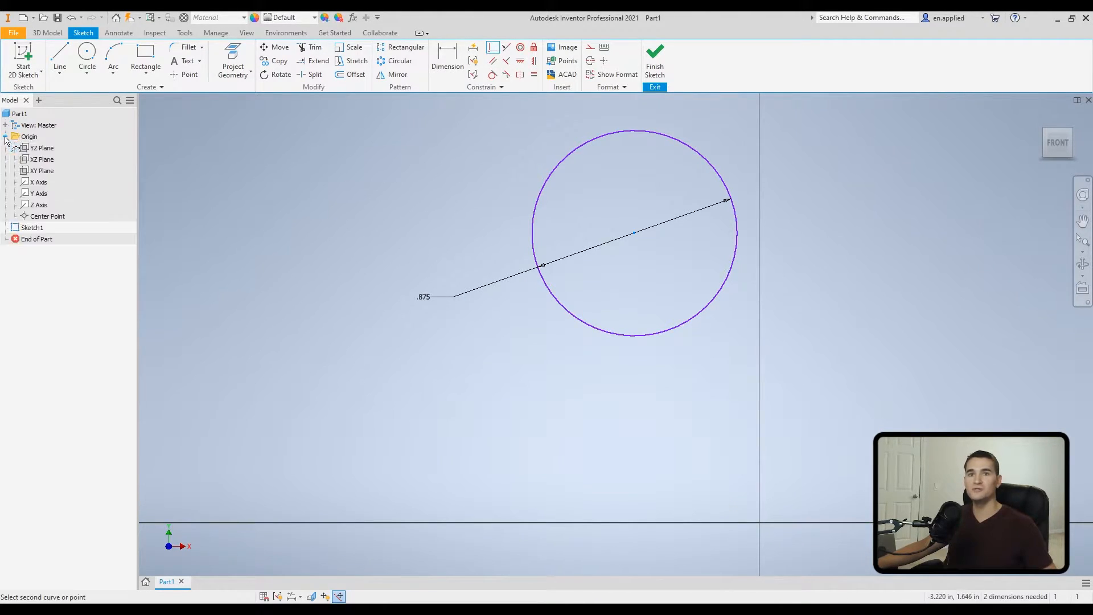
pyautogui.click(45, 217)
pyautogui.moveTo(574, 459)
pyautogui.mouseDown(button='middle')
pyautogui.moveTo(398, 263)
pyautogui.moveTo(382, 300)
pyautogui.moveTo(437, 315)
pyautogui.mouseUp(button='middle')
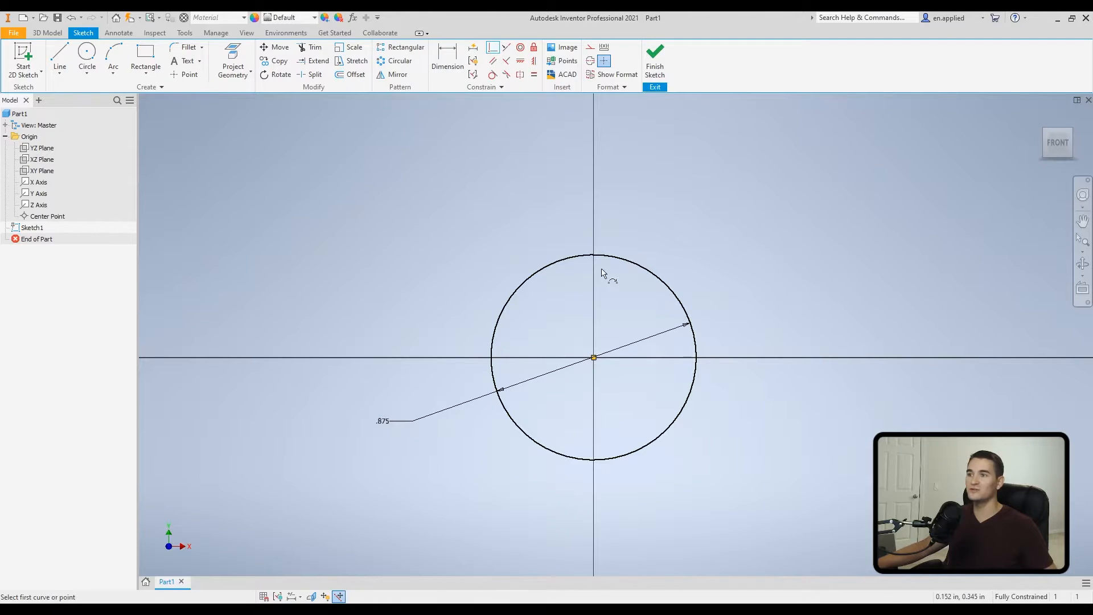
pyautogui.moveTo(374, 242); pyautogui.dragTo(431, 255, button='middle')
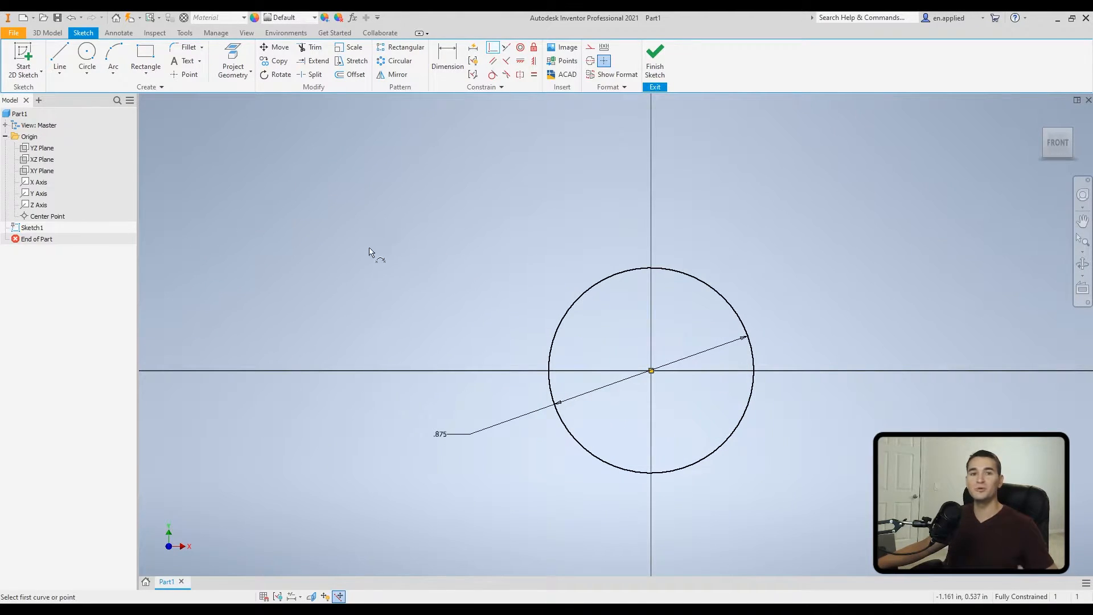
pyautogui.press('Escape')
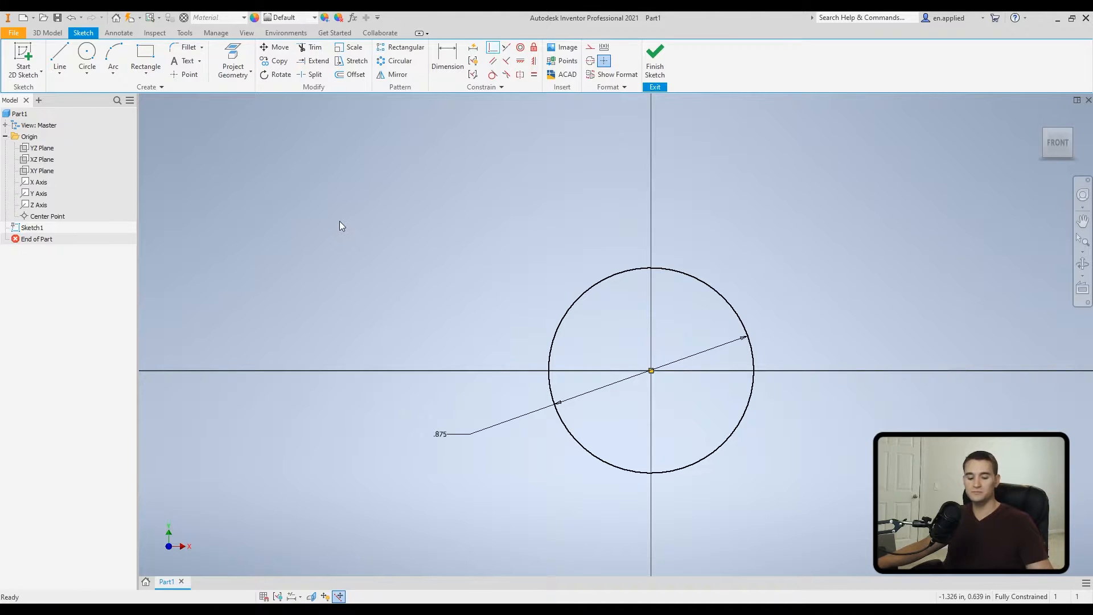
# - Undo the coincident constraint between the circle's centre and the origin
pyautogui.hotkey('ctrl', 'z')
pyautogui.moveTo(455, 208); pyautogui.dragTo(450, 323, button='middle')
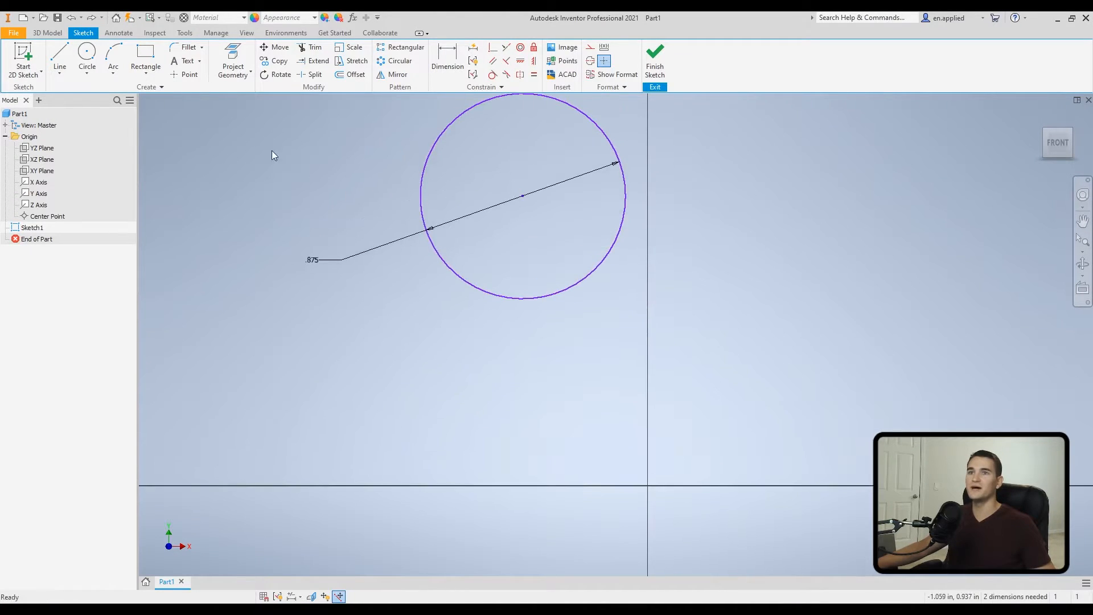
# - Place a sketch point about 0.35 in right of and 1.02 in above the origin, and apply a Fix constraint to it
pyautogui.click(189, 75)
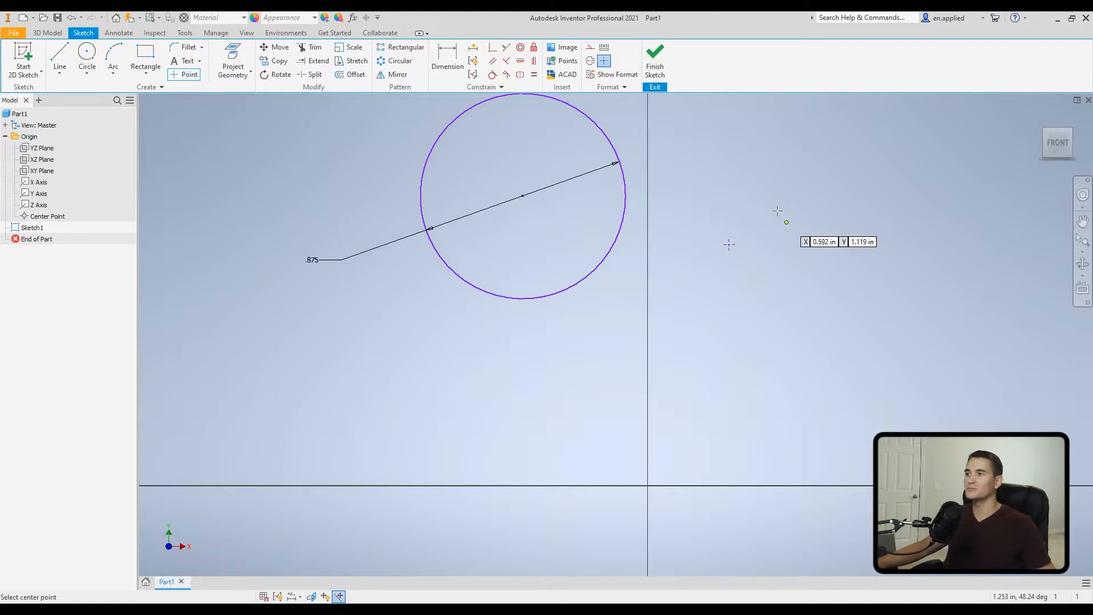
pyautogui.rightClick(742, 158)
pyautogui.click(790, 159)
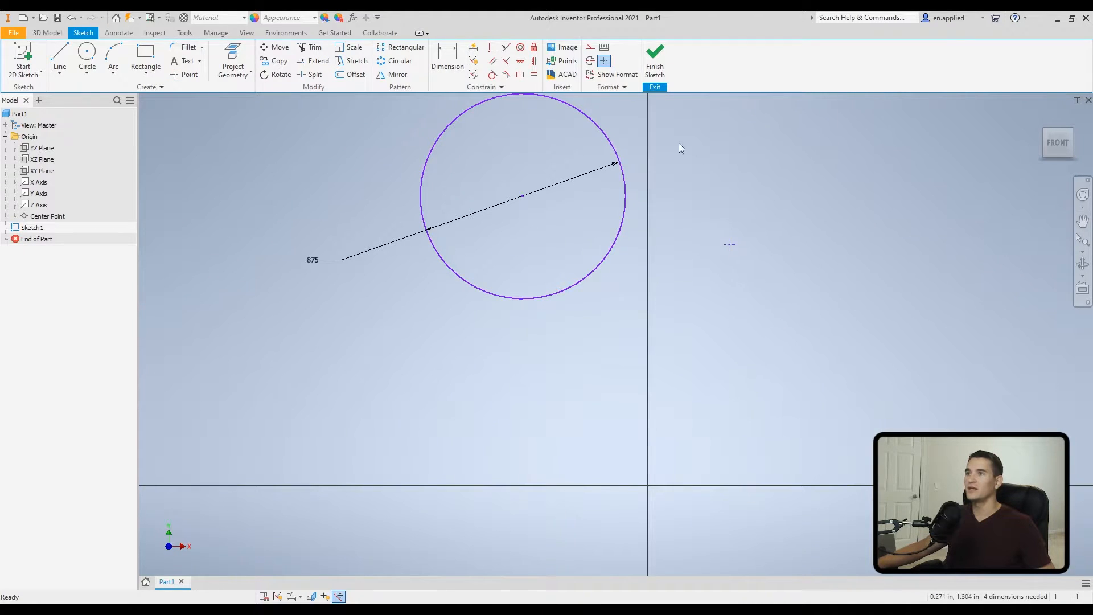
pyautogui.click(533, 50)
pyautogui.click(729, 245)
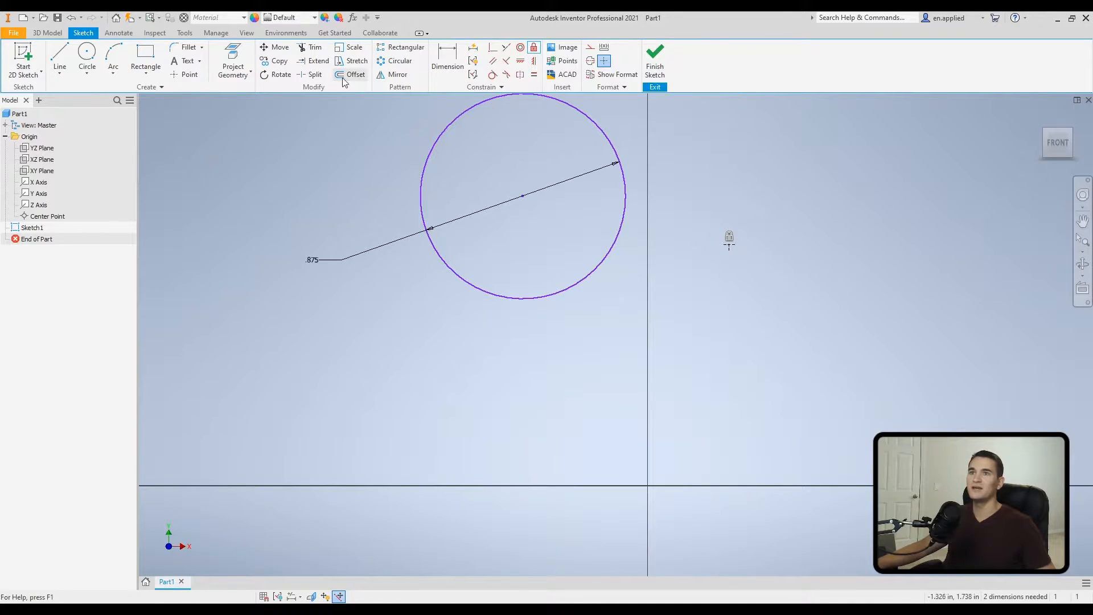
# - Make the circle's centre coincident with the fixed sketch point using the Coincident constraint
pyautogui.click(493, 48)
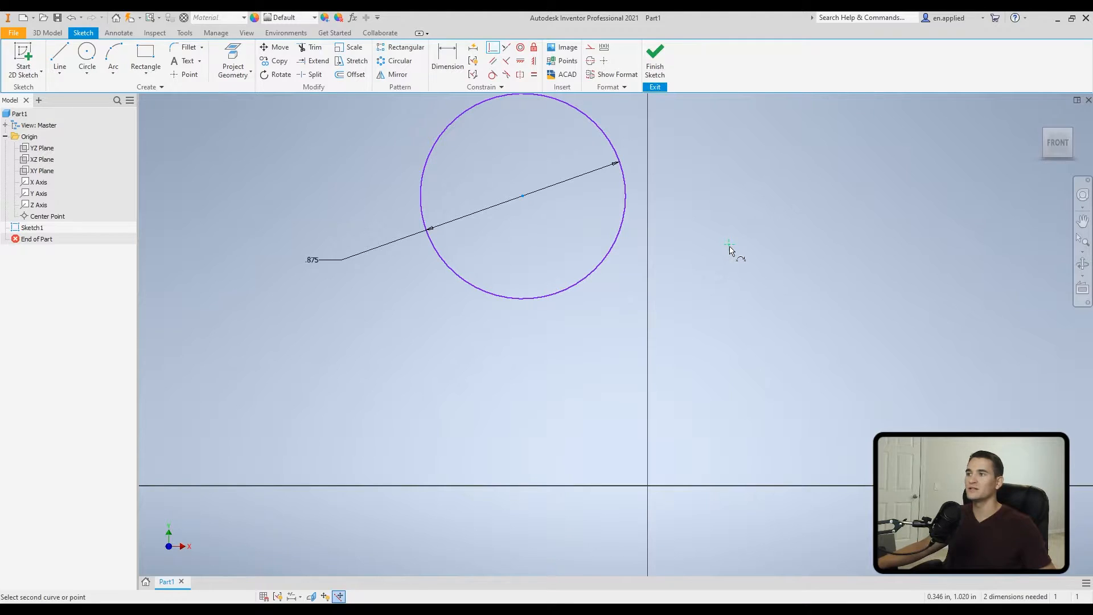
pyautogui.click(729, 245)
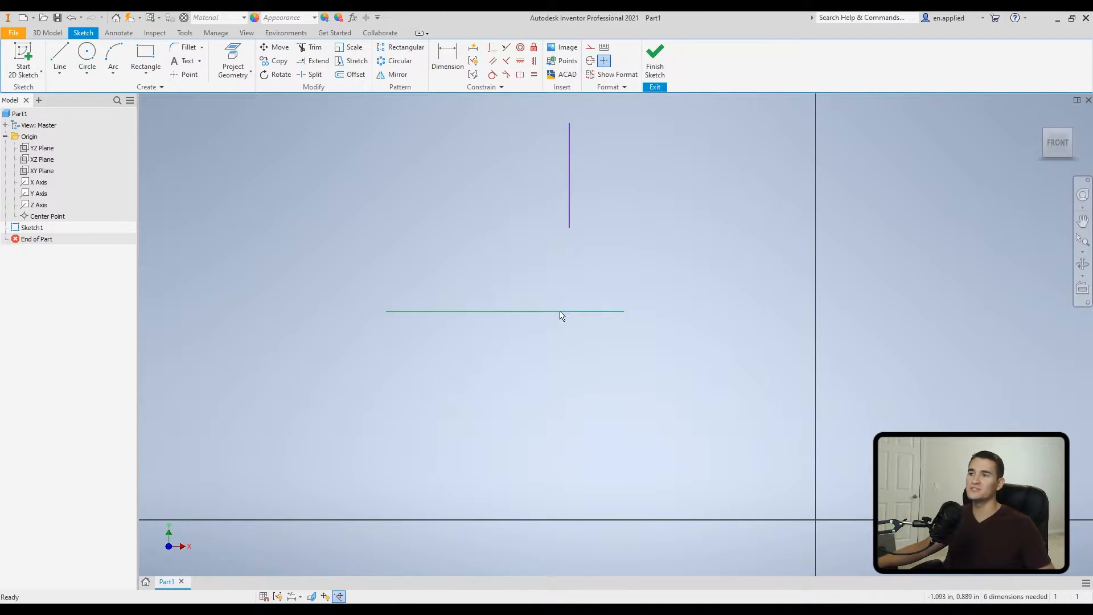
# - Make the vertical line's lower endpoint coincident with the horizontal line below it
pyautogui.click(489, 50)
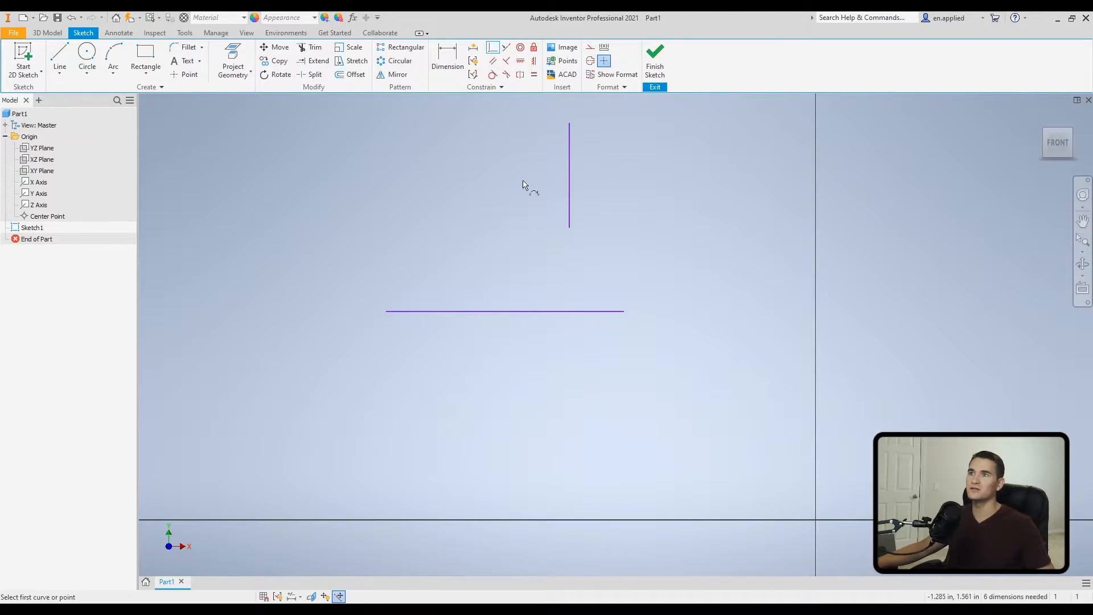
pyautogui.click(570, 225)
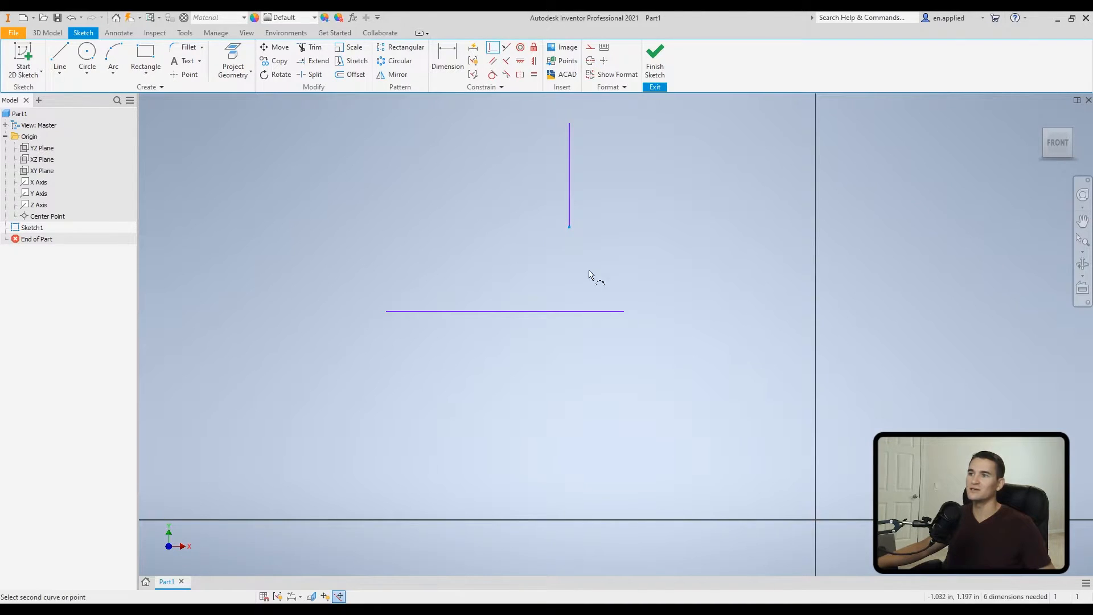
pyautogui.click(592, 312)
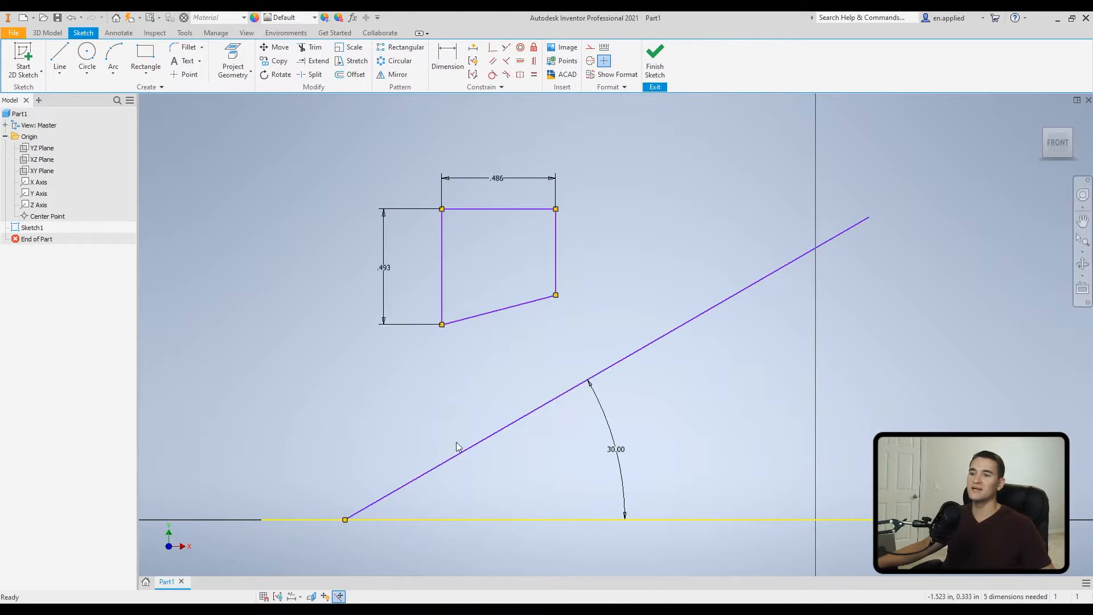
# - Convert the long line at 30 degrees to the horizontal axis into construction geometry
pyautogui.click(658, 346)
pyautogui.rightClick(660, 346)
pyautogui.click(699, 345)
pyautogui.click(663, 363)
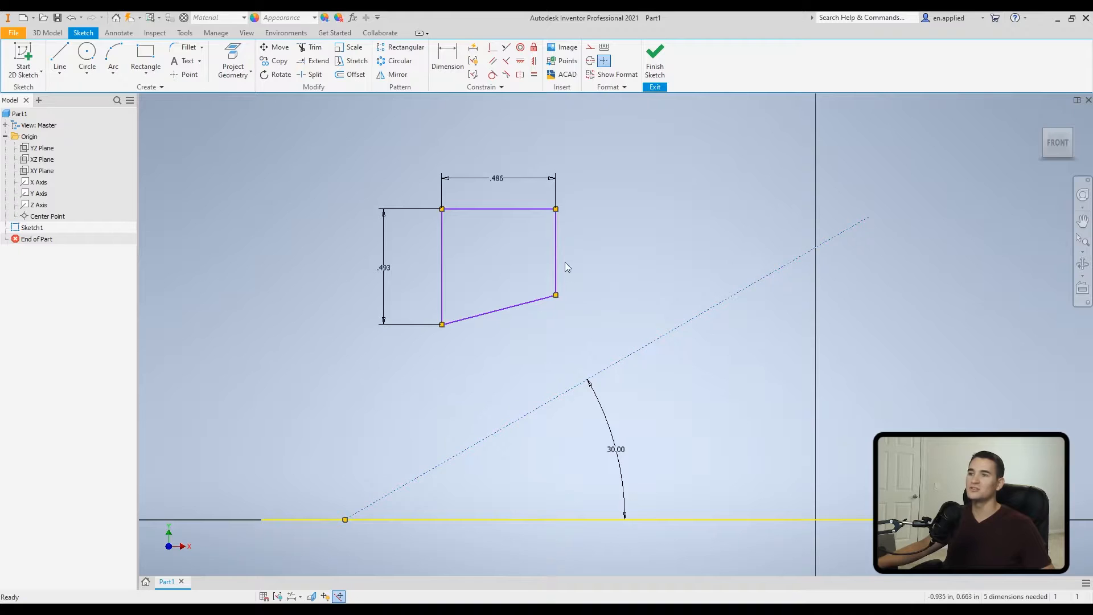
# - Make the quadrilateral's sloped lower edge parallel to the long construction line, and undo the constraint
pyautogui.click(496, 62)
pyautogui.click(508, 310)
pyautogui.click(558, 399)
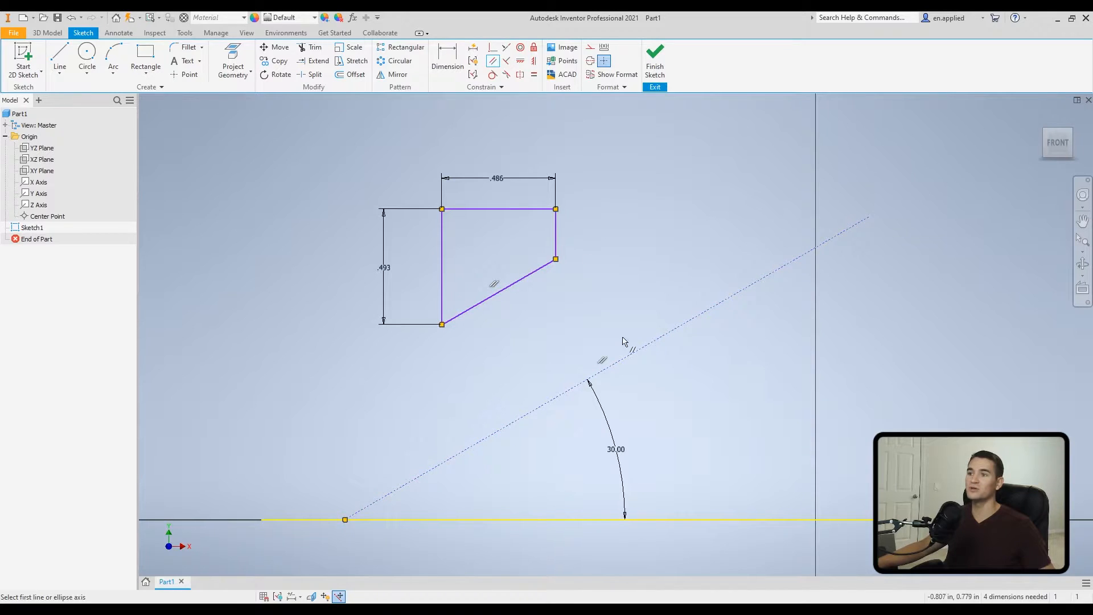
pyautogui.hotkey('ctrl', 'z')
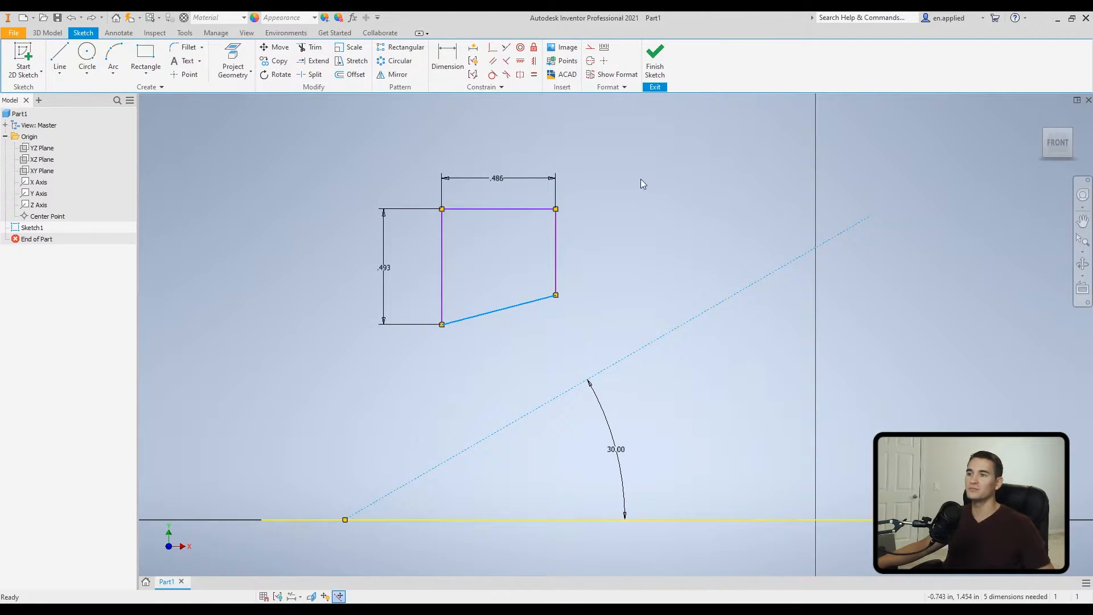
# - Apply the Parallel constraint to the preselected sloped lower edge and construction line
pyautogui.click(493, 62)
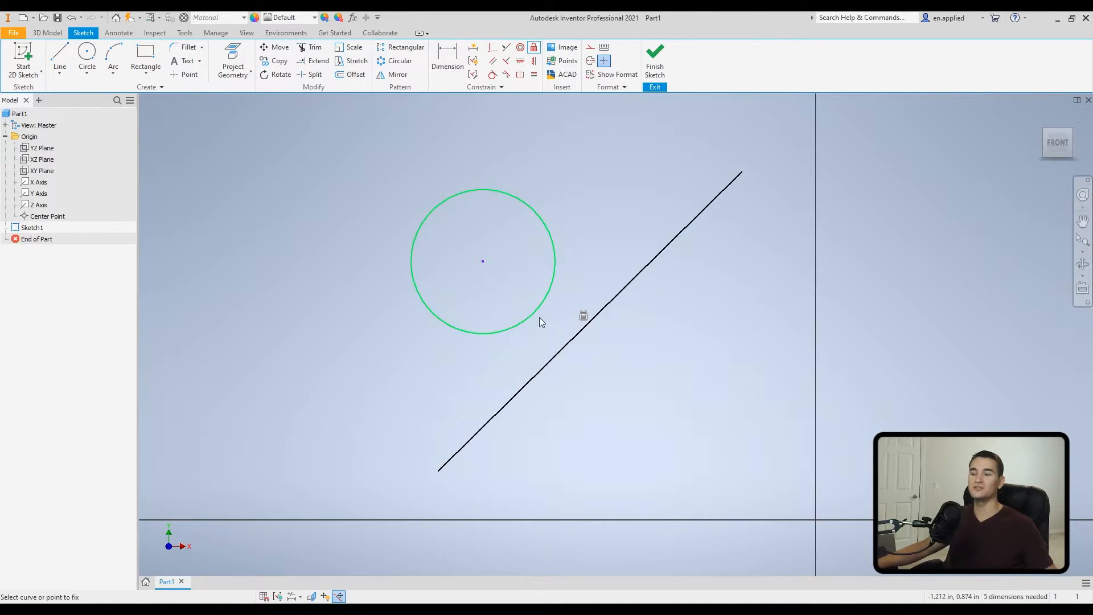
# - Apply a Tangent constraint from the fixed slanted line to the circle, and undo it
pyautogui.click(492, 75)
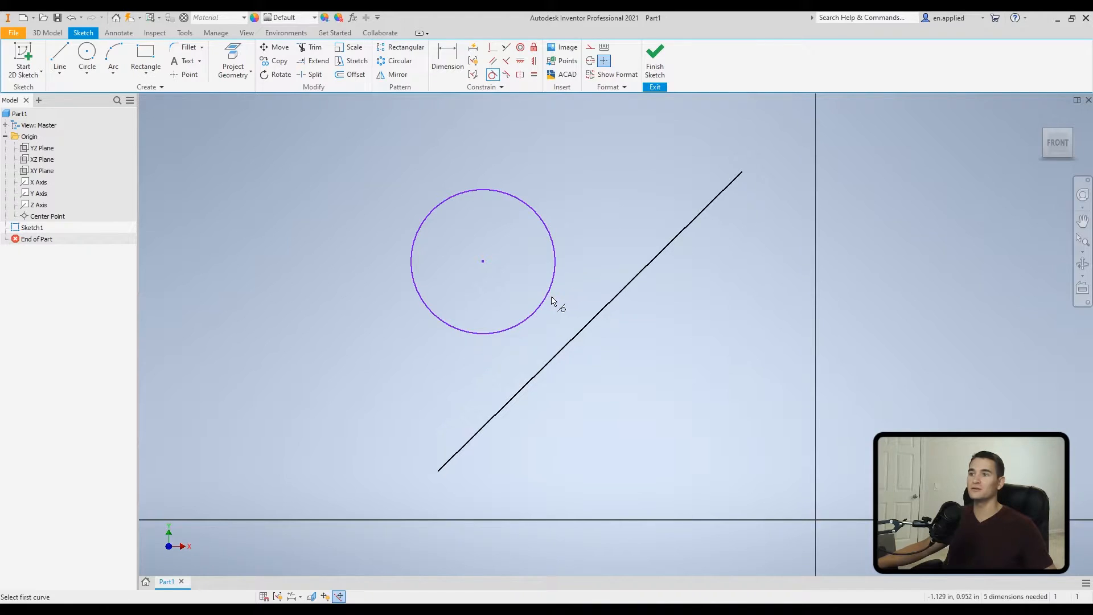
pyautogui.click(579, 331)
pyautogui.click(542, 314)
pyautogui.hotkey('ctrl', 'z')
# - Make the circle tangent to the fixed slanted line, selecting the circle first
pyautogui.click(493, 75)
pyautogui.click(555, 295)
pyautogui.click(589, 328)
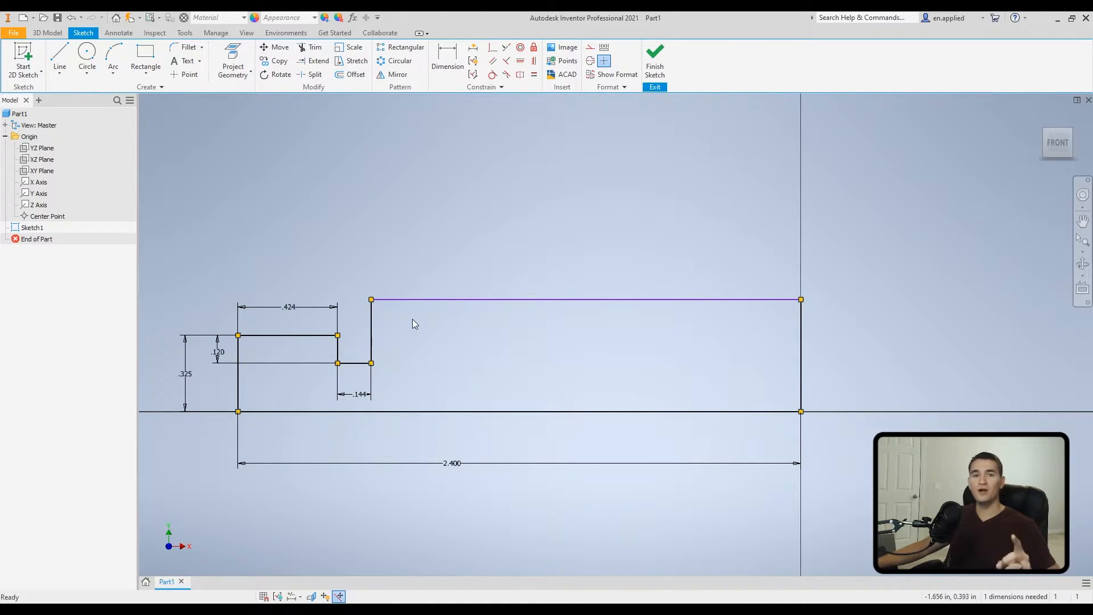
# - Lower the profile's long top edge slightly, and make it collinear with the short top edge on the other side of the notch
pyautogui.moveTo(415, 305); pyautogui.dragTo(417, 315)
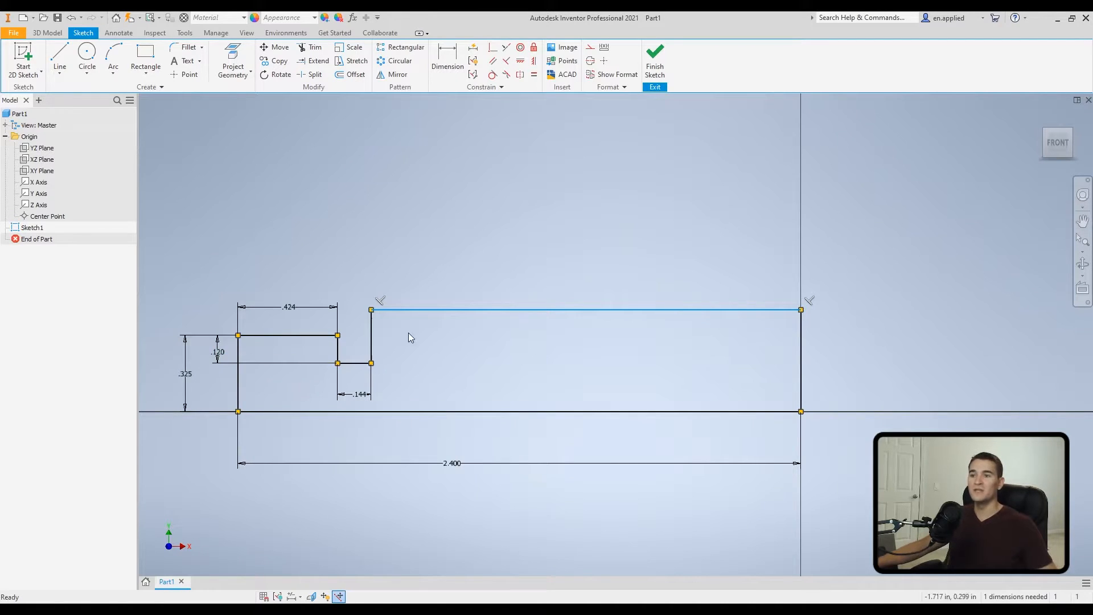
pyautogui.click(465, 182)
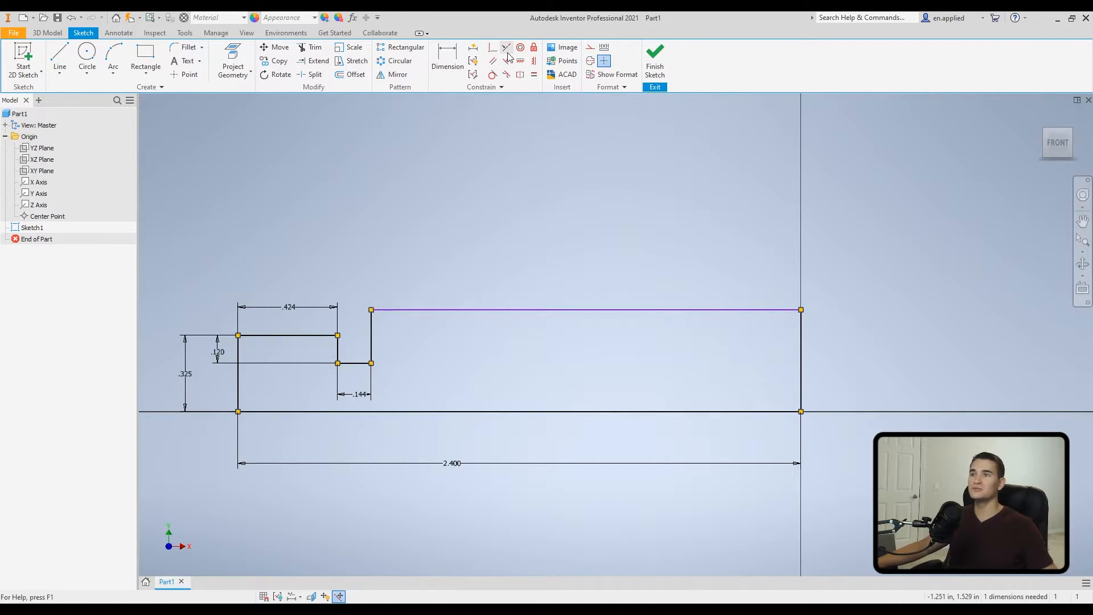
pyautogui.click(506, 50)
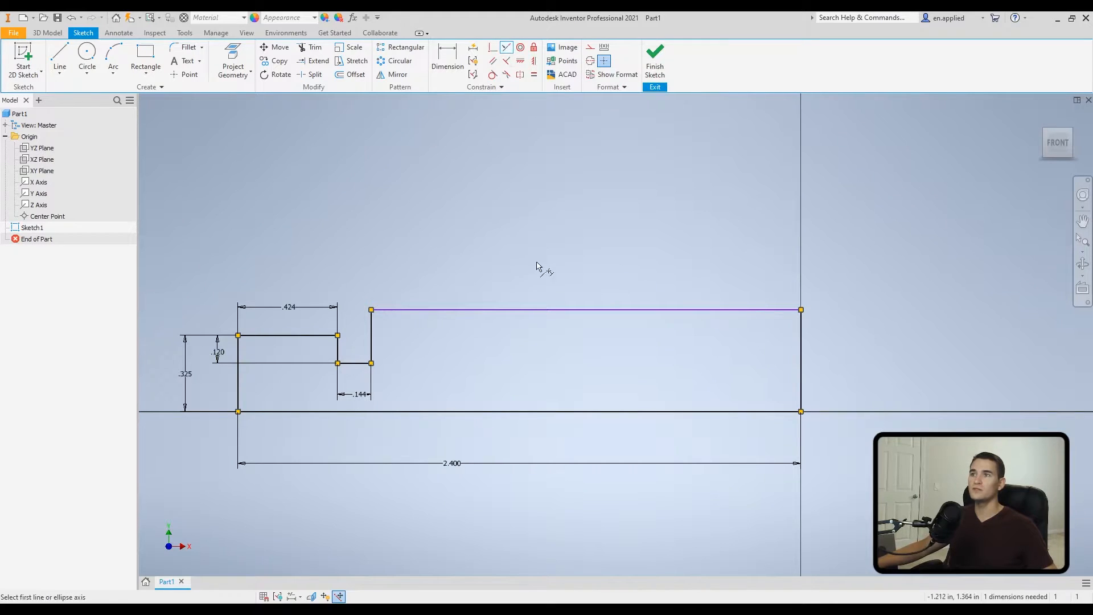
pyautogui.click(504, 312)
pyautogui.click(308, 336)
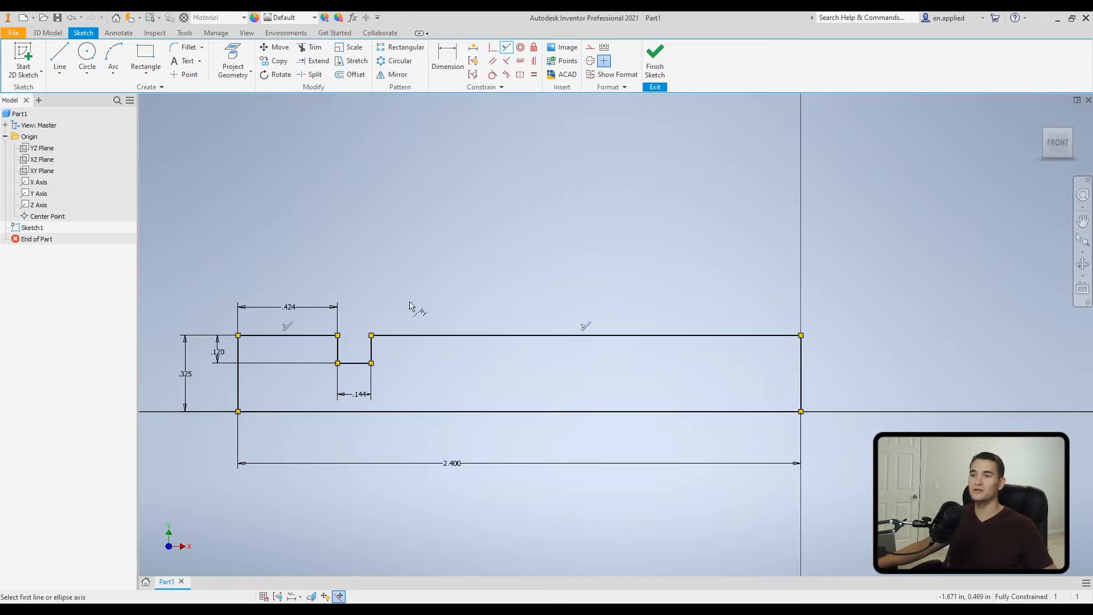
pyautogui.rightClick(413, 244)
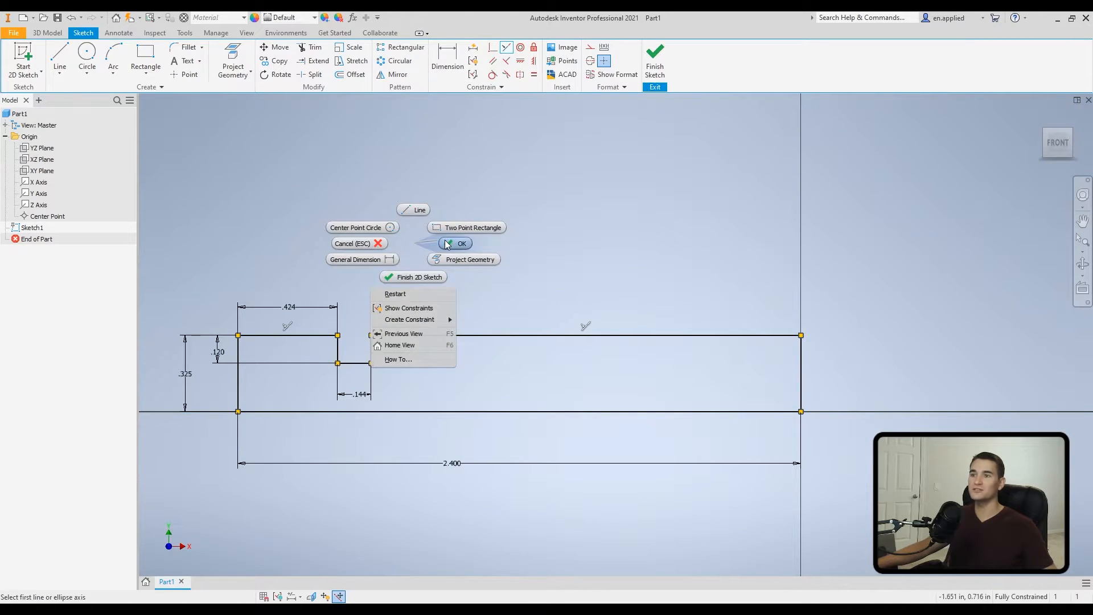
pyautogui.click(447, 244)
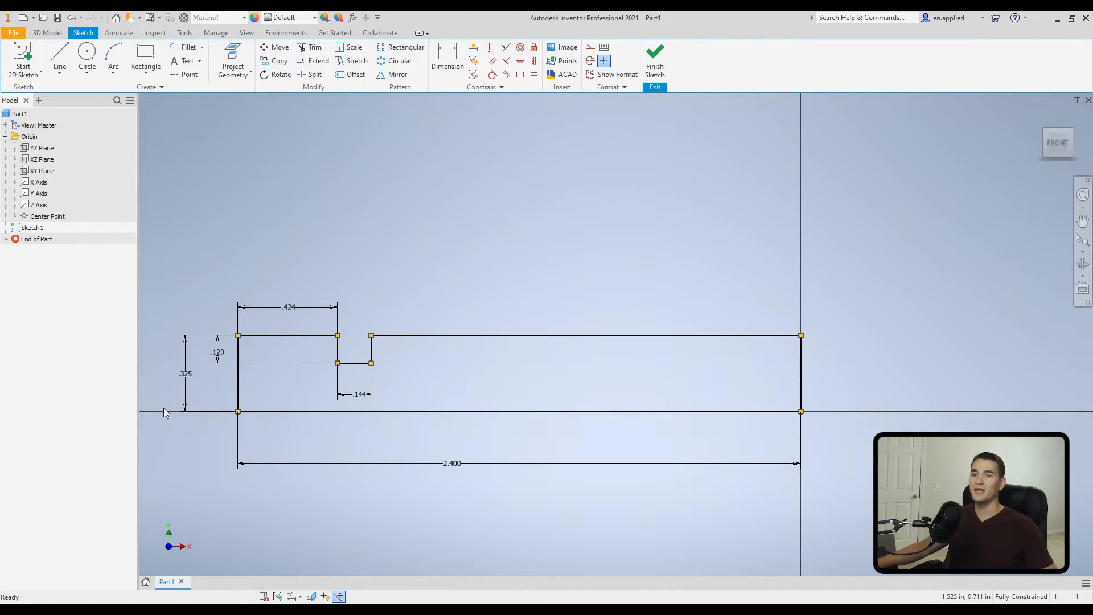
# - Set the notched profile's overall height dimension to 0.425 in
pyautogui.doubleClick(186, 375)
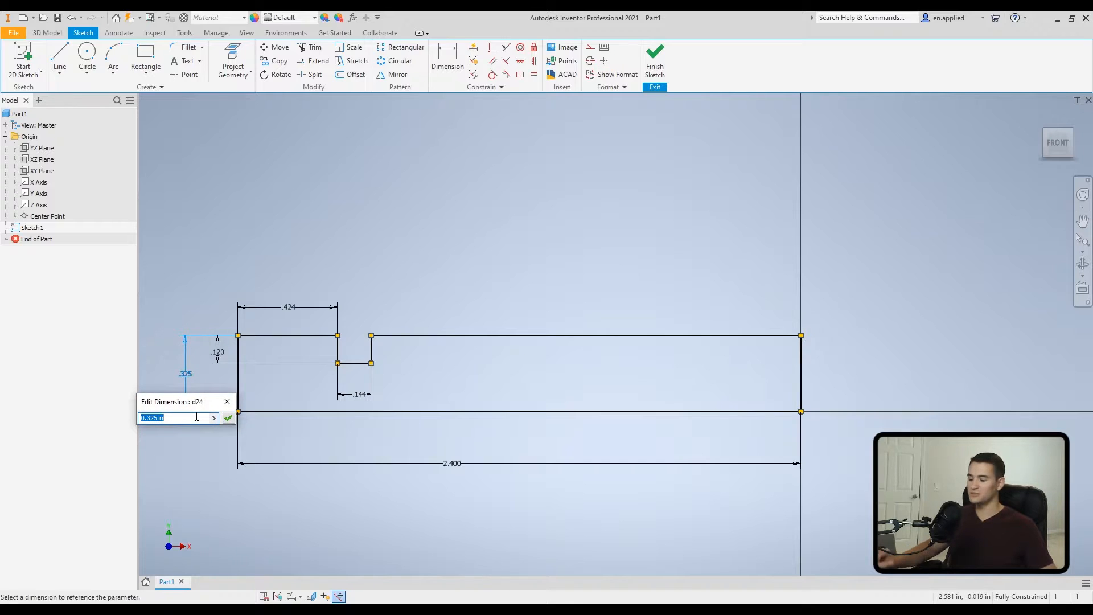
pyautogui.write('.425')
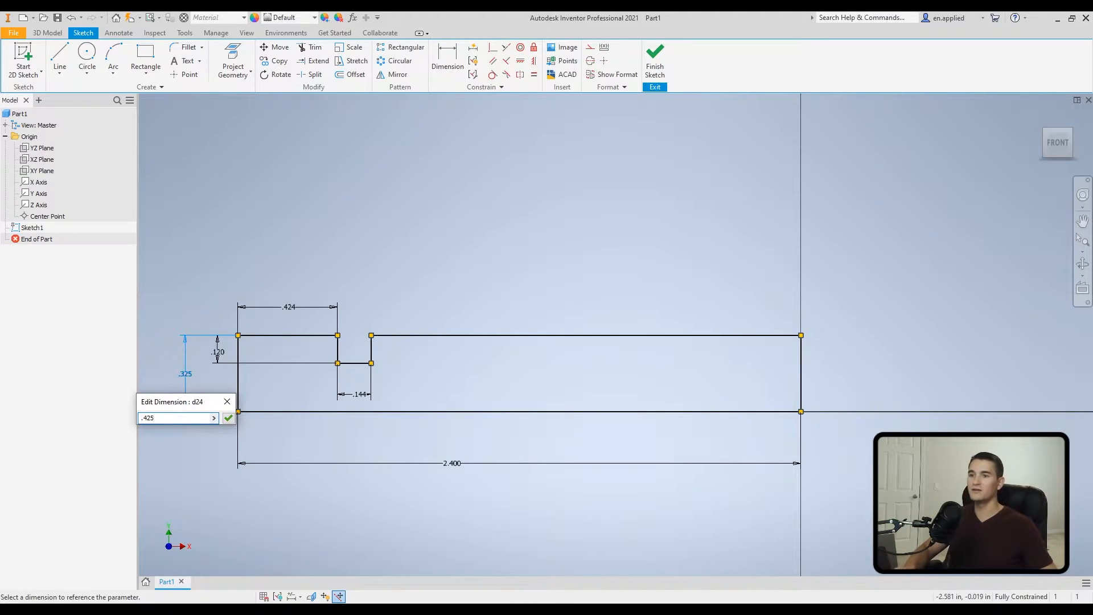
pyautogui.press('Return')
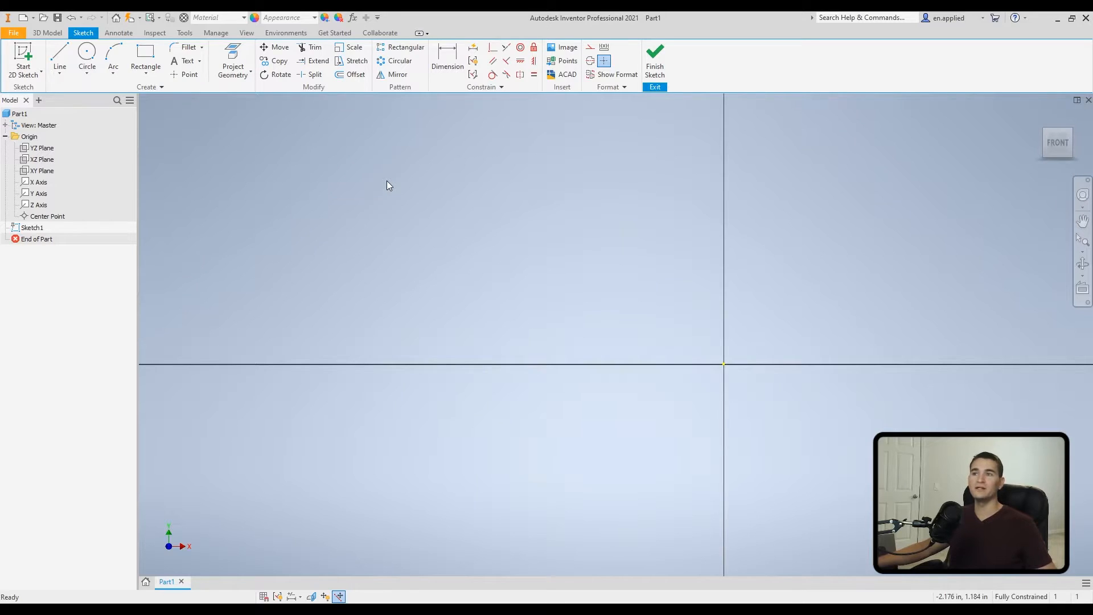
# - Sketch two connected lines above and left of the origin: one sloping down to the right, and one rising vertically from its end
pyautogui.press('l')
pyautogui.click(412, 161)
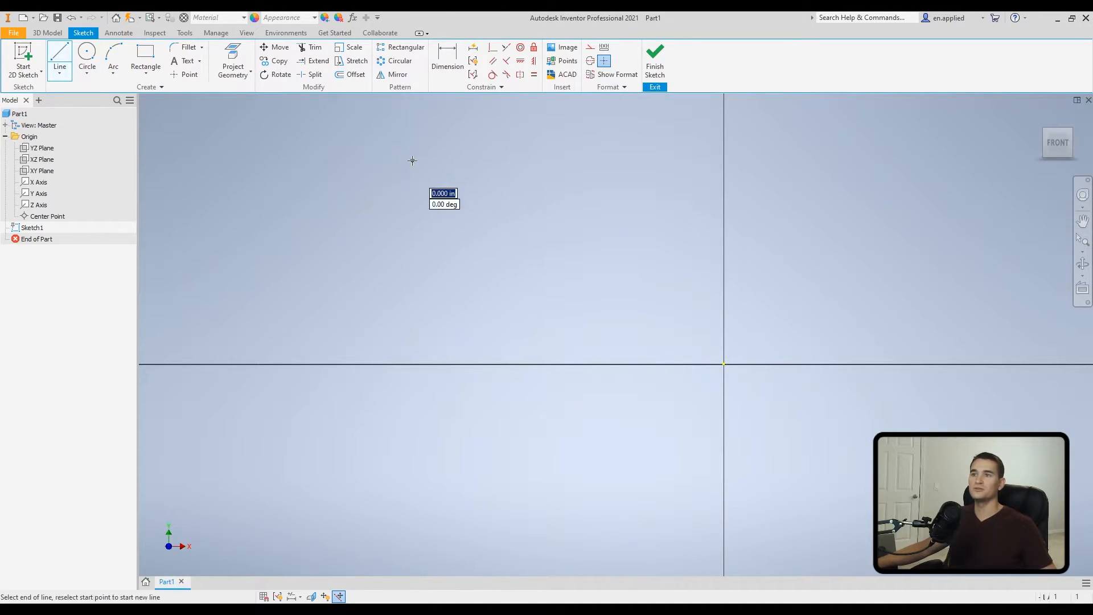
pyautogui.click(498, 258)
pyautogui.click(499, 156)
pyautogui.rightClick(508, 165)
pyautogui.click(556, 167)
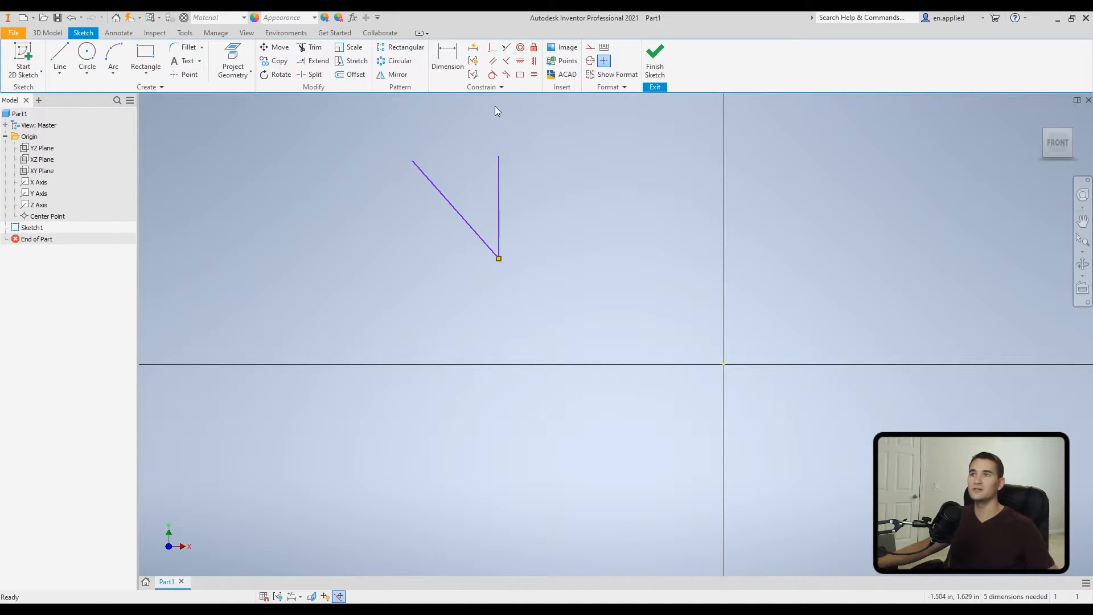
# - Make the vertical line and the sloped line perpendicular to each other
pyautogui.click(506, 63)
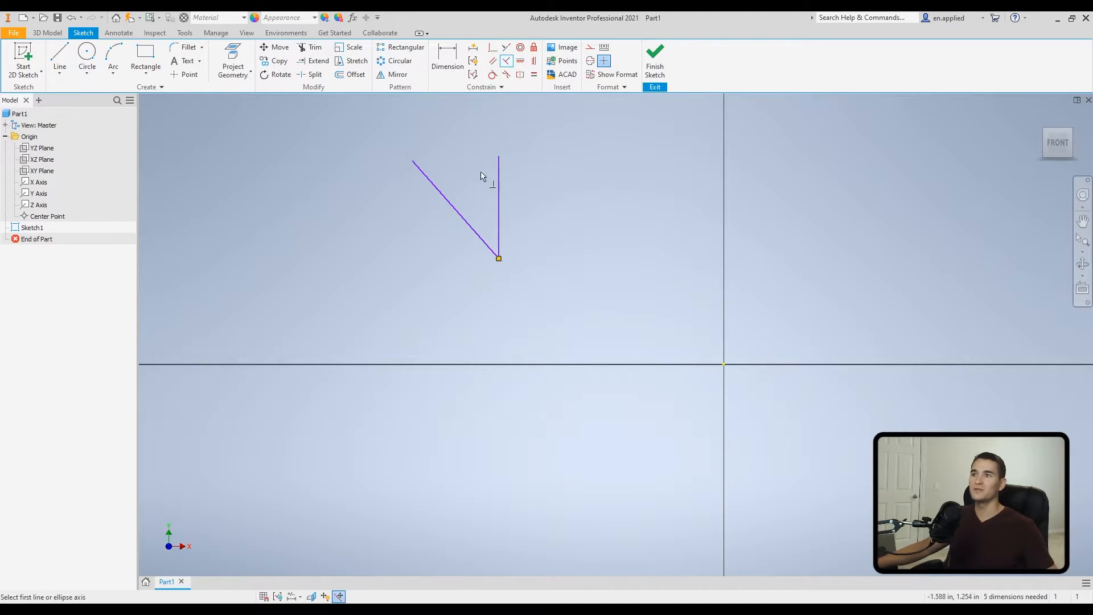
pyautogui.click(499, 183)
pyautogui.click(464, 226)
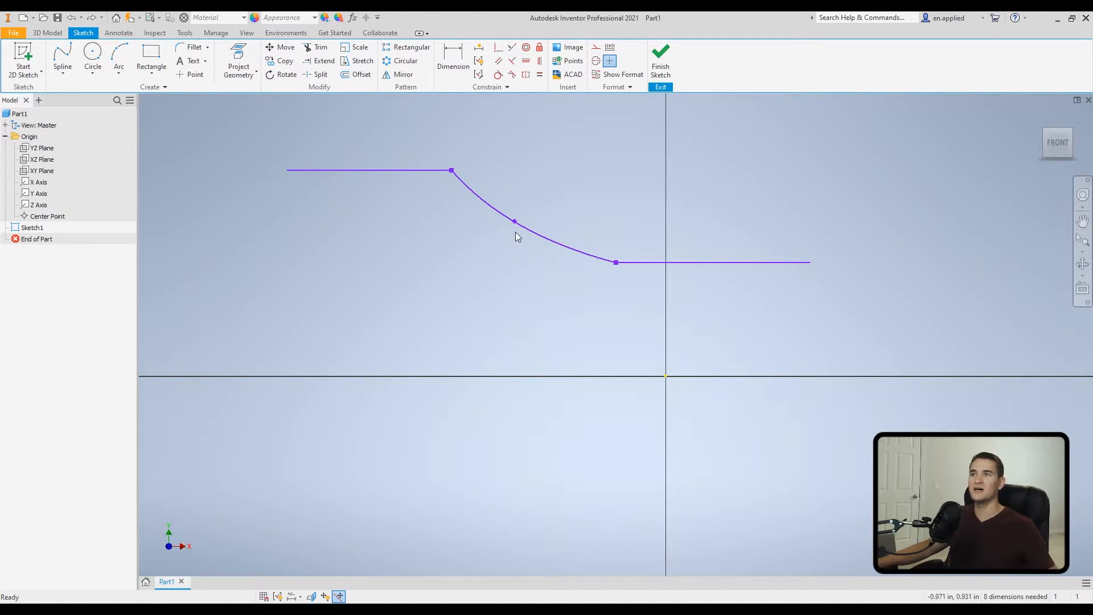
# - Apply Smooth (G2) constraints between the spline and the horizontal lines at its upper and lower ends
pyautogui.click(513, 76)
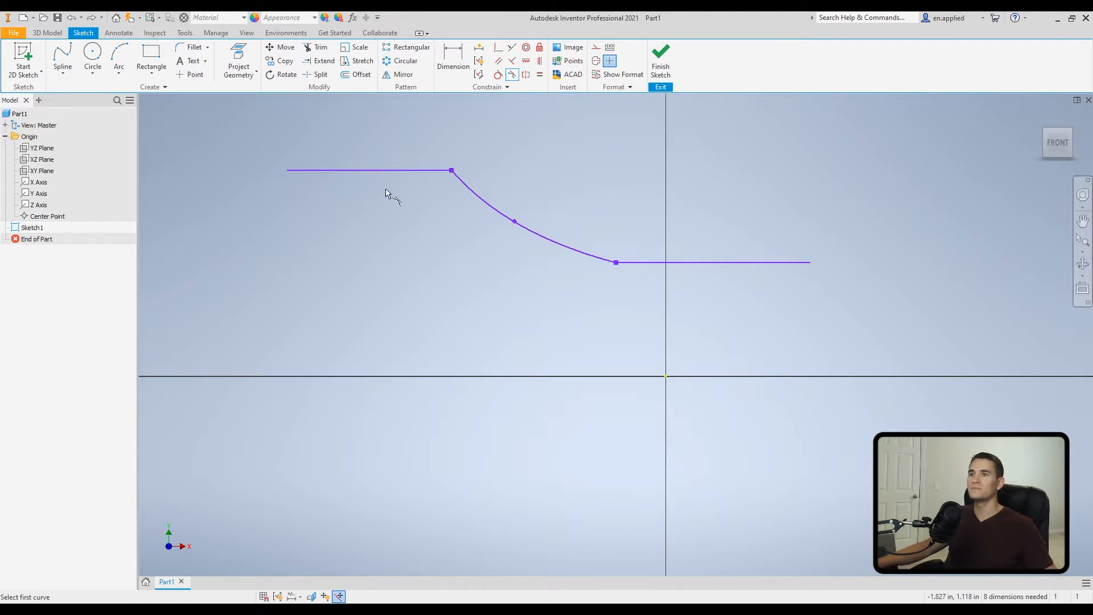
pyautogui.click(394, 171)
pyautogui.click(477, 197)
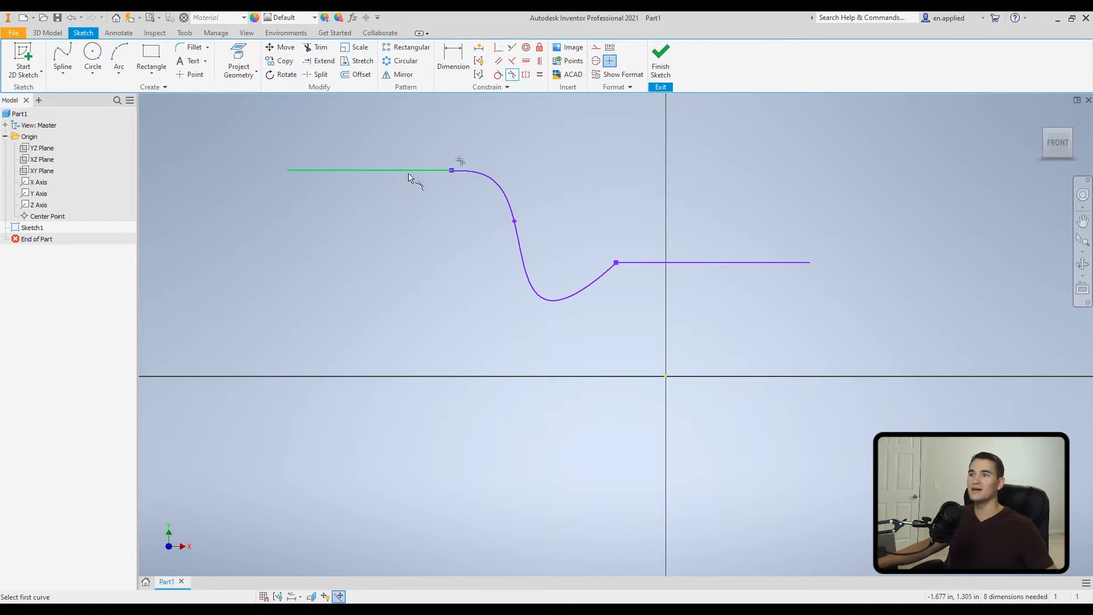
pyautogui.click(608, 275)
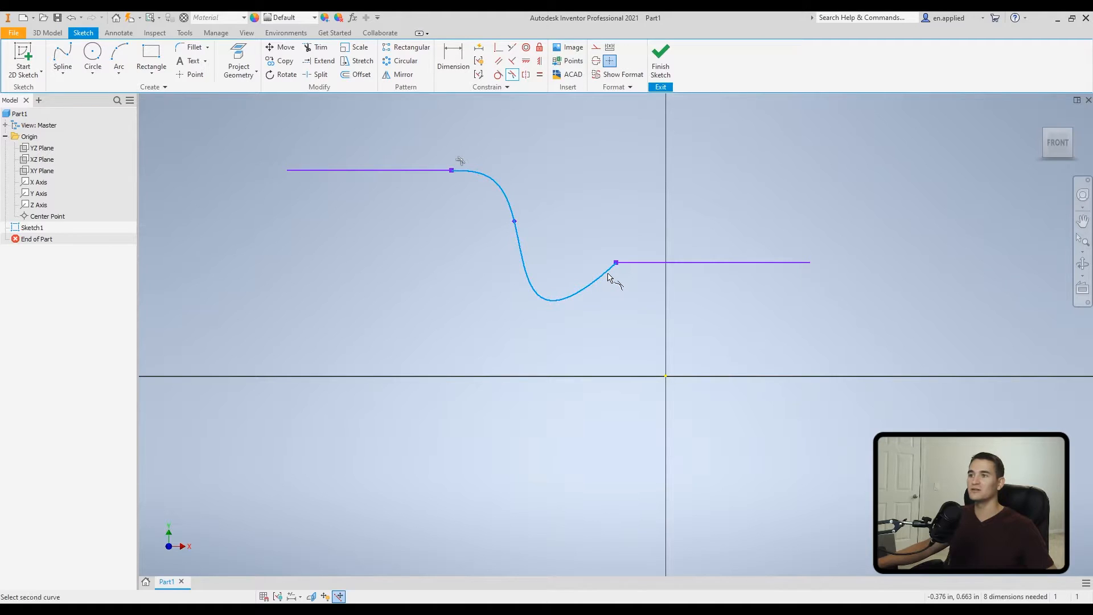
pyautogui.click(636, 266)
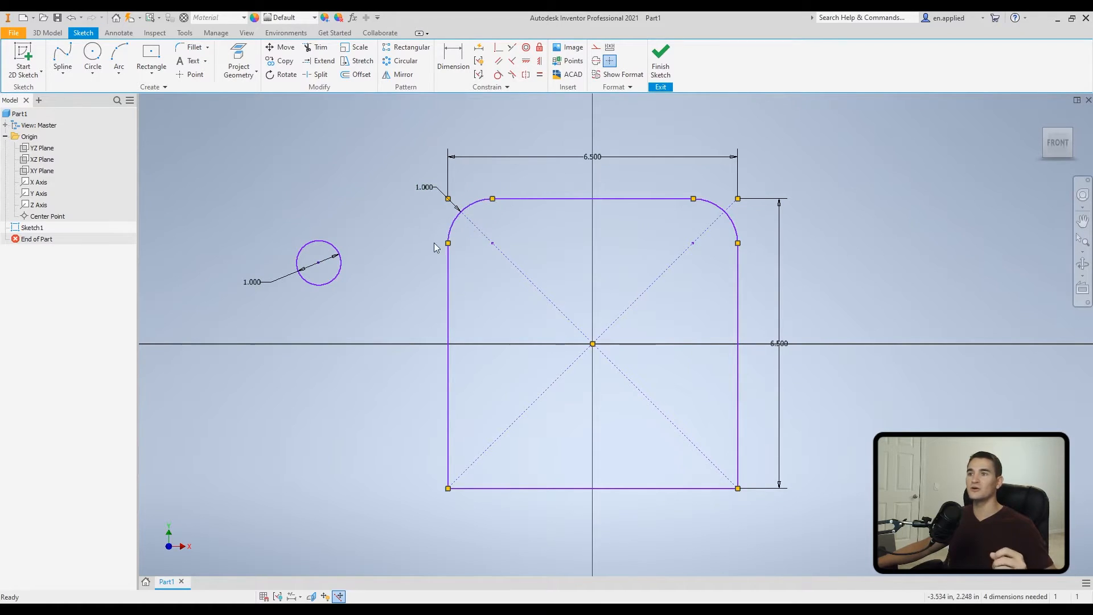
# - Make the separate 1.000 in circle concentric with the square's upper-left corner arc
pyautogui.click(527, 49)
pyautogui.click(304, 246)
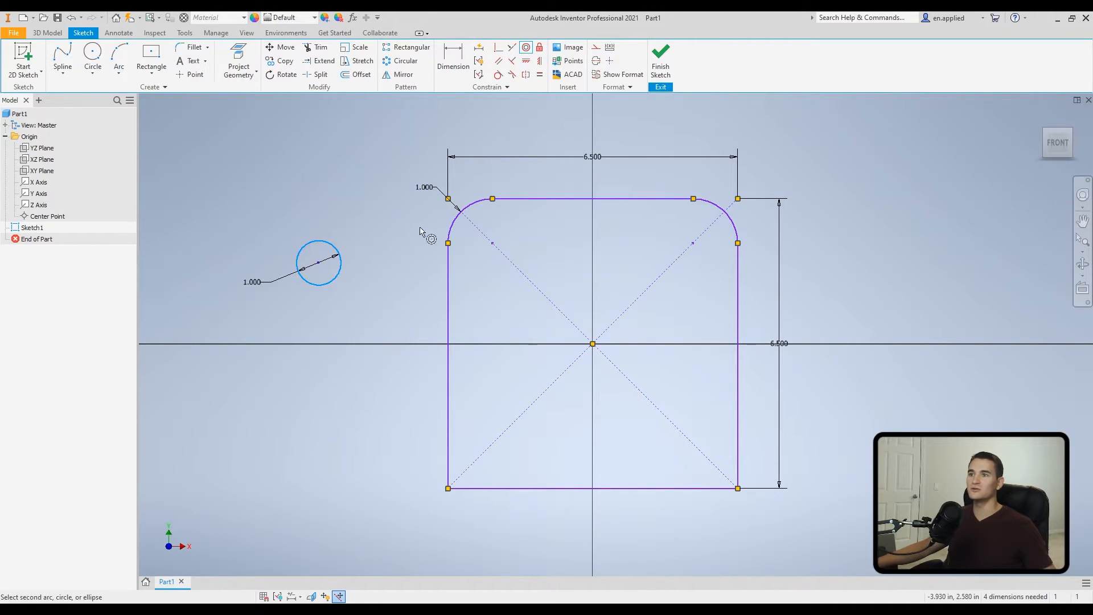
pyautogui.click(461, 223)
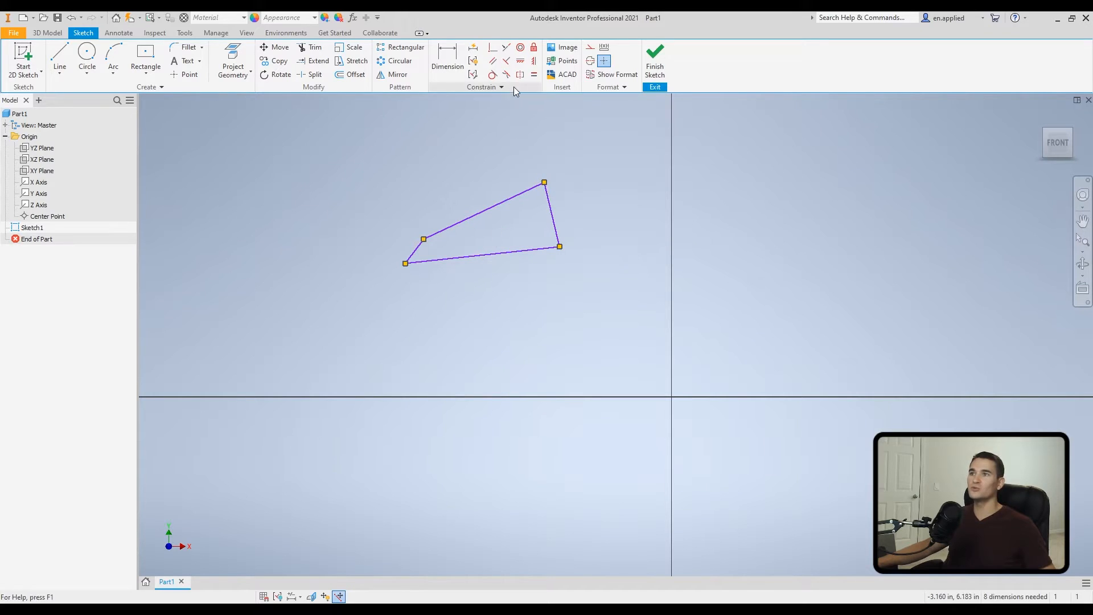
# - Constrain the irregular quadrilateral's upper and lower edges to horizontal and its left edge to vertical
pyautogui.click(520, 61)
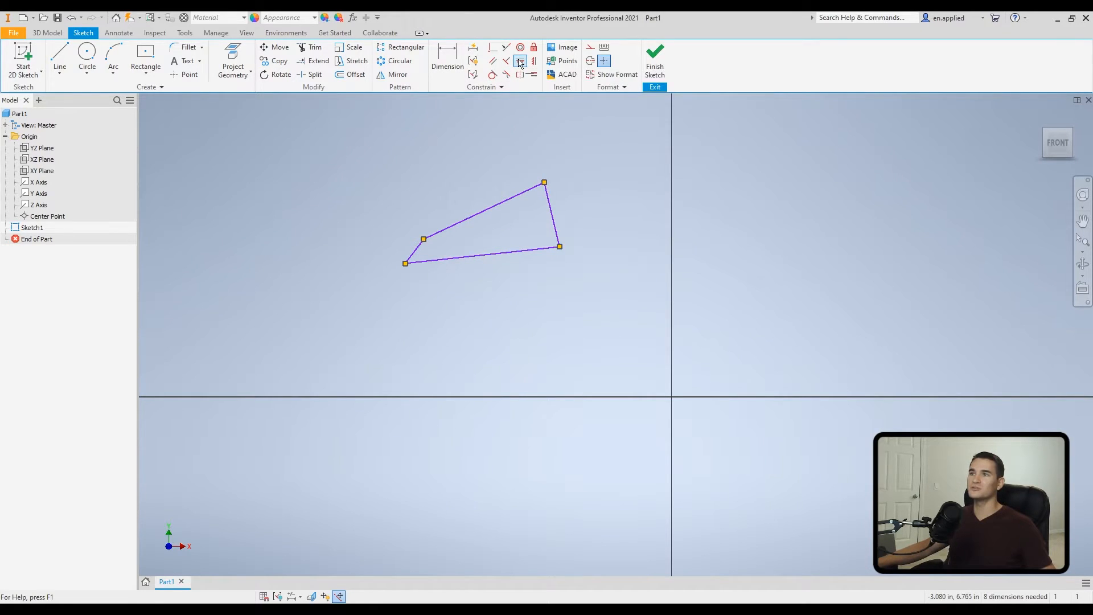
pyautogui.click(504, 200)
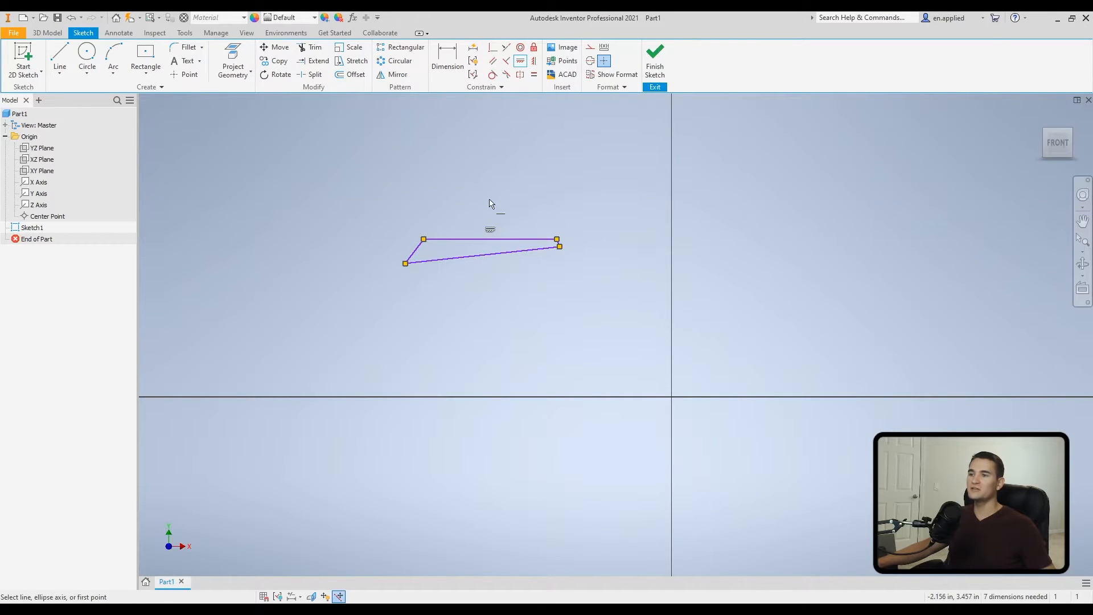
pyautogui.click(457, 262)
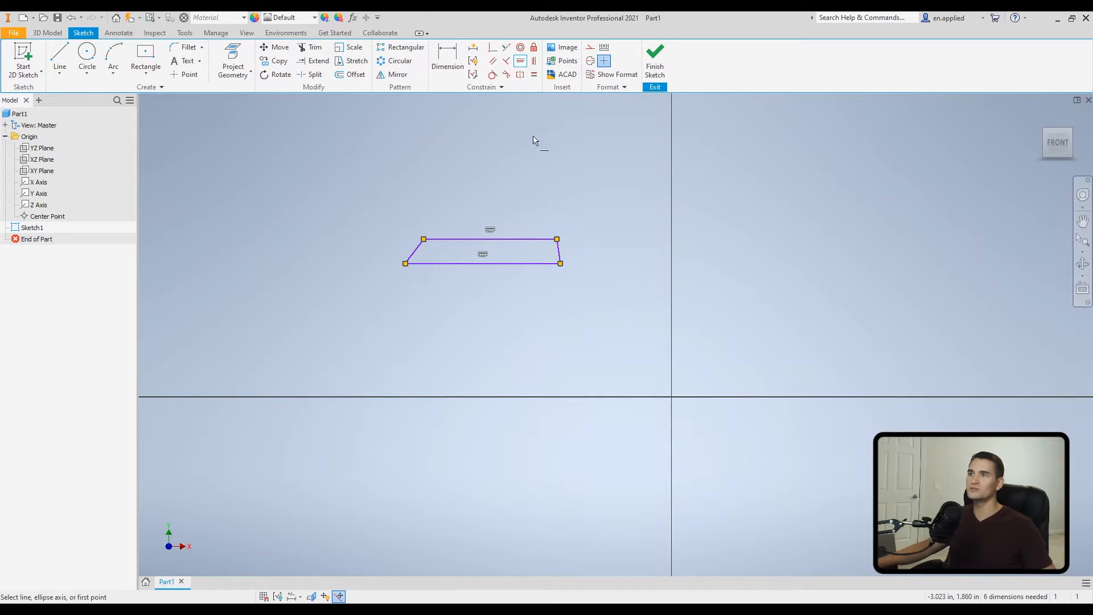
pyautogui.click(534, 63)
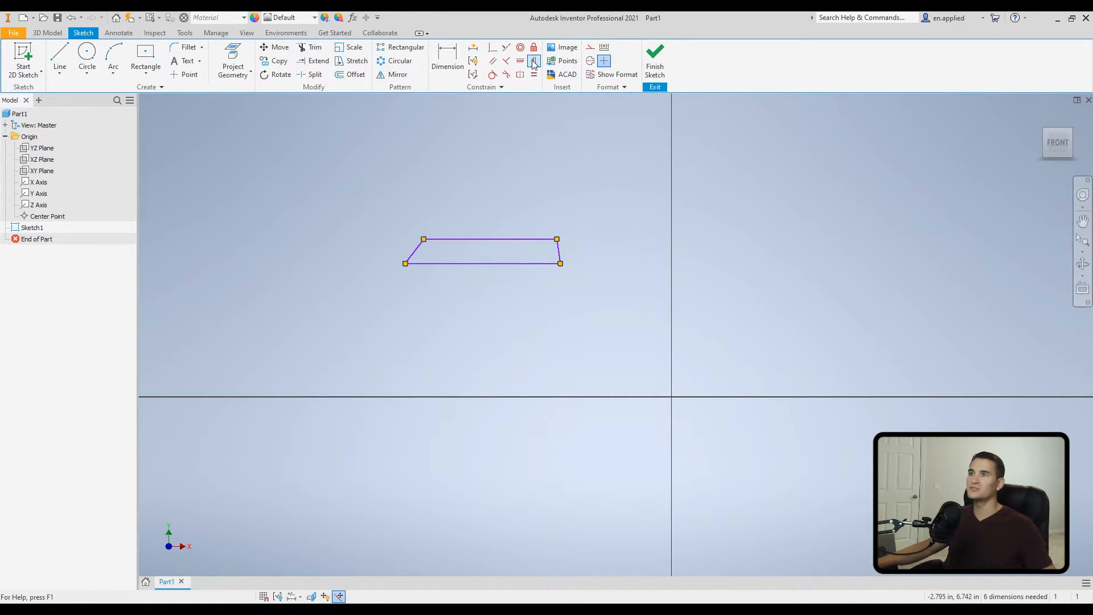
pyautogui.click(419, 250)
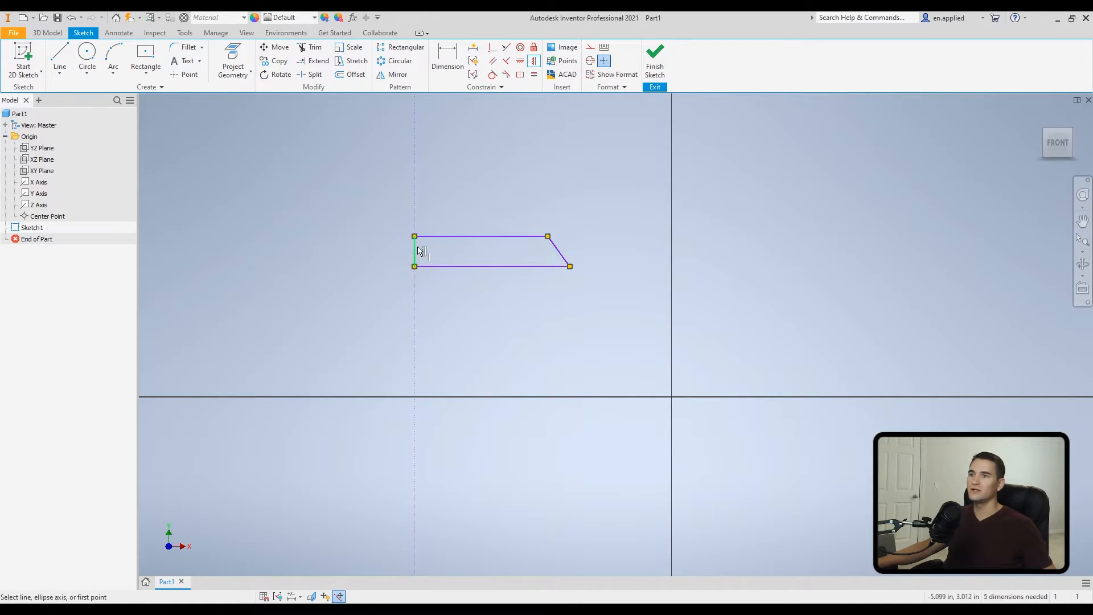
# - Constrain the quadrilateral's slanted right edge to vertical
pyautogui.click(557, 248)
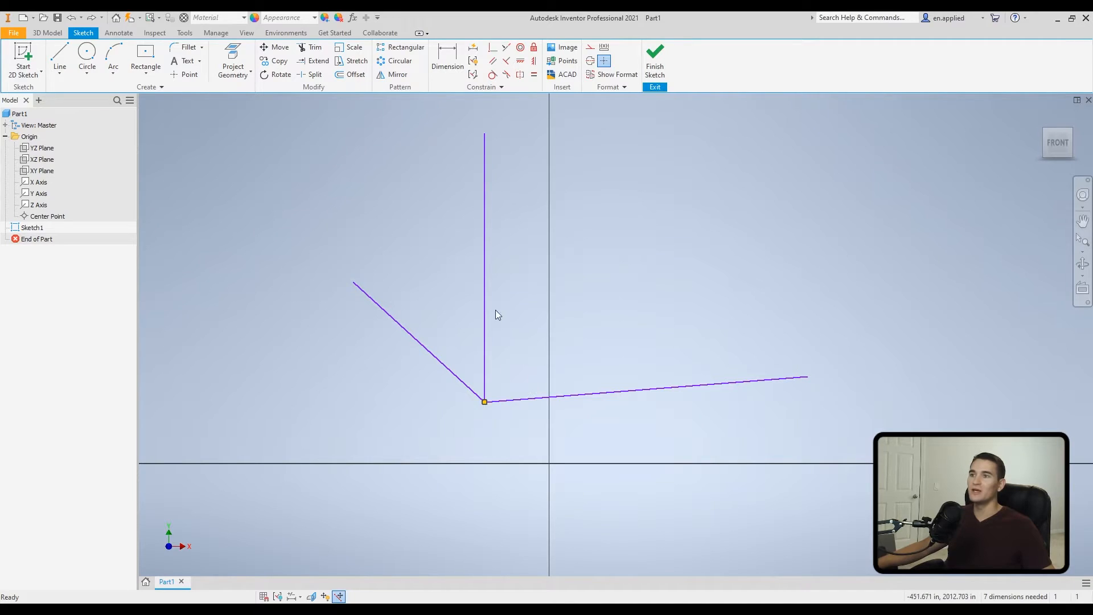
# - Make the two angled lines that share an endpoint symmetric about the vertical line between them
pyautogui.click(520, 75)
pyautogui.click(391, 321)
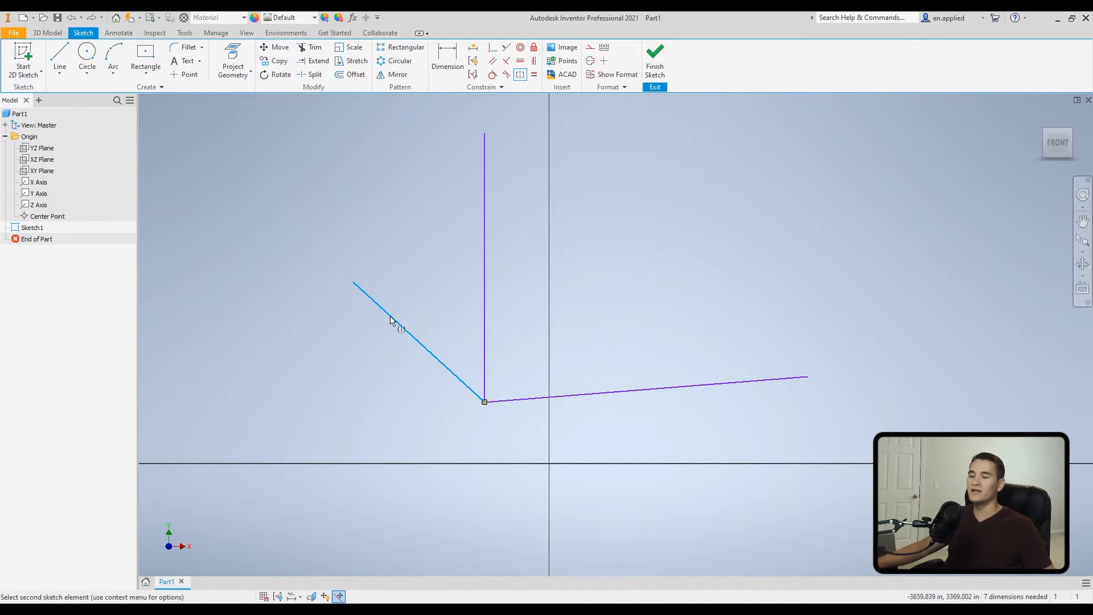
pyautogui.click(720, 389)
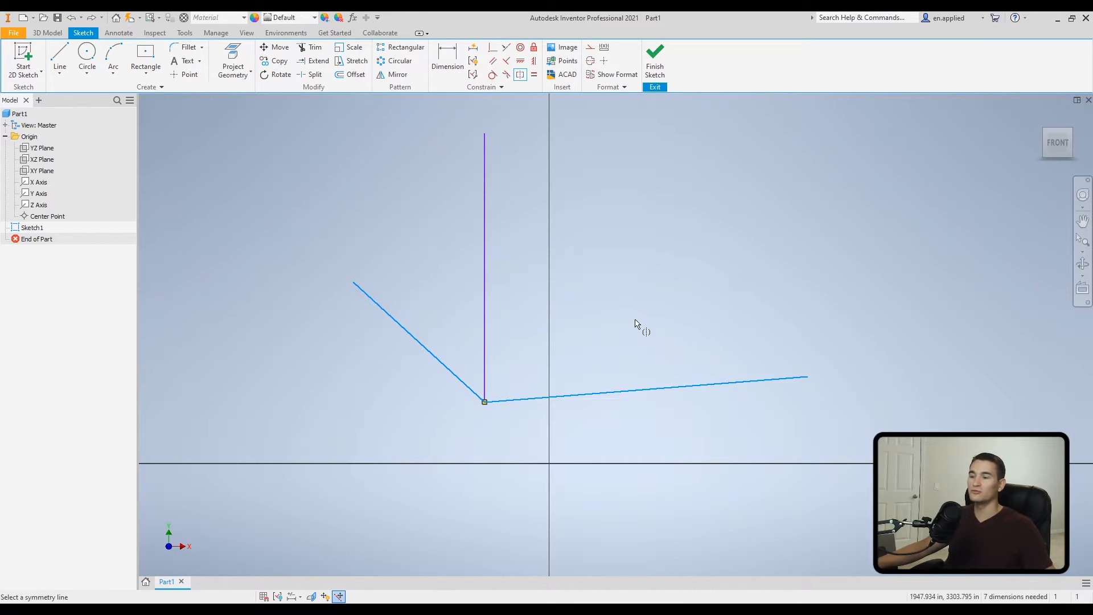
pyautogui.click(486, 231)
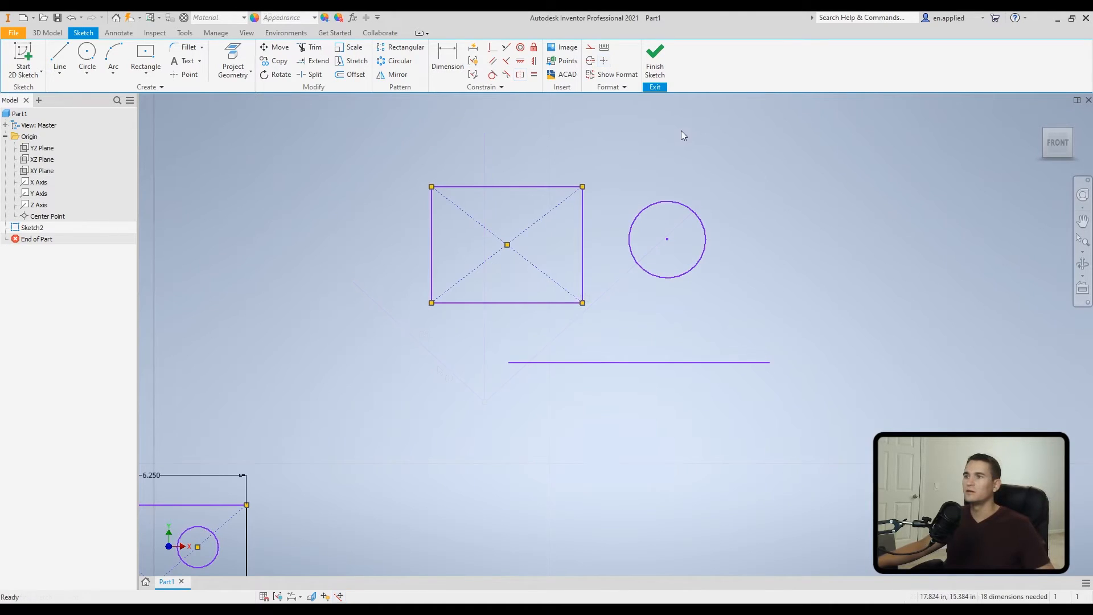
# - Fix the separate rectangle's edges, the circle beside it and the horizontal line below in position
pyautogui.moveTo(662, 174); pyautogui.dragTo(644, 186)
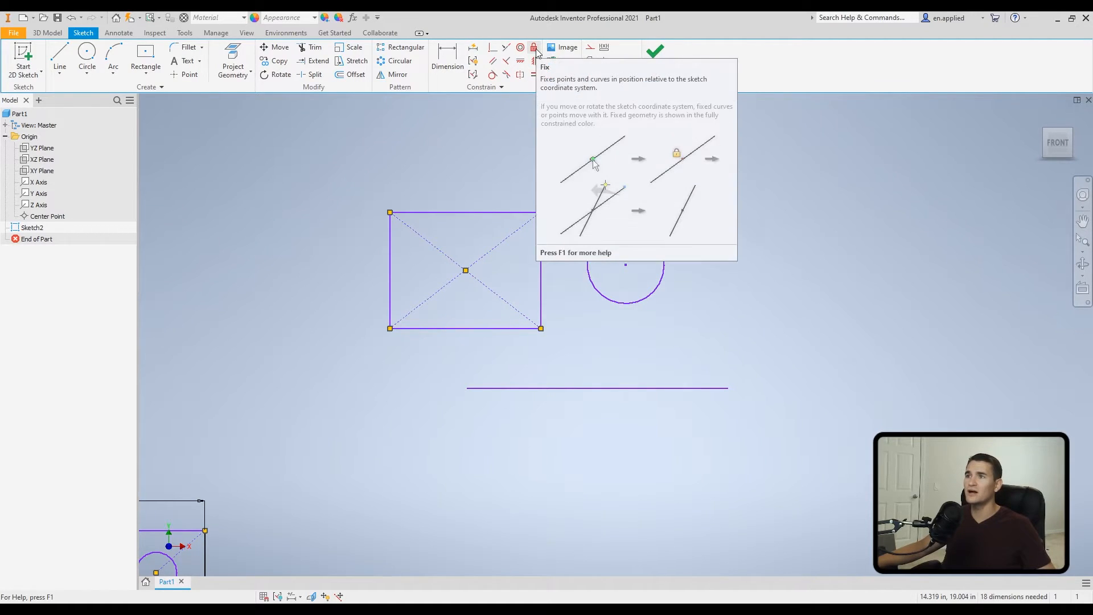
pyautogui.click(534, 48)
pyautogui.click(452, 213)
pyautogui.click(390, 246)
pyautogui.click(456, 329)
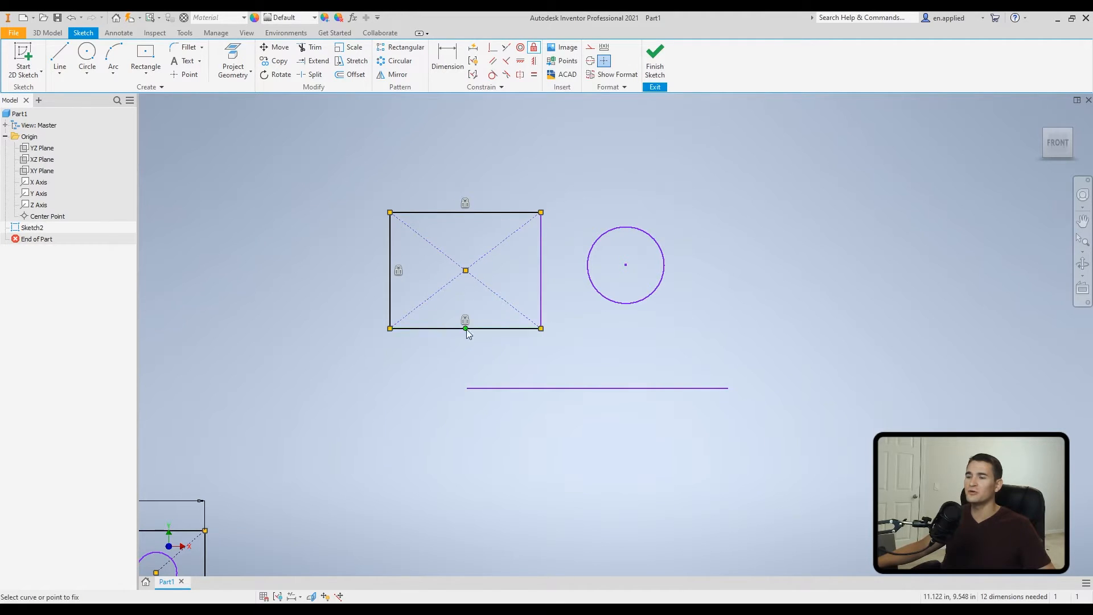
pyautogui.click(592, 283)
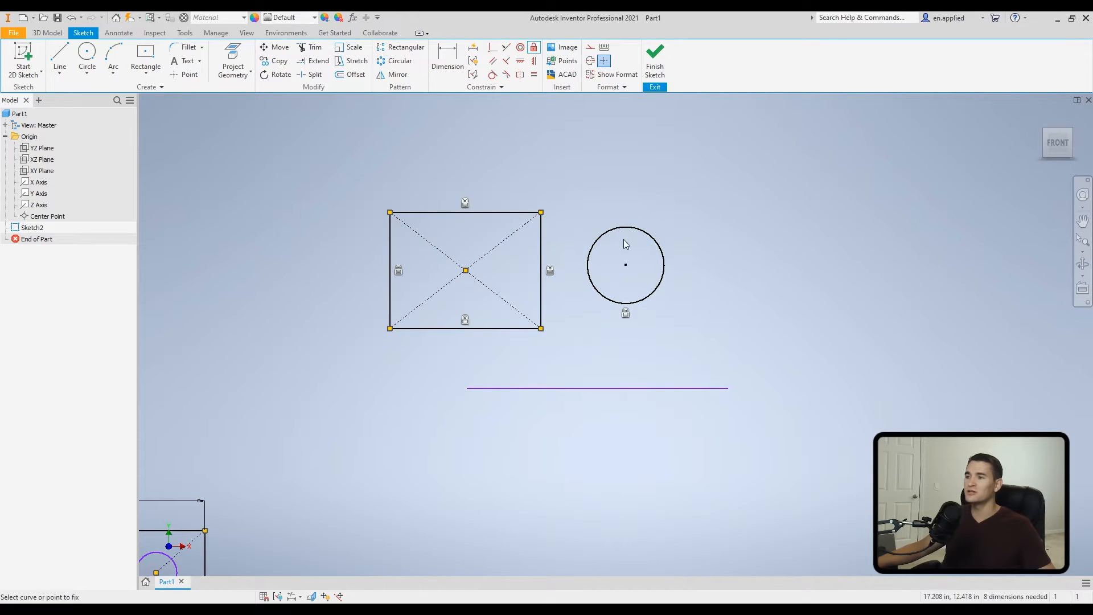
pyautogui.click(521, 388)
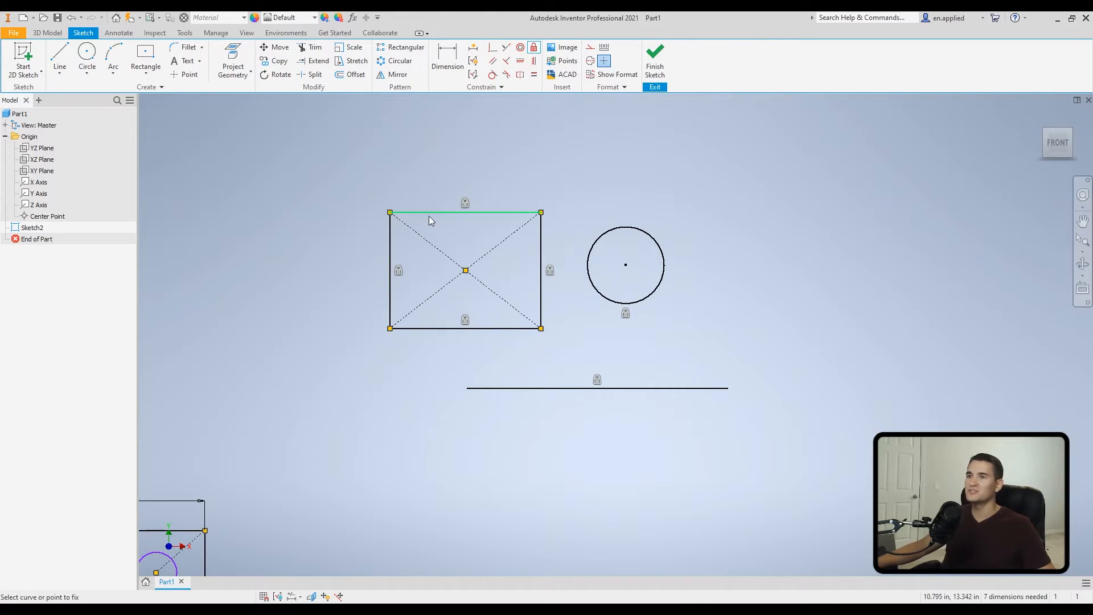
pyautogui.rightClick(509, 270)
pyautogui.click(495, 236)
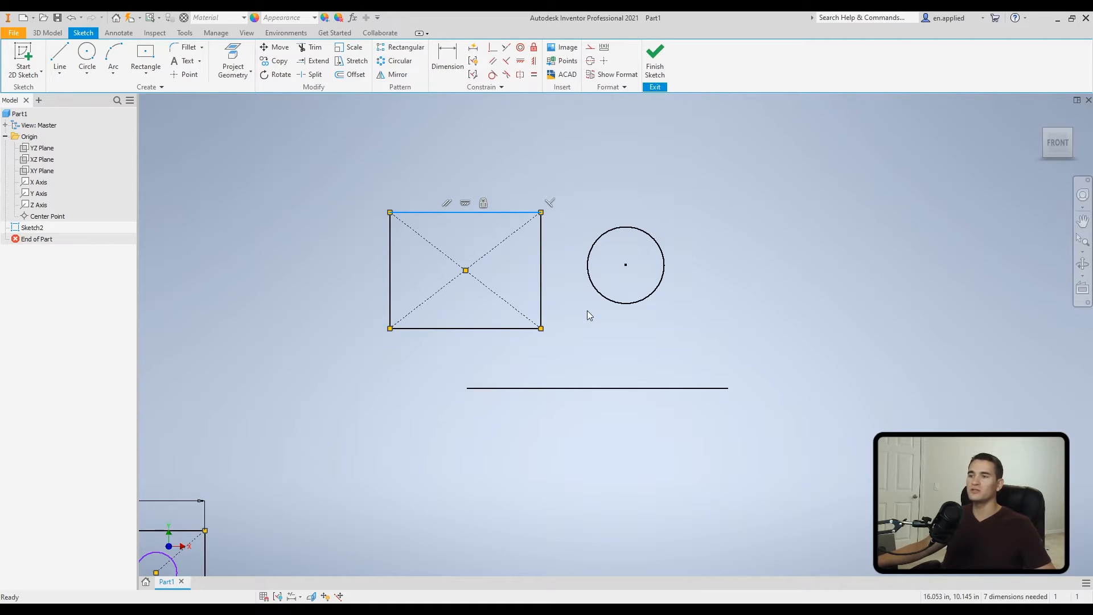
# - Place a sketch point just above the fixed circle, toward its left side
pyautogui.click(185, 74)
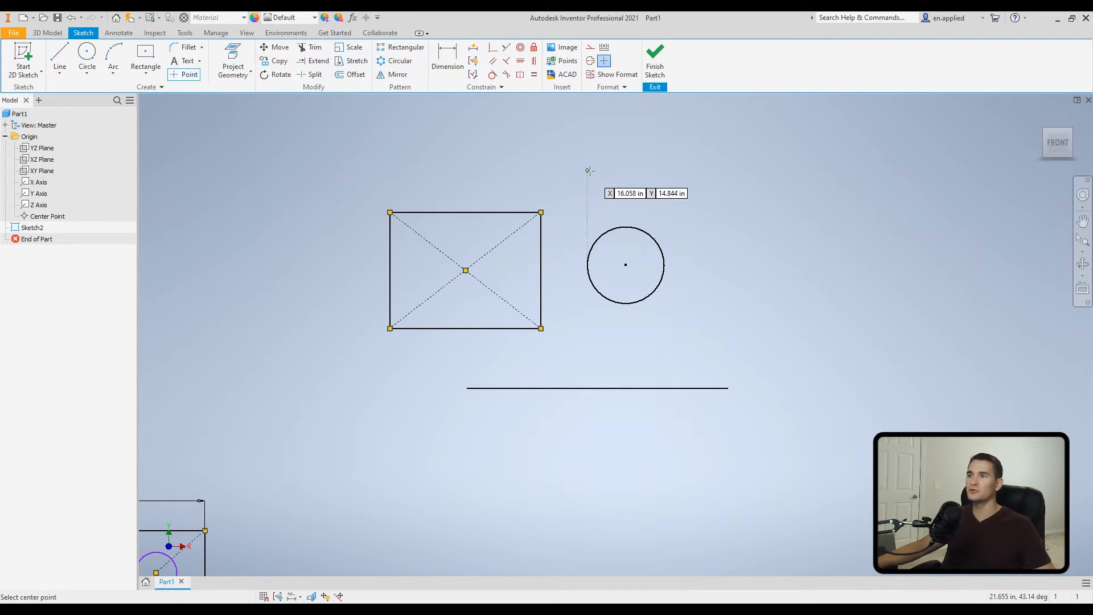
pyautogui.click(600, 171)
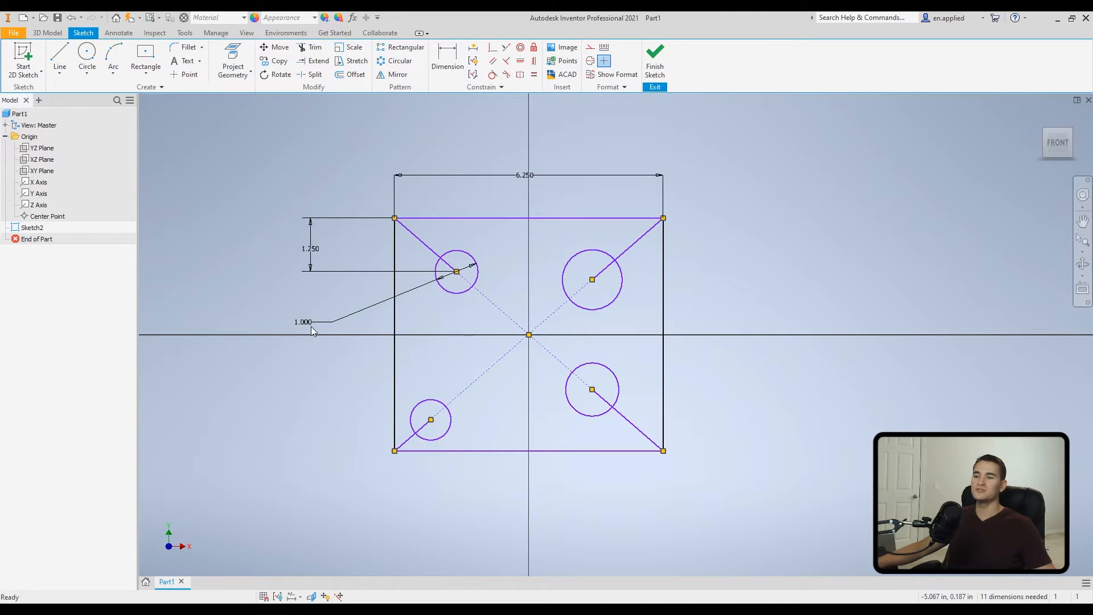
# - Make the rectangle's other three circles equal in size to the dimensioned upper-left circle
pyautogui.click(539, 75)
pyautogui.click(478, 281)
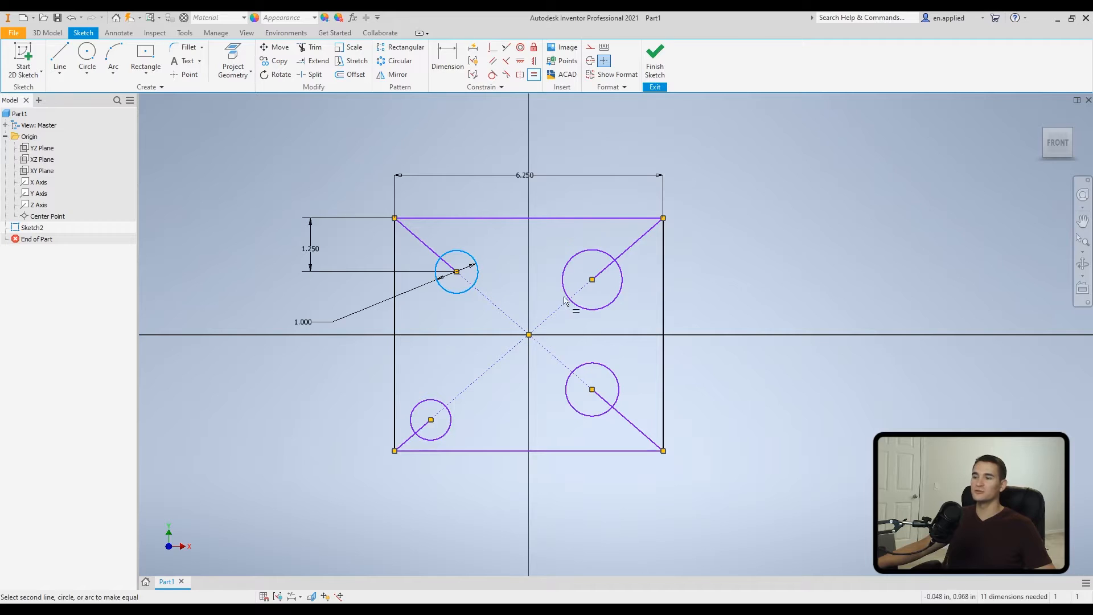
pyautogui.click(563, 297)
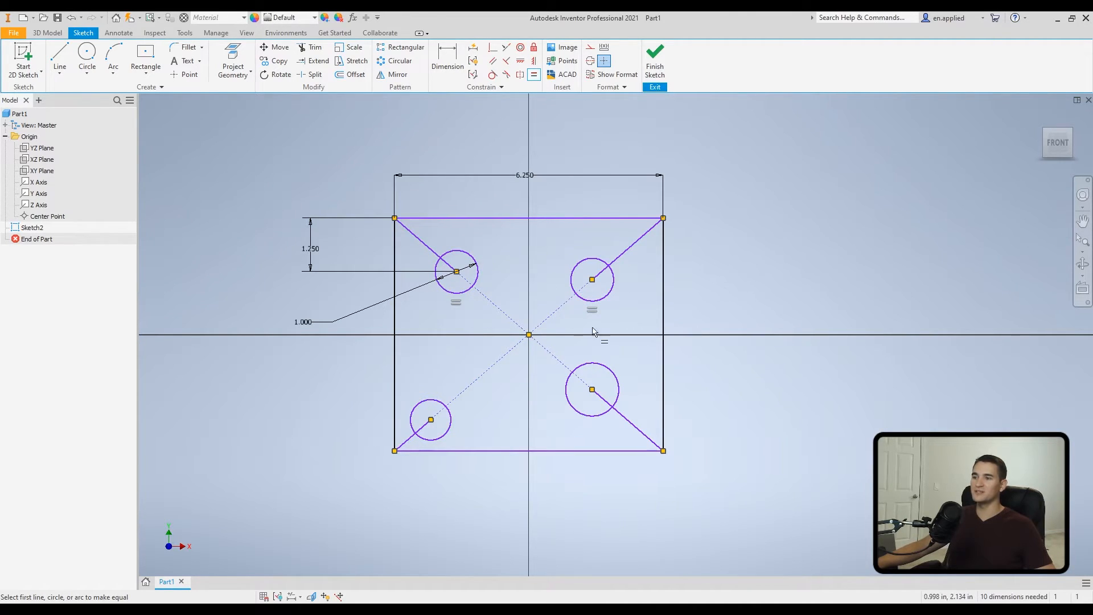
pyautogui.click(482, 277)
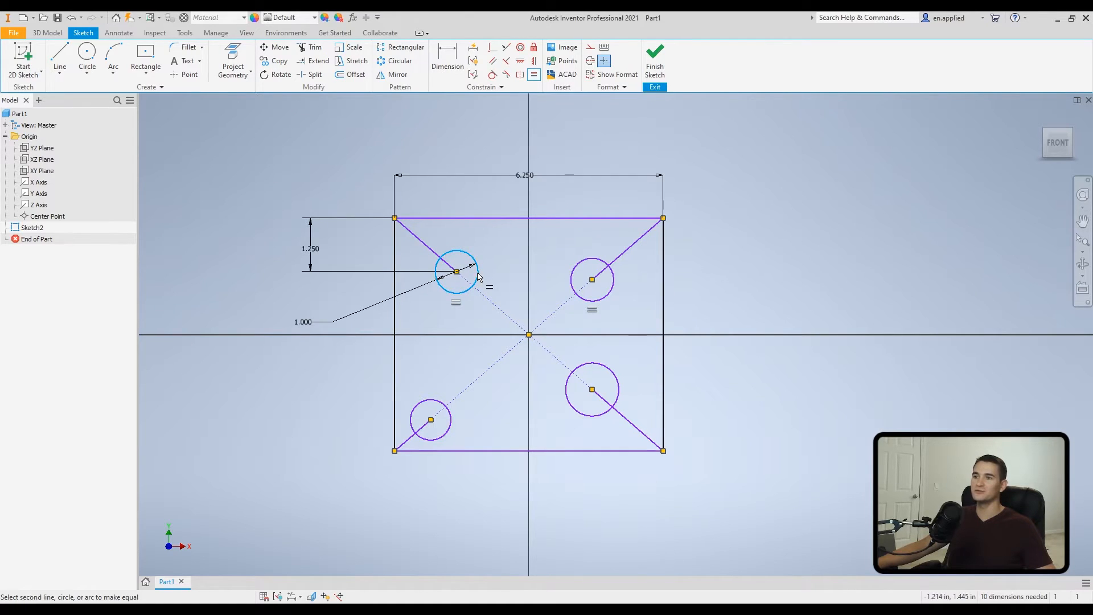
pyautogui.click(450, 419)
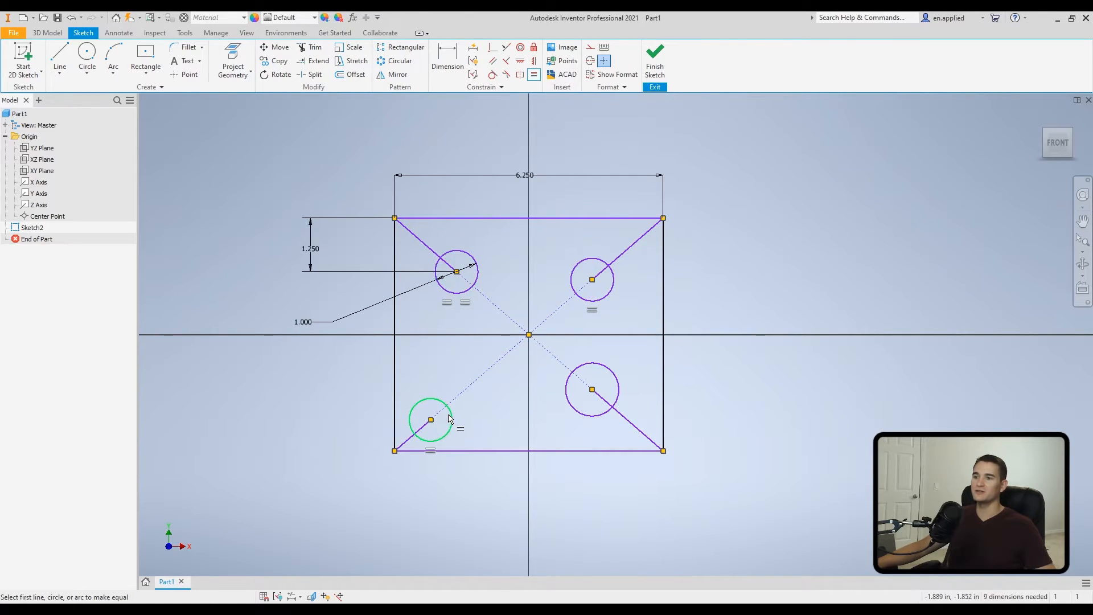
pyautogui.click(478, 279)
pyautogui.click(608, 365)
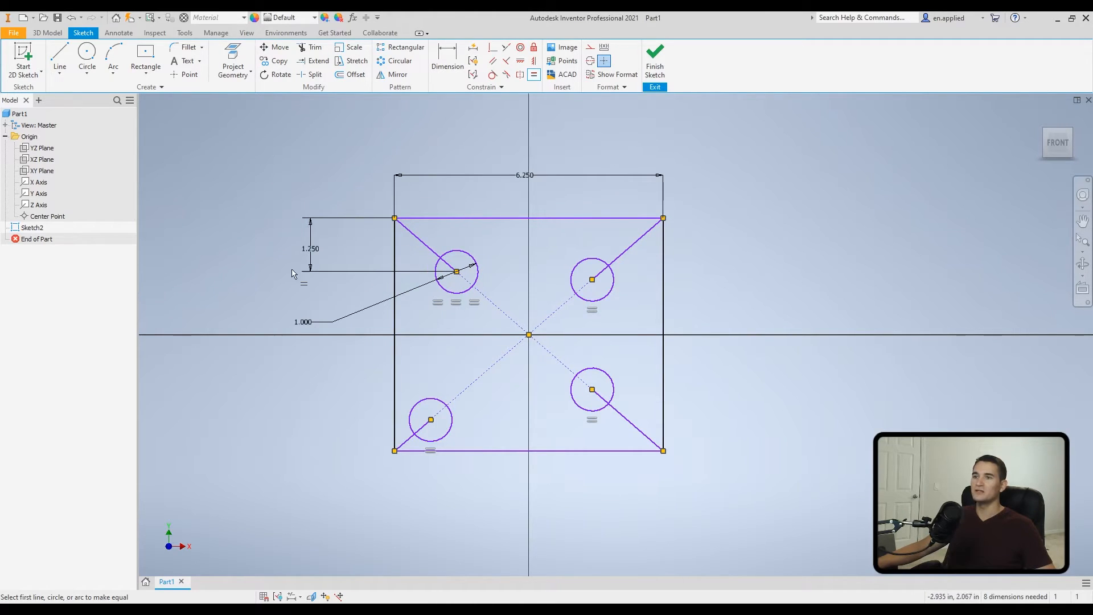
# - Dimension the length of the diagonal line from the rectangle's upper-left corner to the circle's center, keeping its current length
pyautogui.rightClick(283, 300)
pyautogui.click(262, 312)
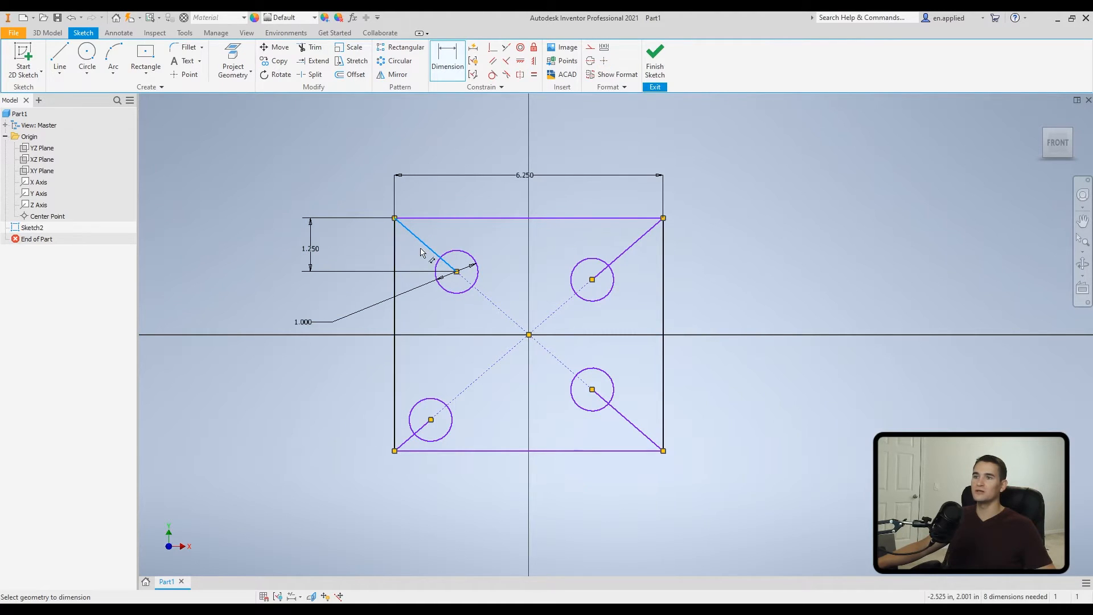
pyautogui.click(413, 257)
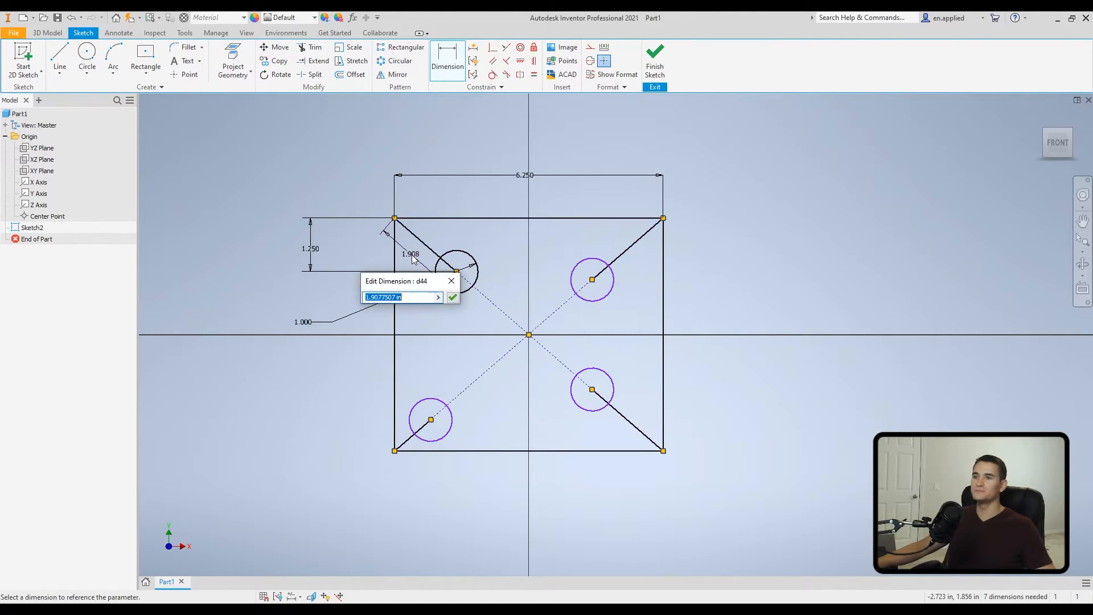
pyautogui.click(452, 296)
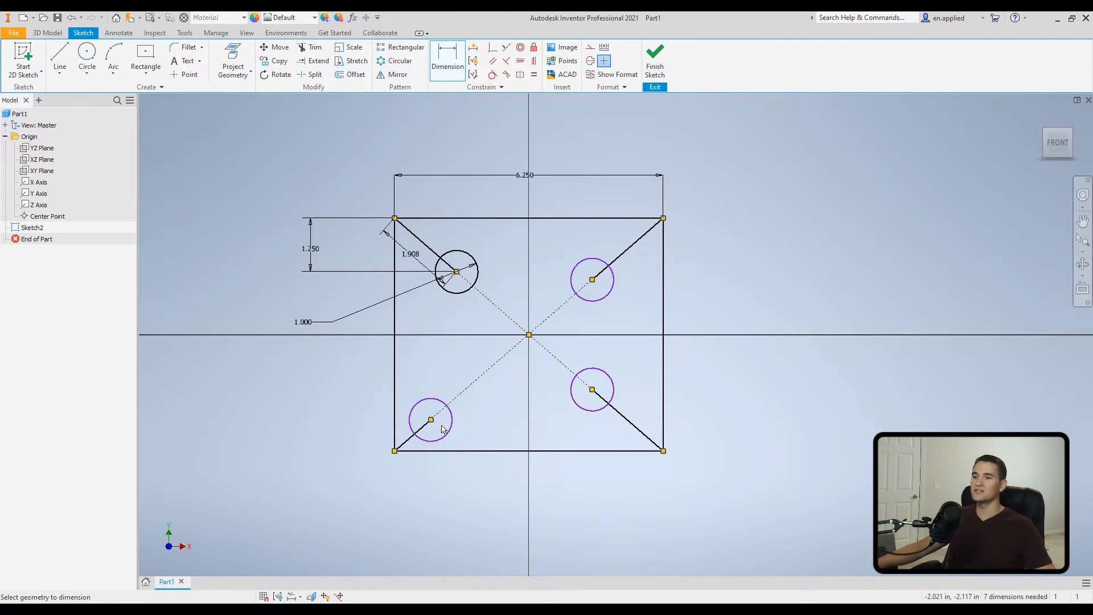
# - Make the diagonal line at the upper-right corner equal in length to the one at the upper-left corner
pyautogui.click(534, 75)
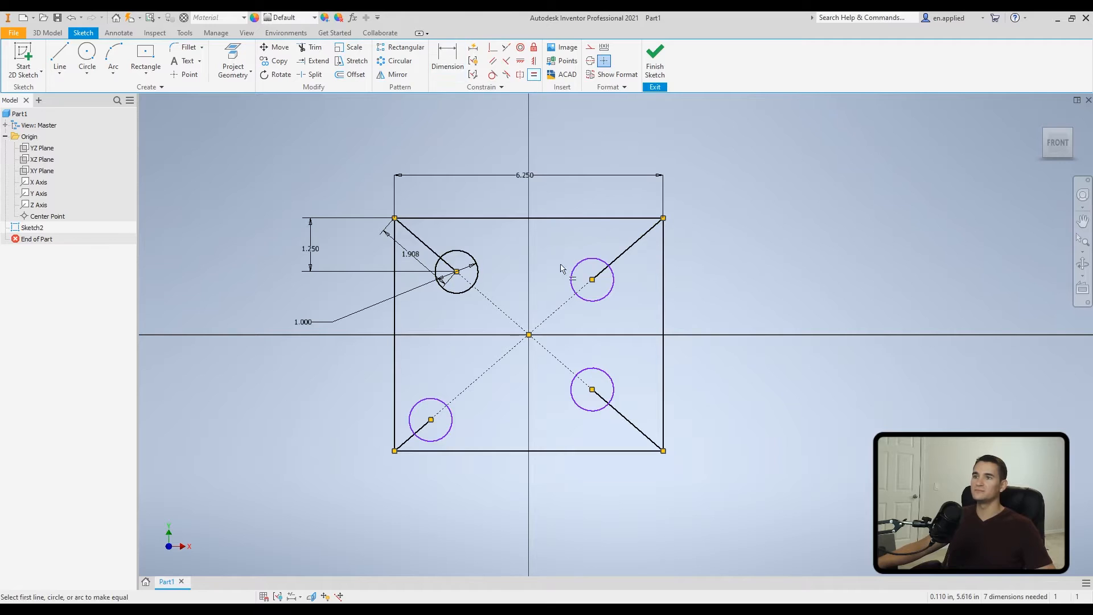
pyautogui.click(441, 255)
pyautogui.click(613, 276)
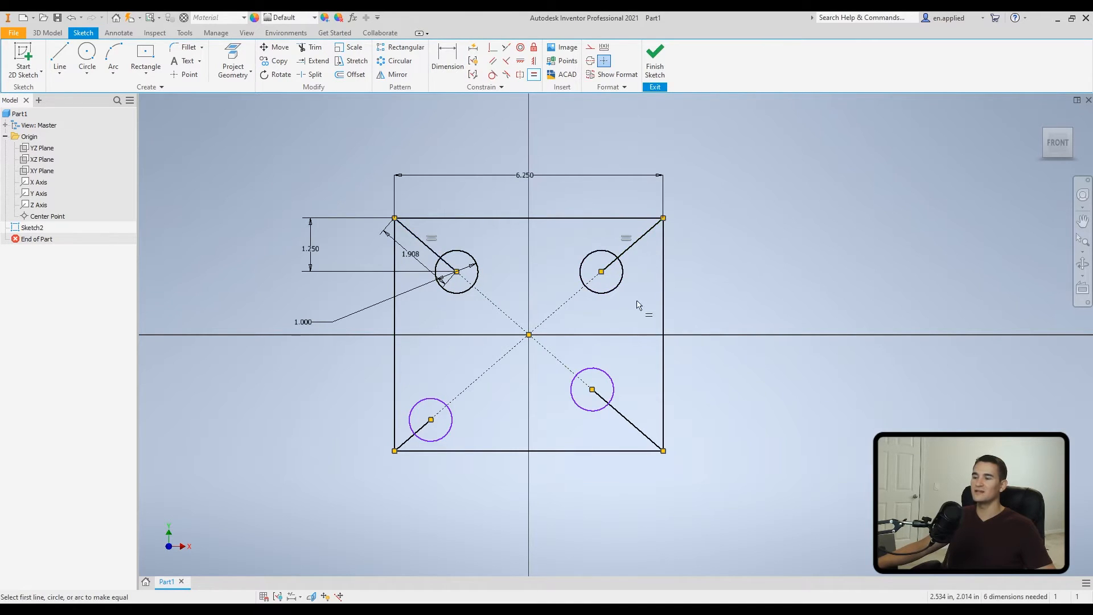
# - Try to make the upper-left diagonal line equal in length to the construction diagonal through the lower-left corner
pyautogui.click(433, 251)
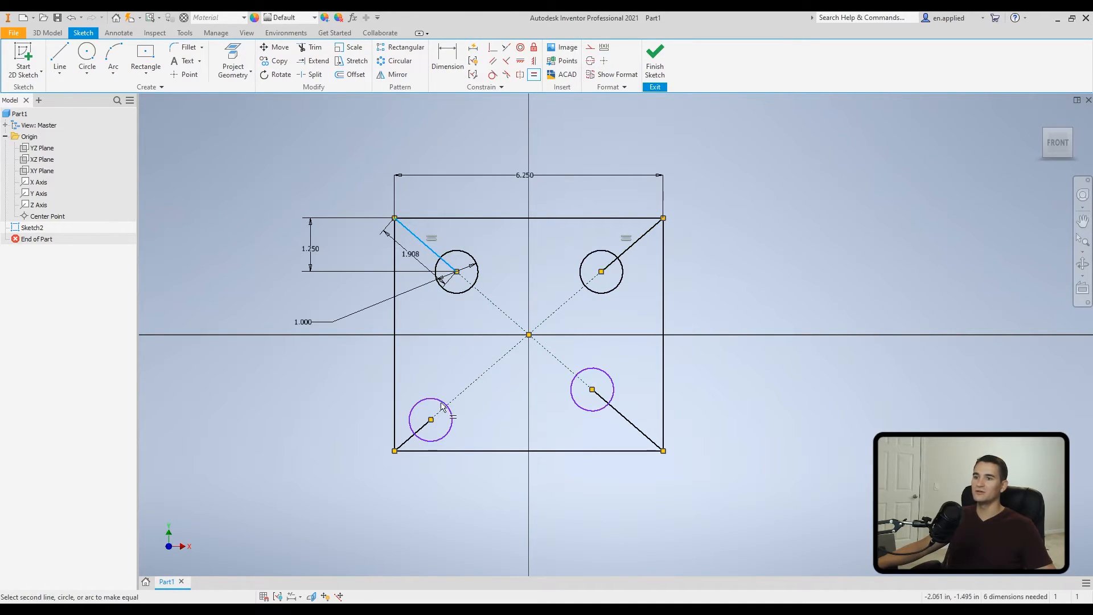
pyautogui.click(407, 443)
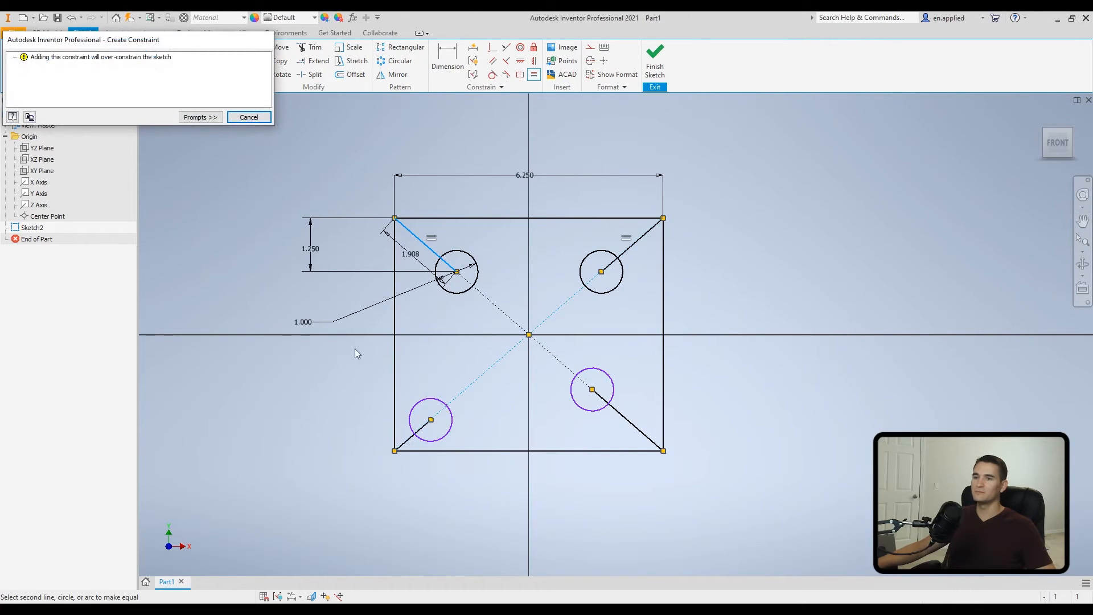
pyautogui.click(230, 117)
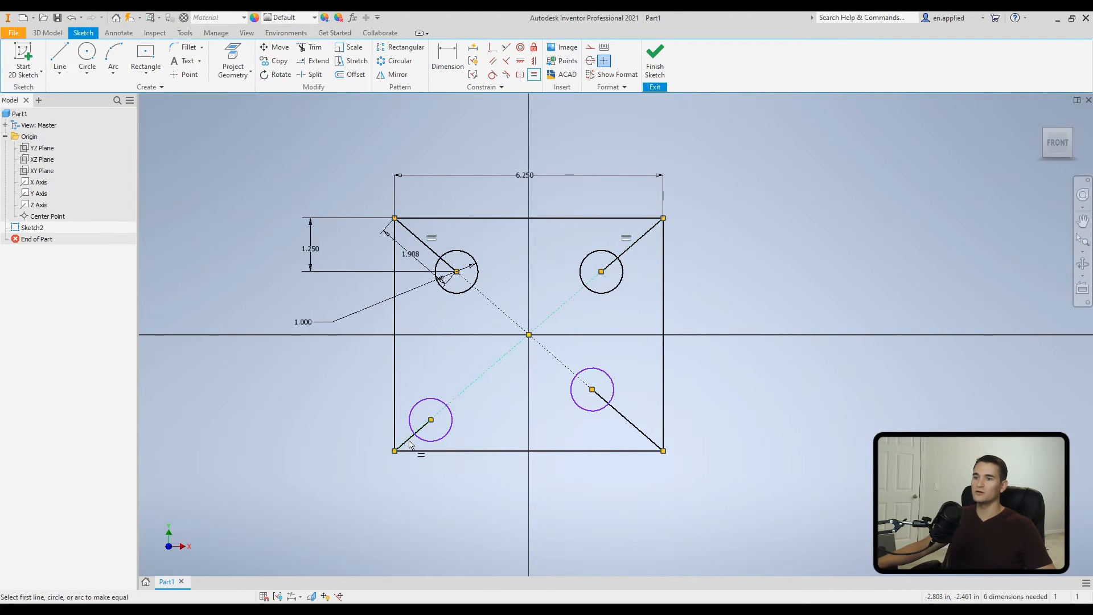
# - Make the short diagonal lines at the lower-left and lower-right corners equal in length to the upper-left one
pyautogui.moveTo(429, 462)
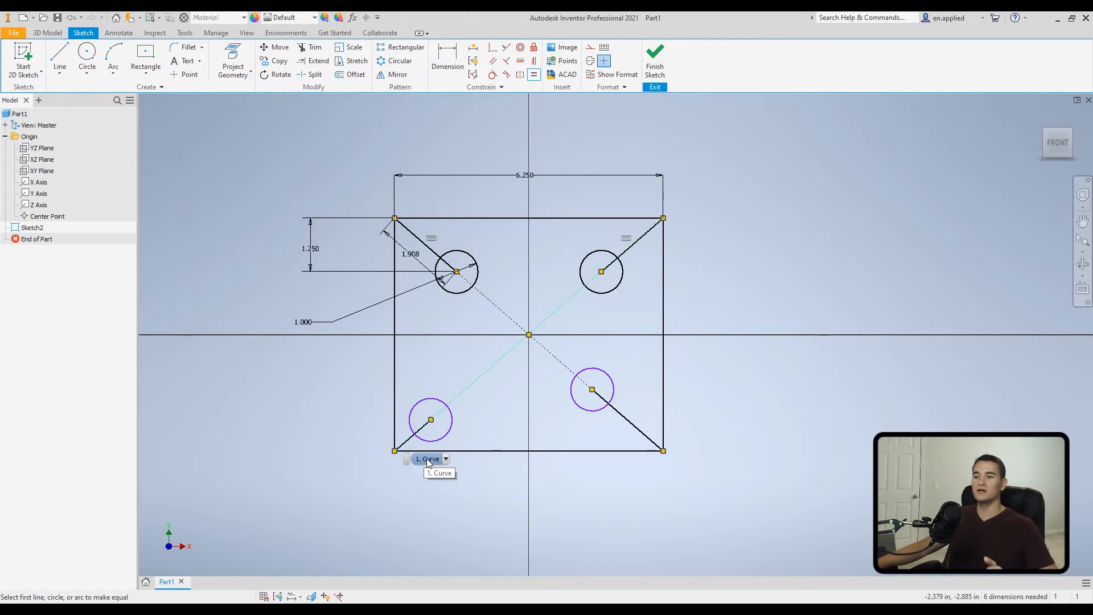
pyautogui.click(446, 460)
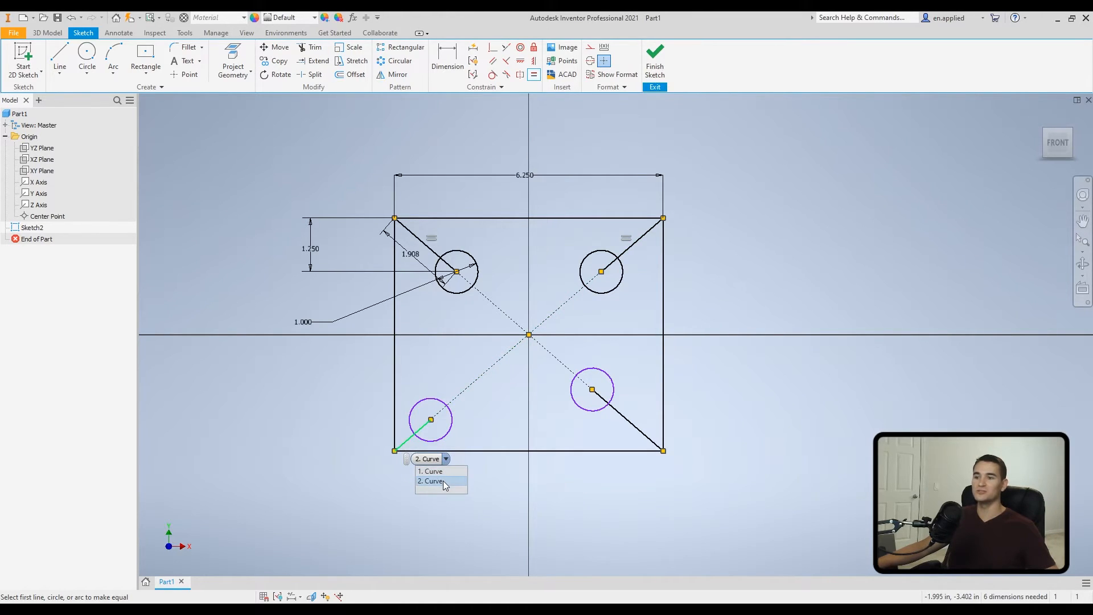
pyautogui.click(443, 481)
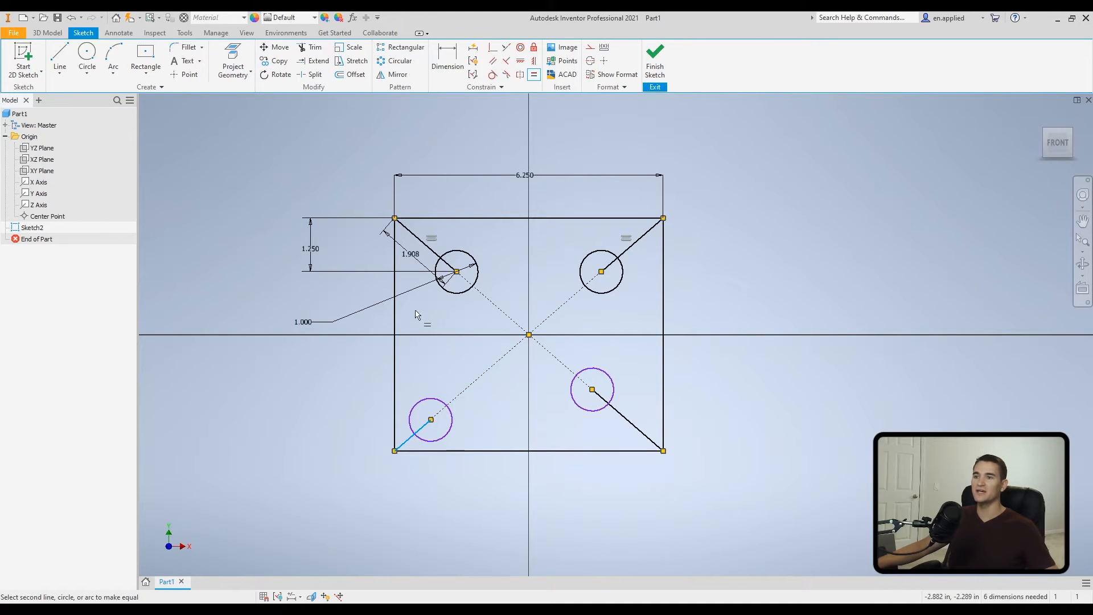
pyautogui.click(426, 246)
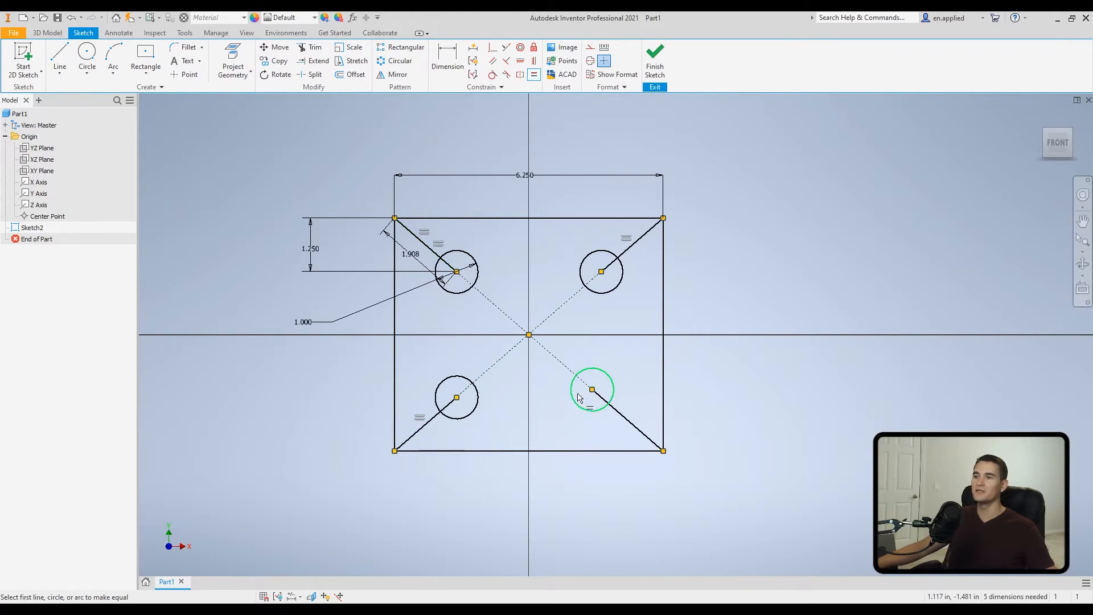
pyautogui.click(428, 246)
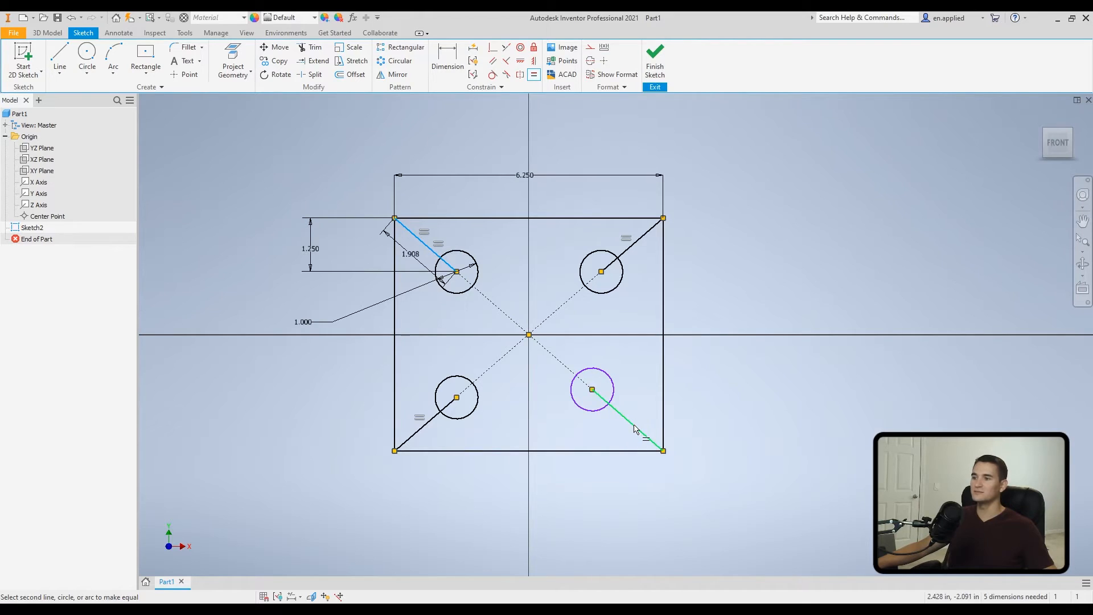
pyautogui.click(636, 428)
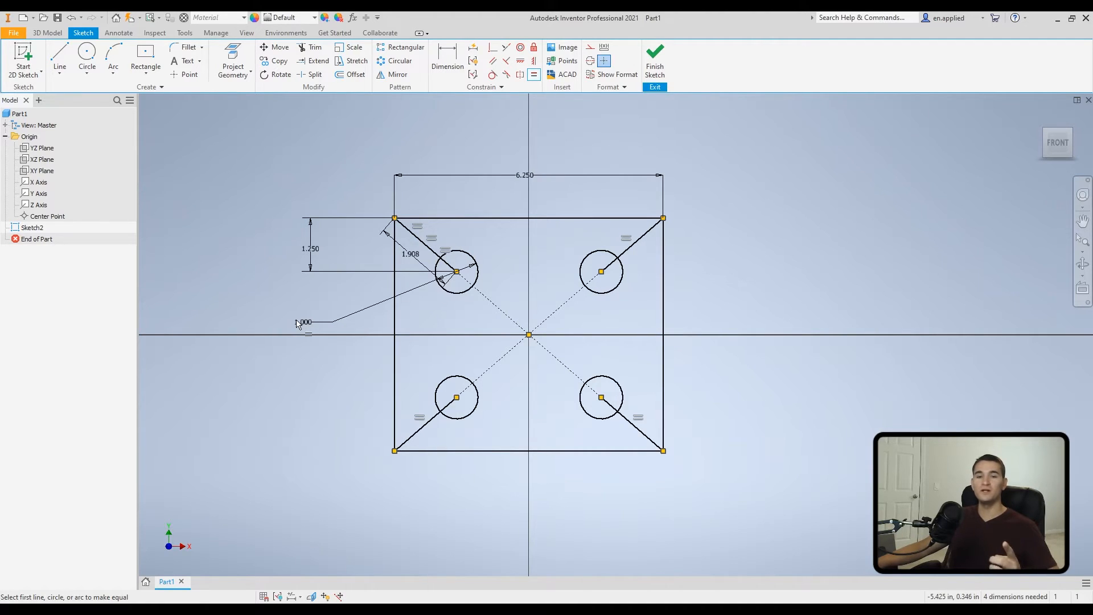
# - Set the upper-left circle's diameter to 1.25 in
pyautogui.rightClick(272, 297)
pyautogui.click(312, 297)
pyautogui.doubleClick(307, 323)
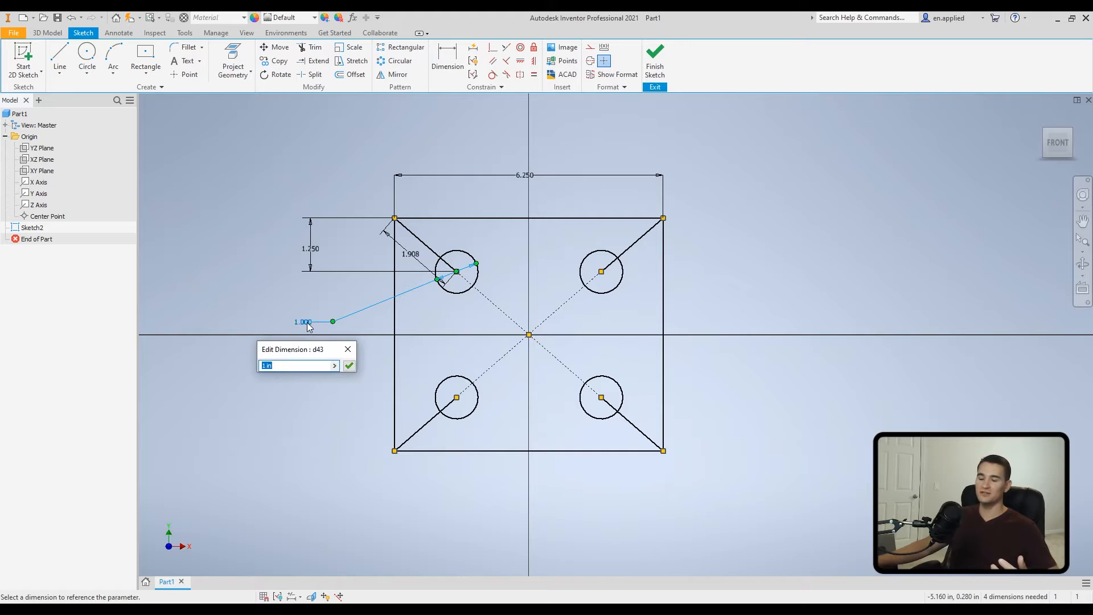
pyautogui.write('1.2')
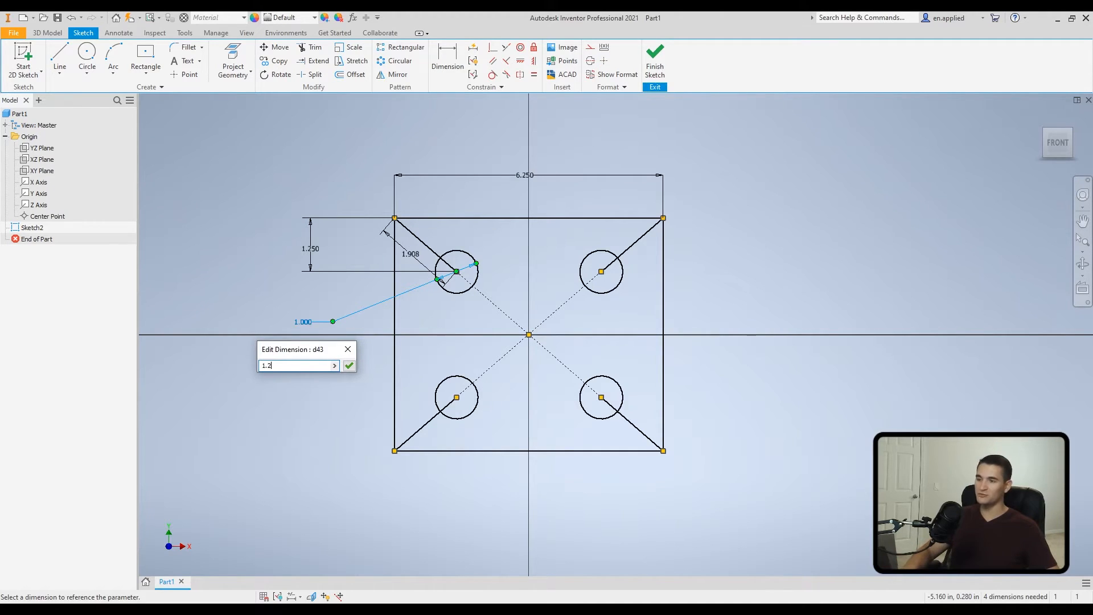
pyautogui.write('5')
pyautogui.press('Return')
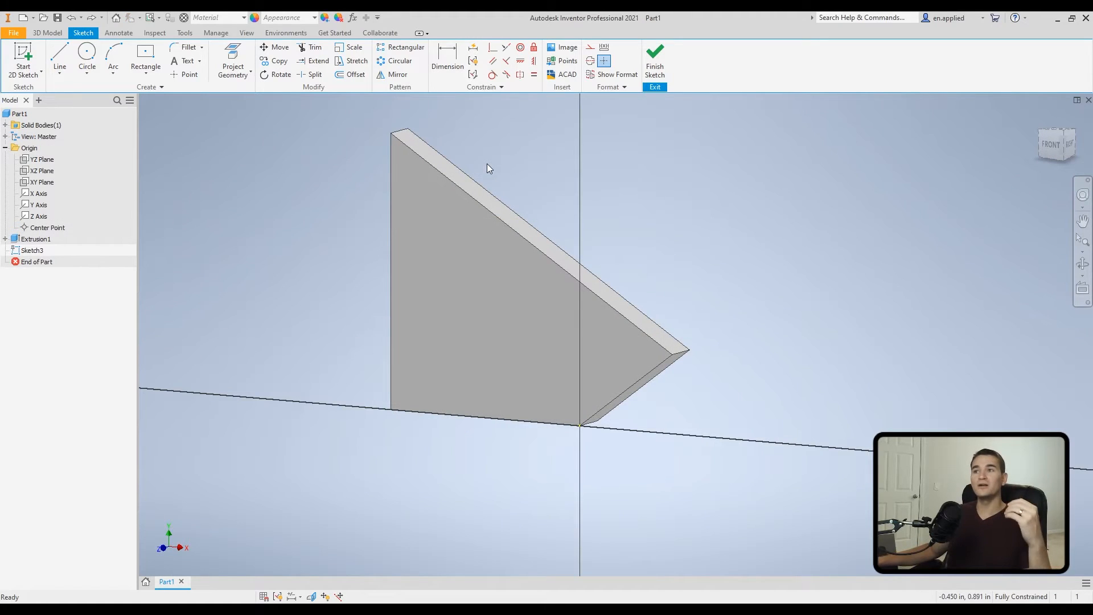
pyautogui.click(493, 88)
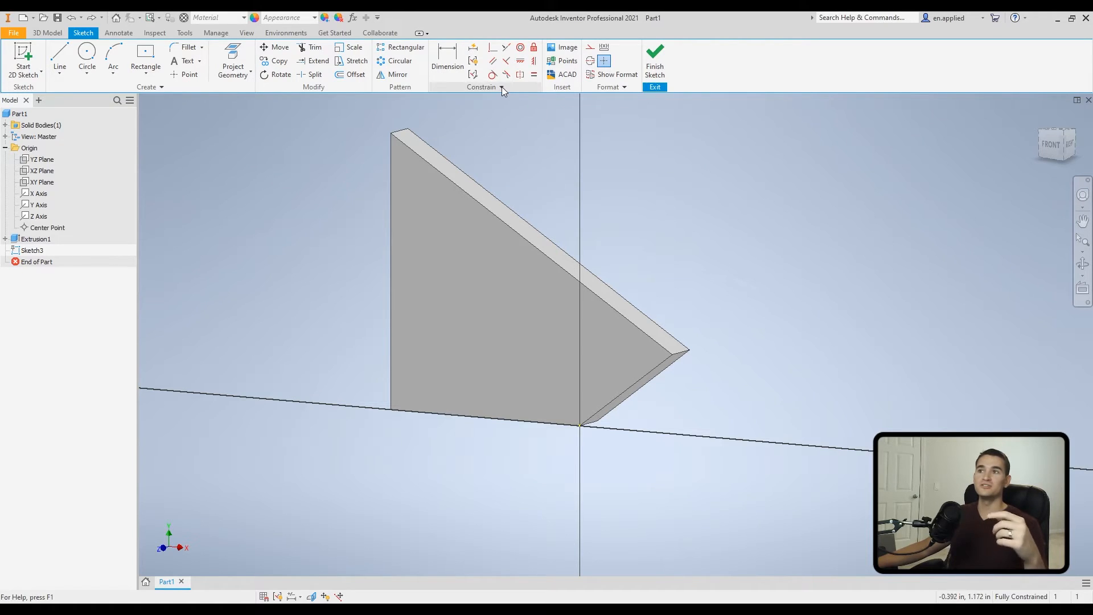
pyautogui.click(503, 87)
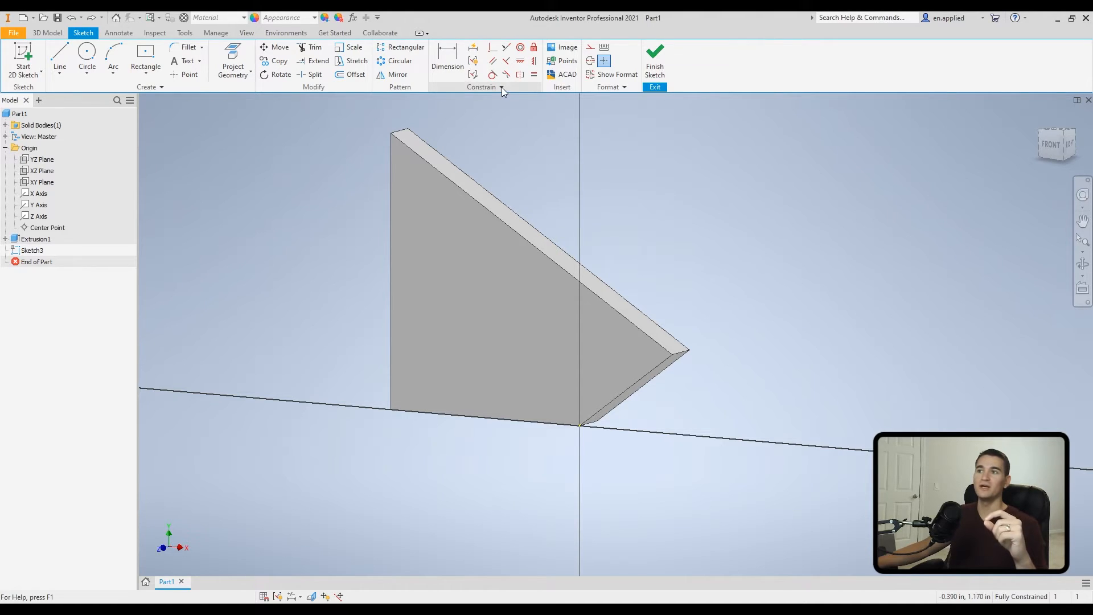
# - Try relocating the sketch coordinate system's origin to the plate's upper-left vertex, and undo the relocation
pyautogui.click(500, 87)
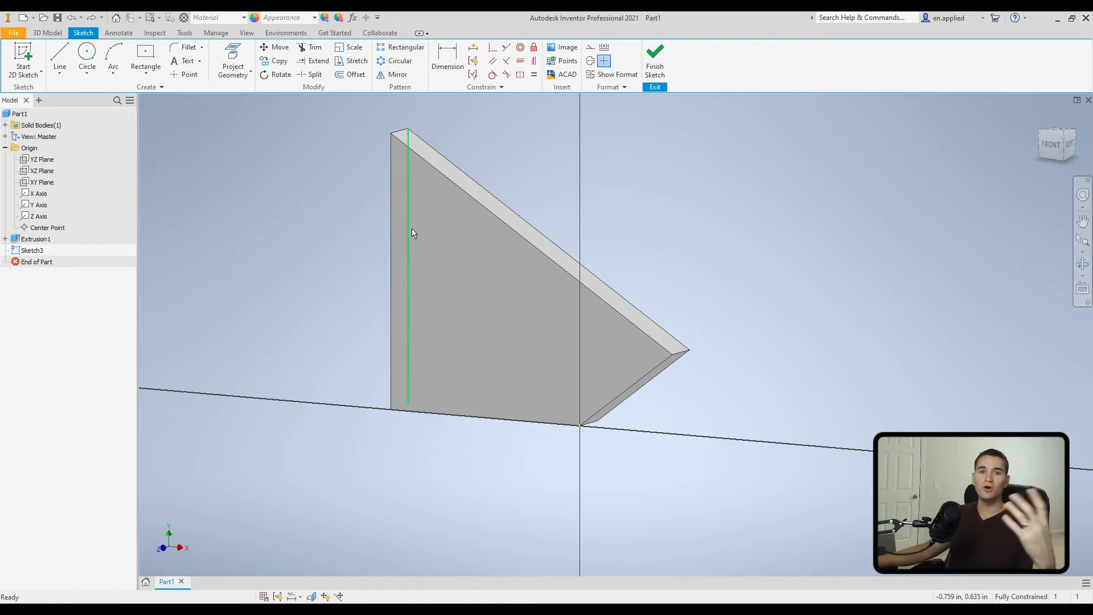
pyautogui.click(502, 87)
pyautogui.click(490, 101)
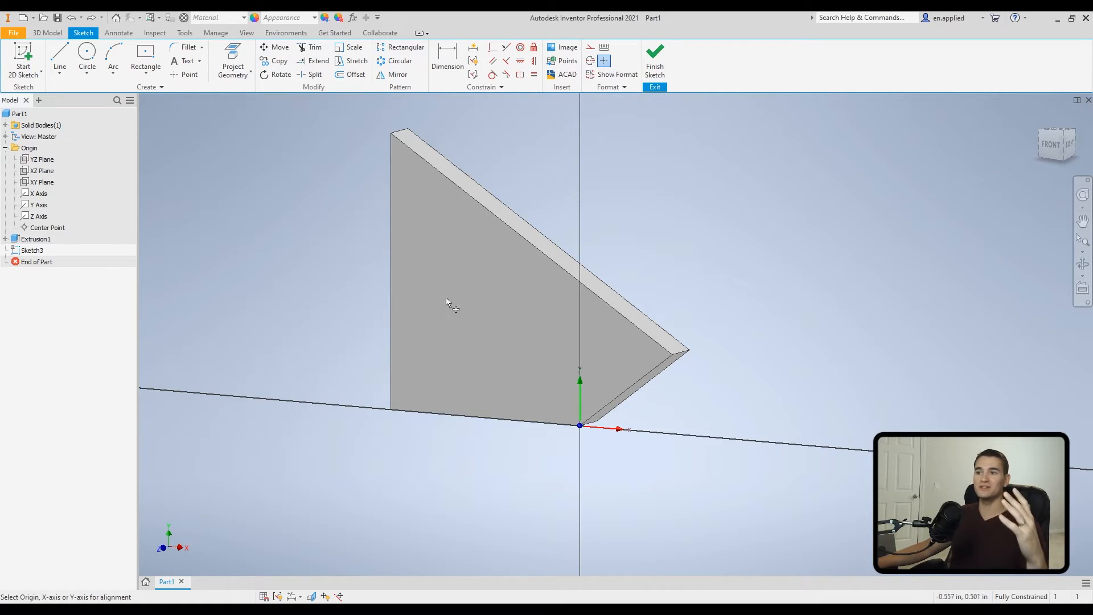
pyautogui.click(1052, 146)
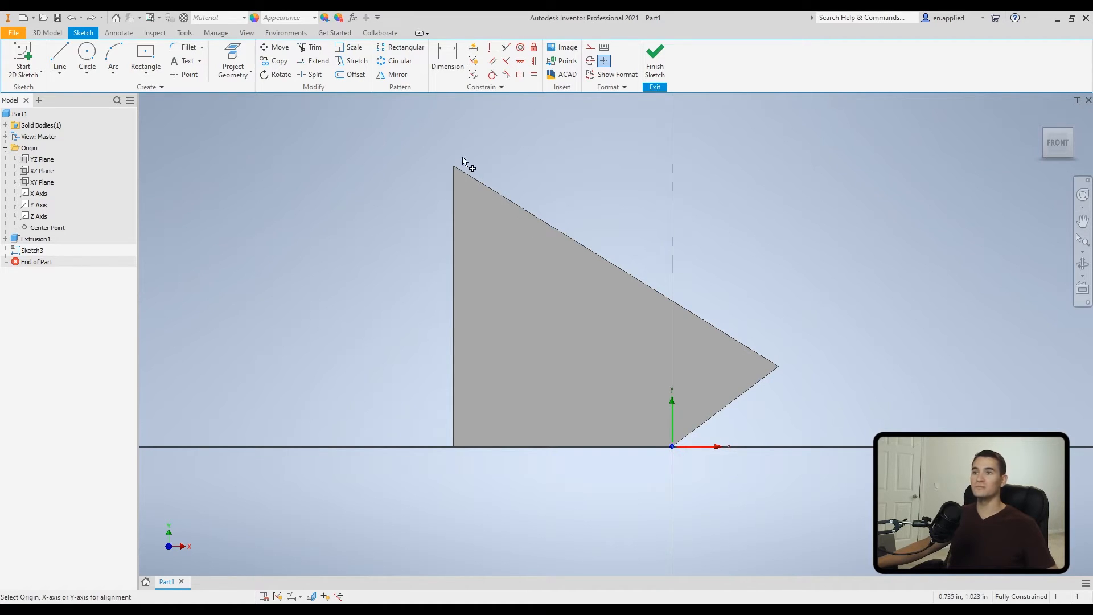
pyautogui.click(672, 448)
pyautogui.click(672, 447)
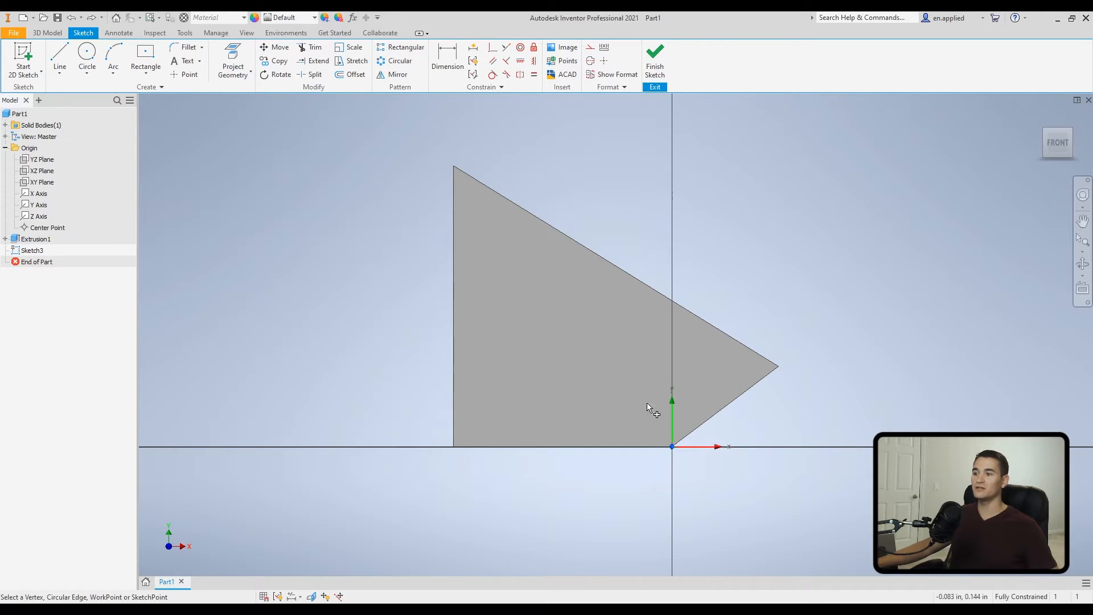
pyautogui.click(455, 167)
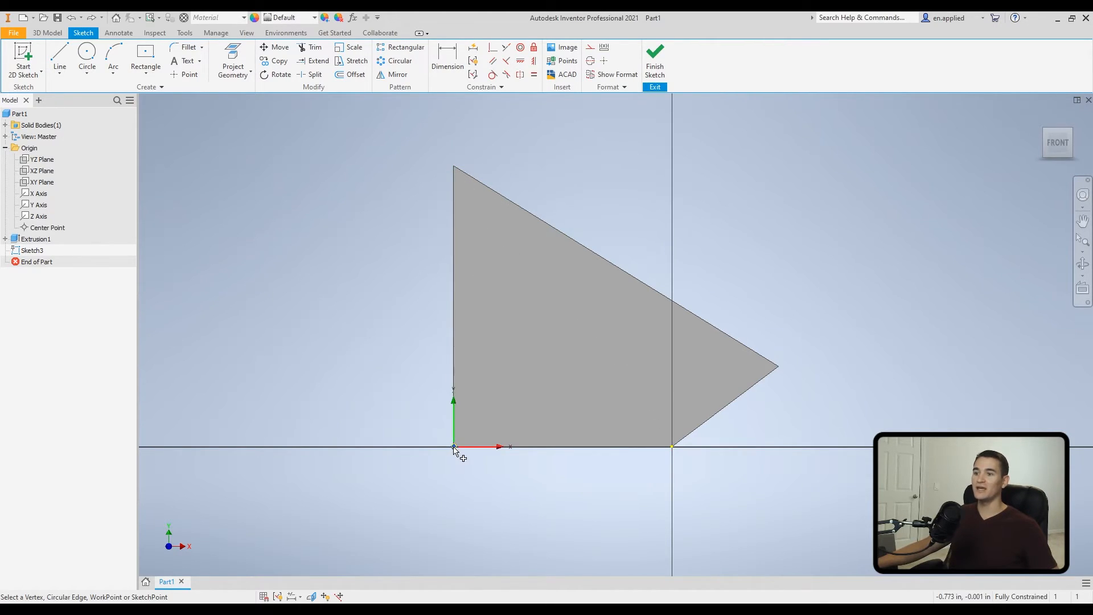
pyautogui.click(454, 166)
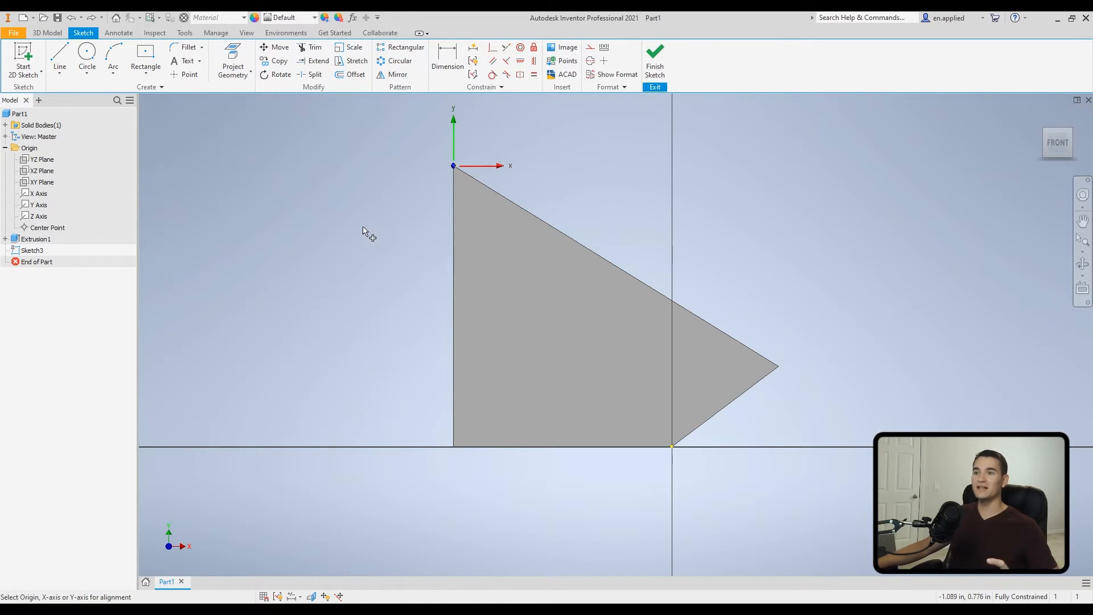
pyautogui.rightClick(358, 223)
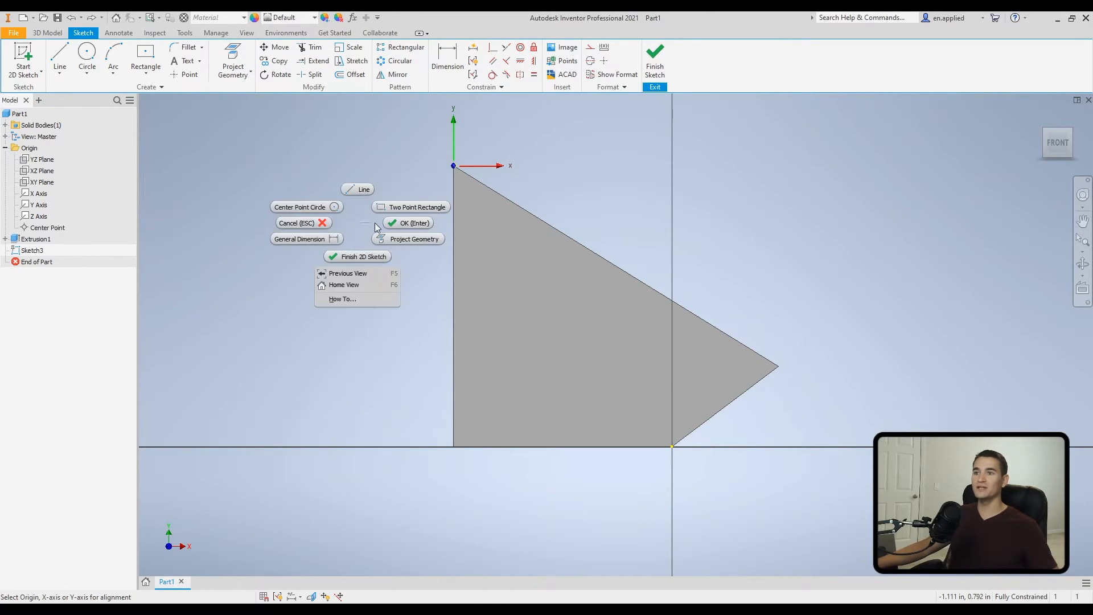
pyautogui.click(410, 225)
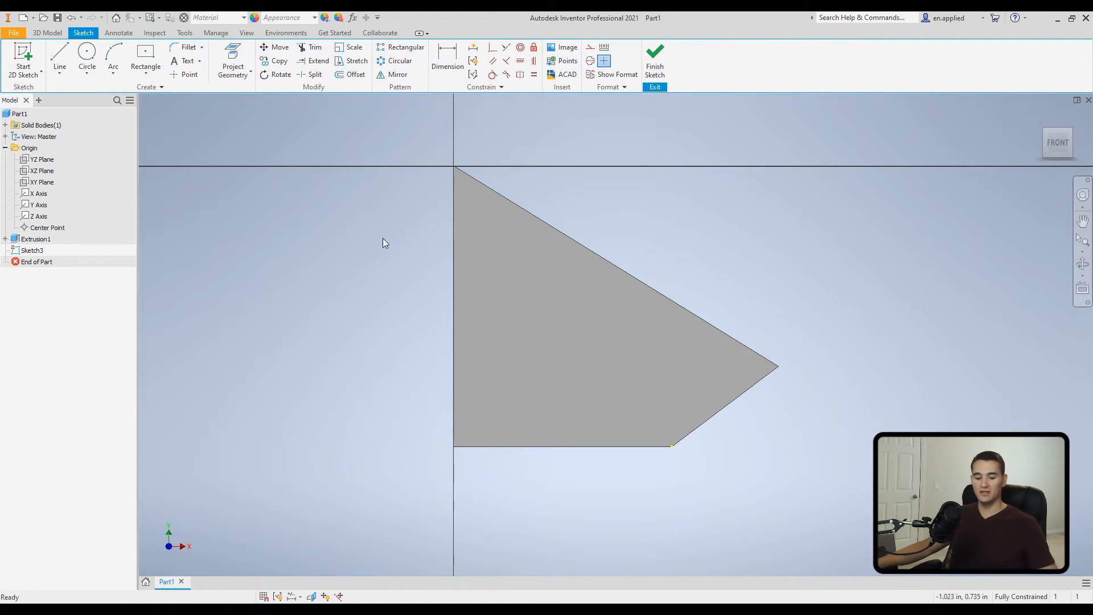
pyautogui.hotkey('ctrl', 'z')
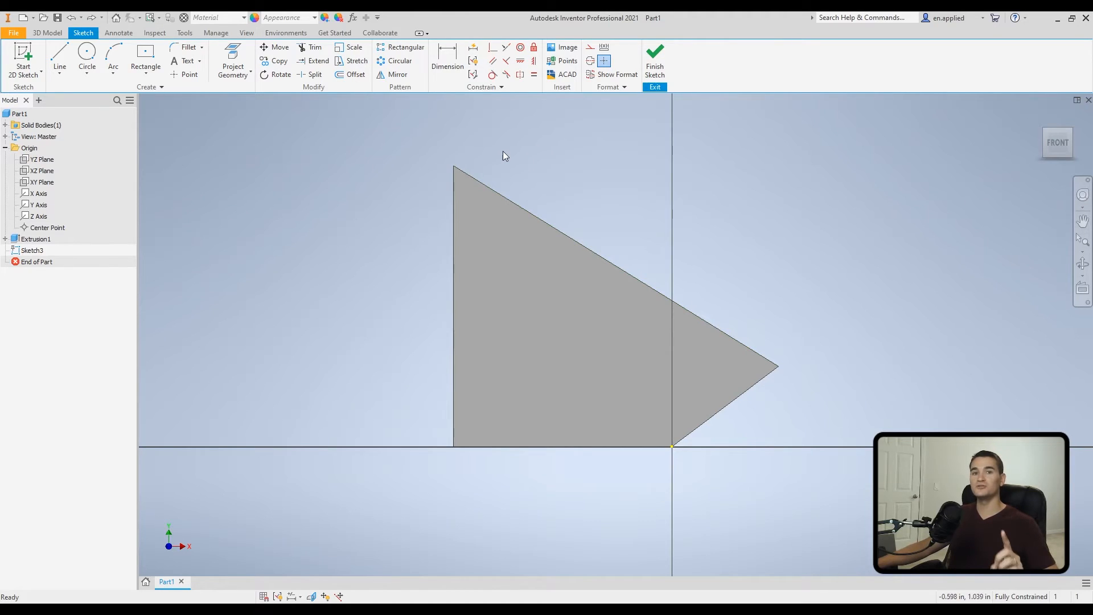
# - Edit the sketch coordinate system so that its X axis aligns with the short diagonal edge at the lower right of the face
pyautogui.click(493, 89)
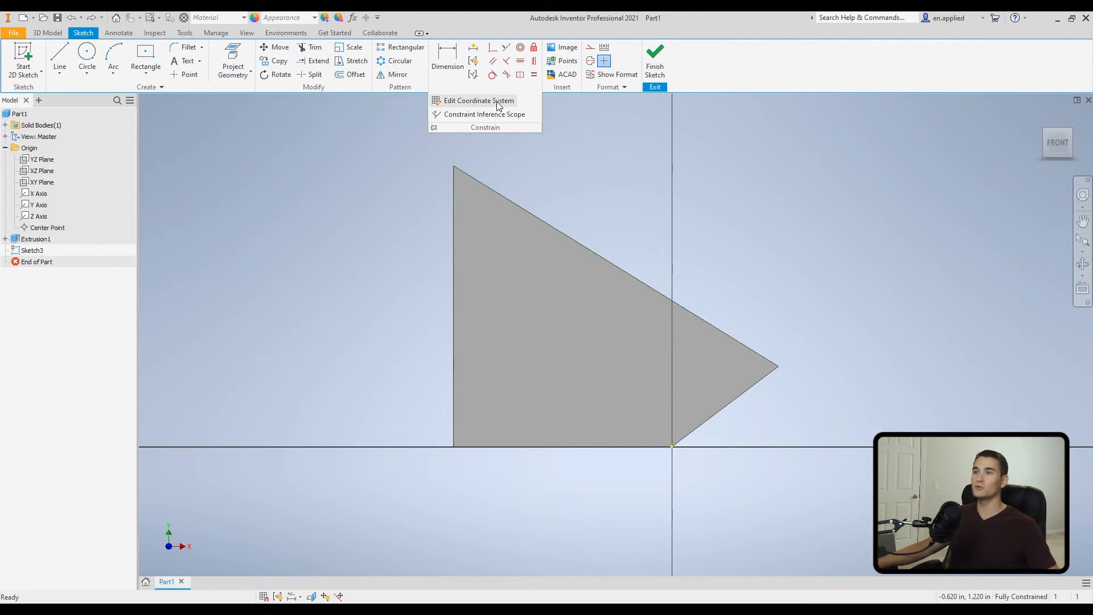
pyautogui.click(496, 103)
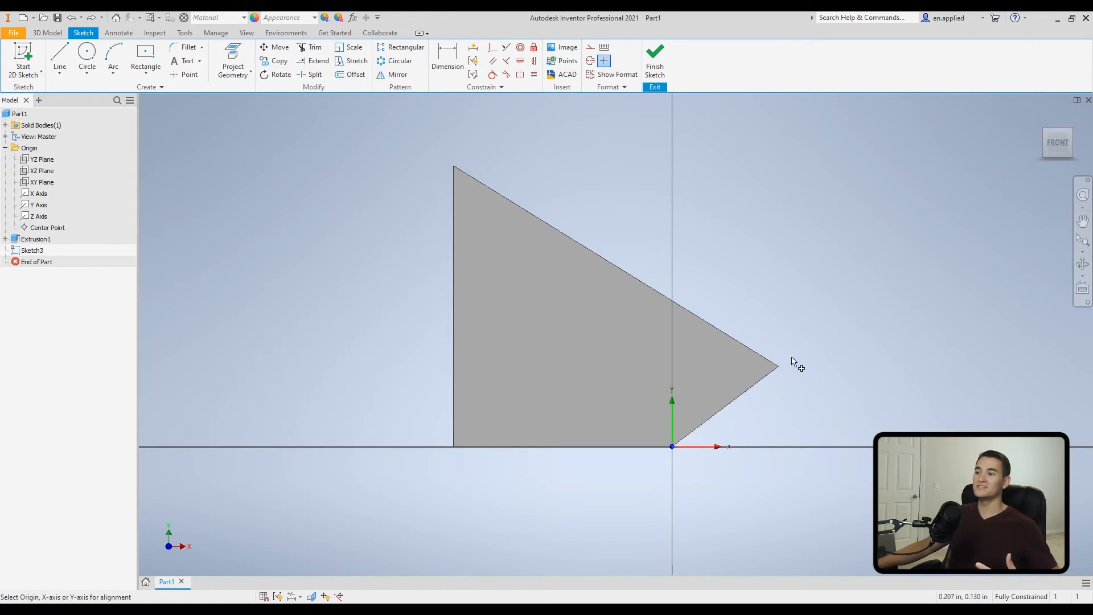
pyautogui.click(717, 448)
pyautogui.click(732, 409)
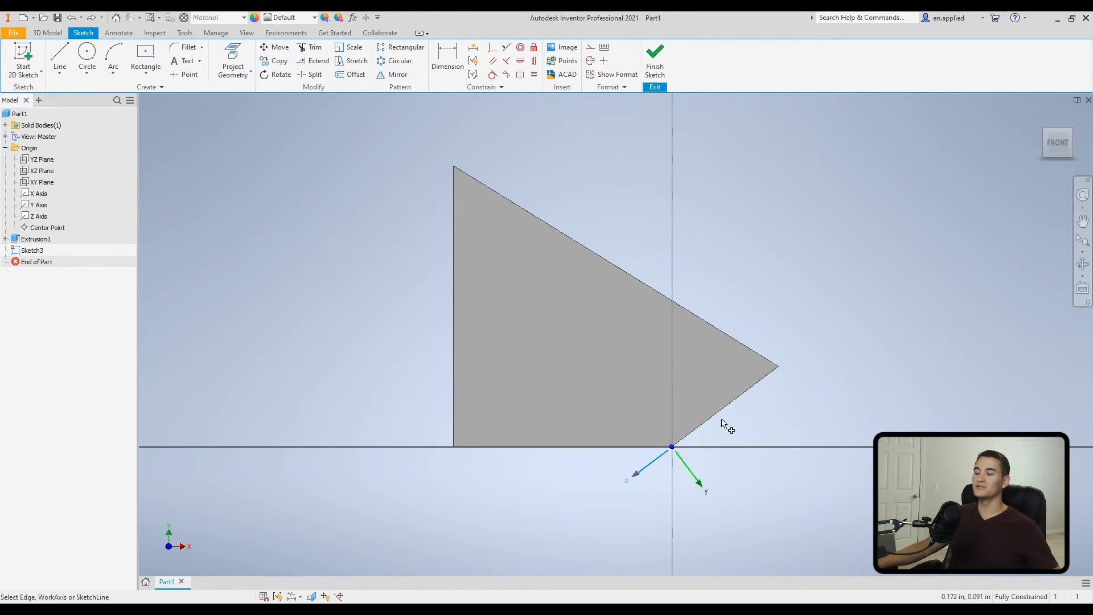
pyautogui.click(727, 408)
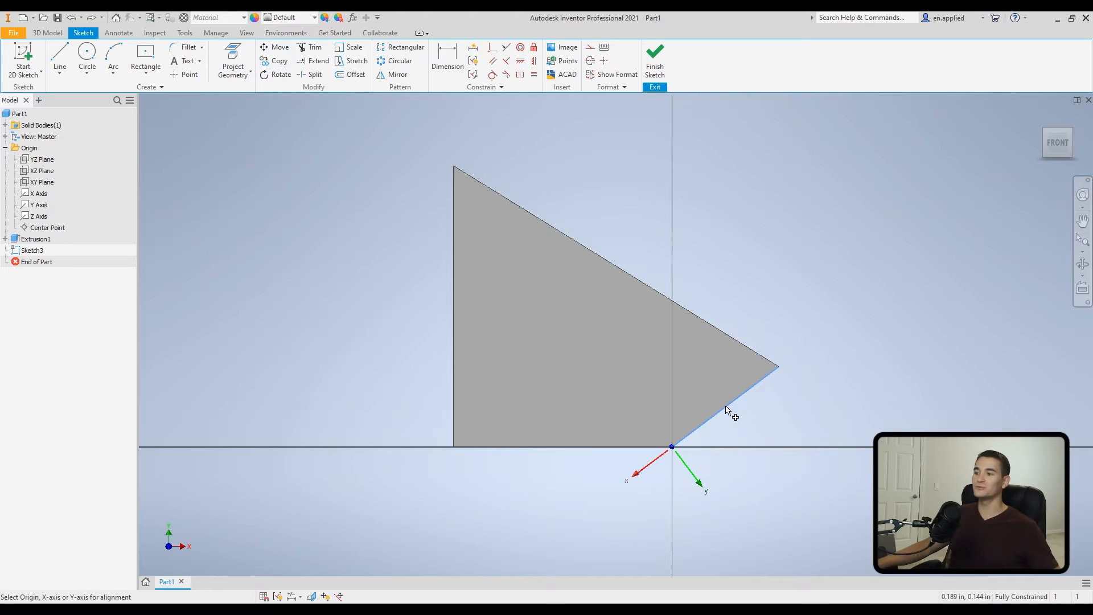
pyautogui.rightClick(792, 405)
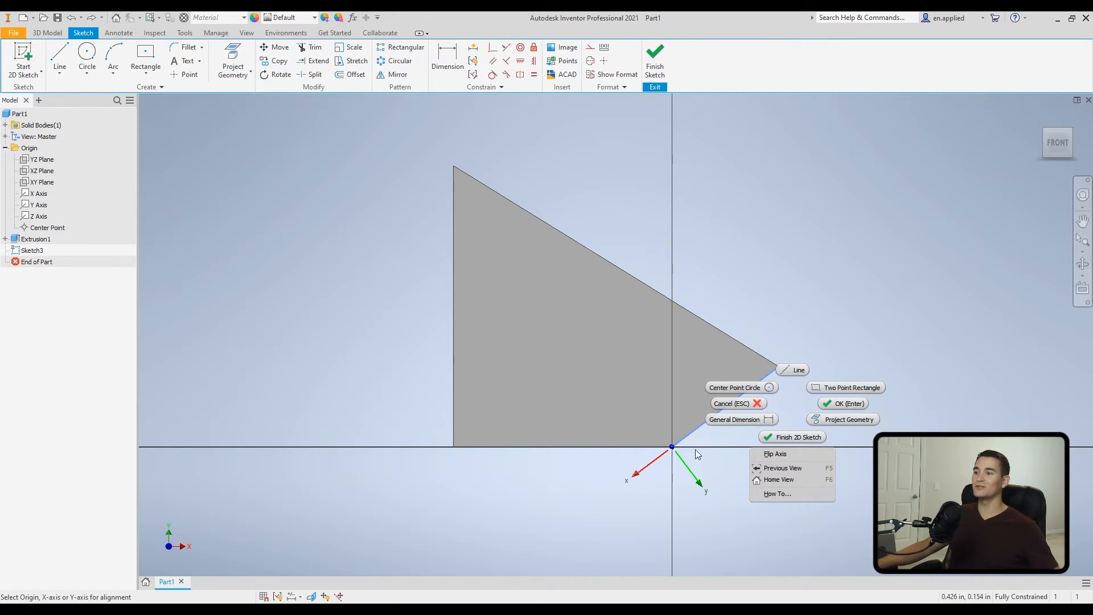
pyautogui.click(842, 403)
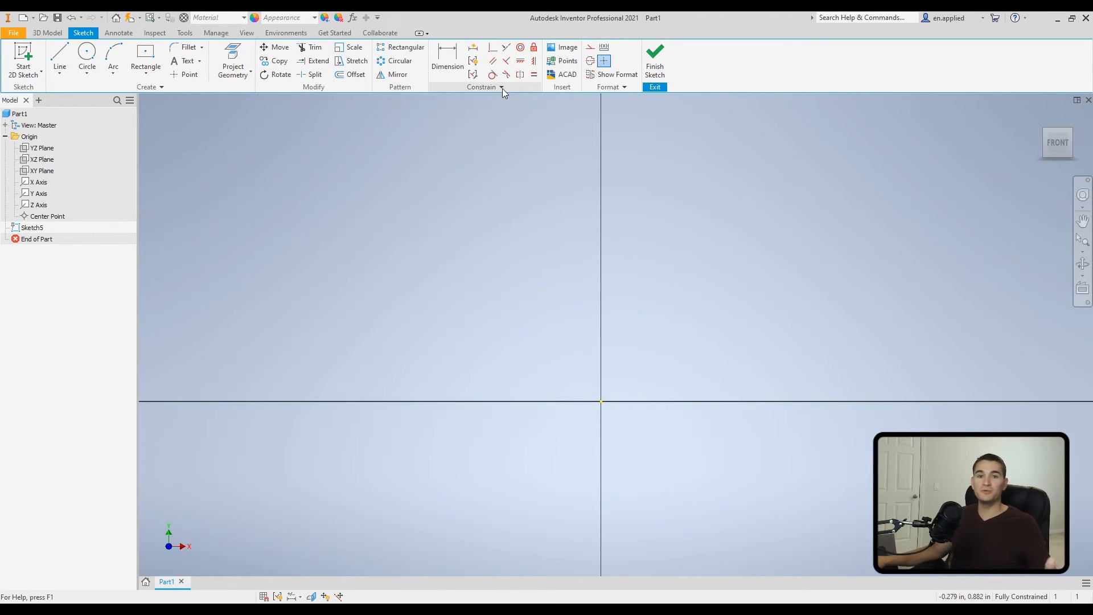
# - Confirm Geometry in current command as the constraint inference scope of the empty sketch
pyautogui.click(502, 87)
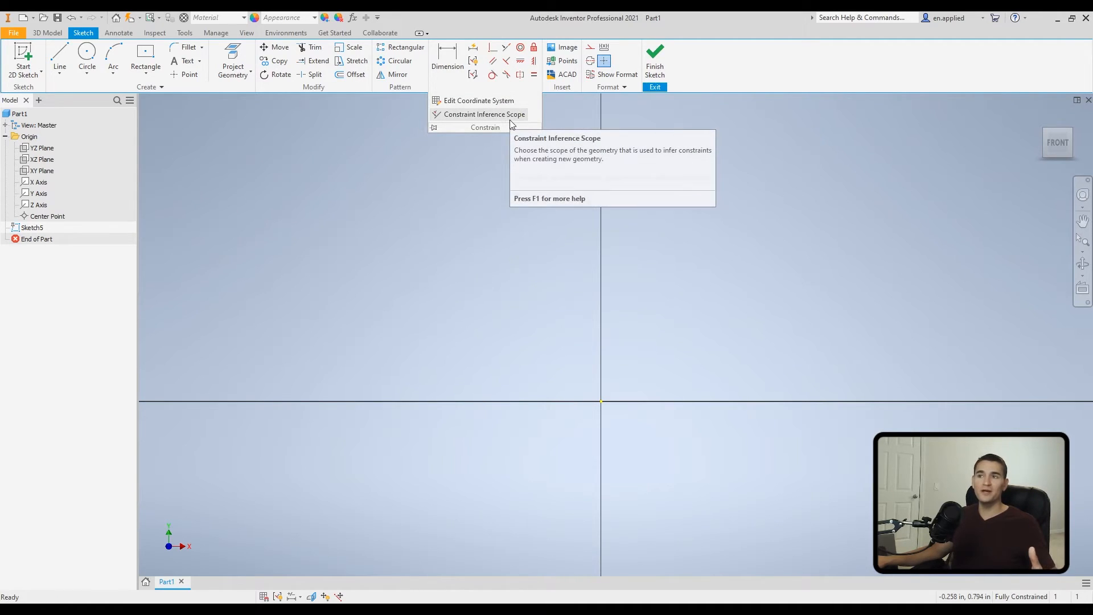
pyautogui.click(510, 116)
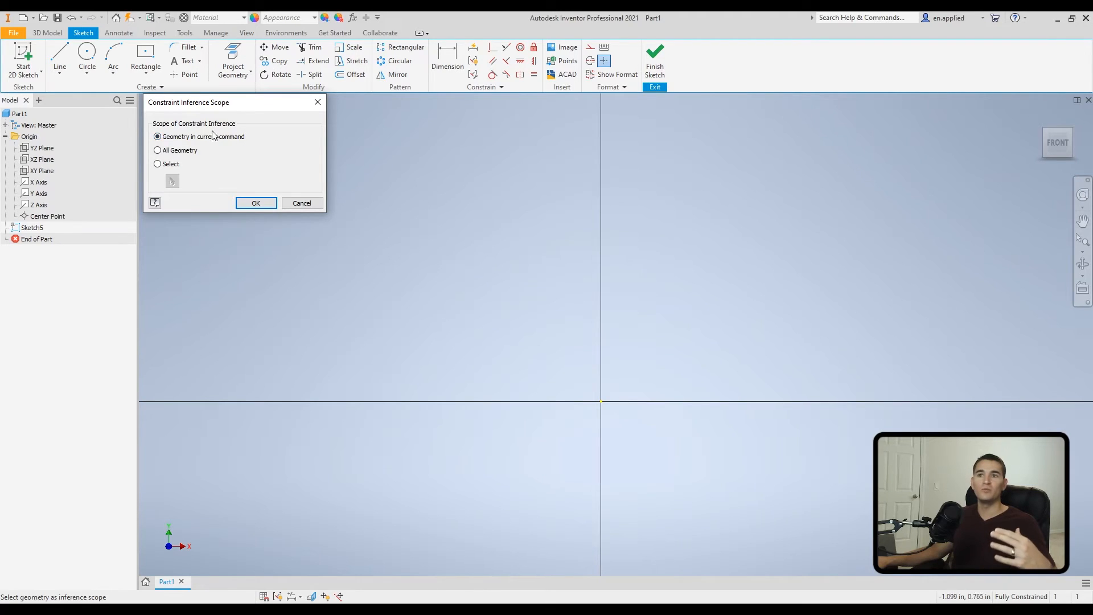
pyautogui.click(252, 202)
# - Sketch a single diagonal line sloping down to the right at about 40 degrees, above and left of the origin
pyautogui.click(68, 59)
pyautogui.click(258, 204)
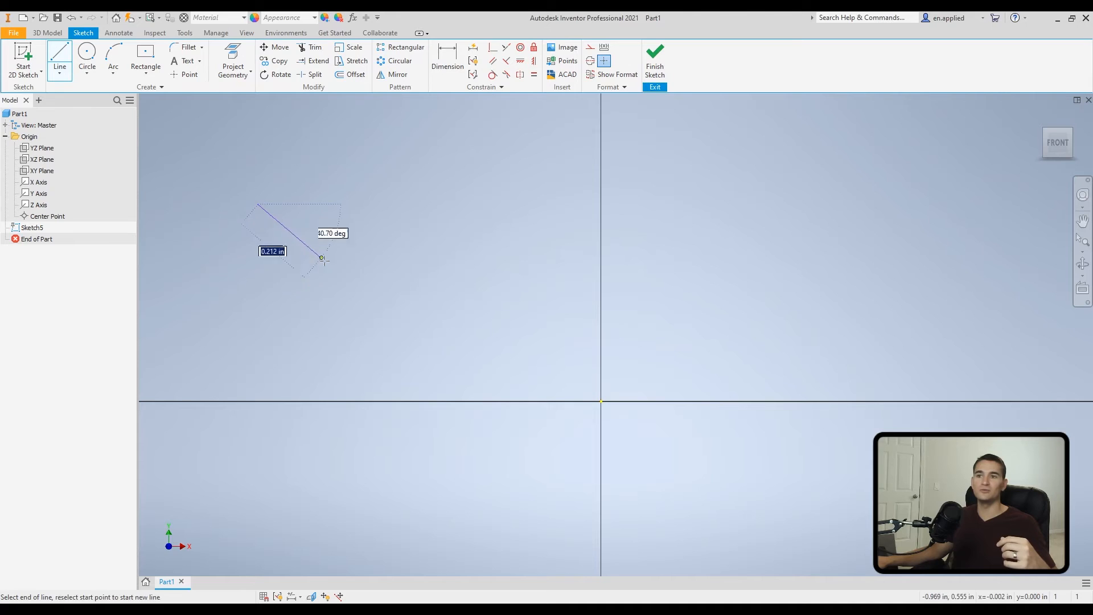
pyautogui.click(361, 292)
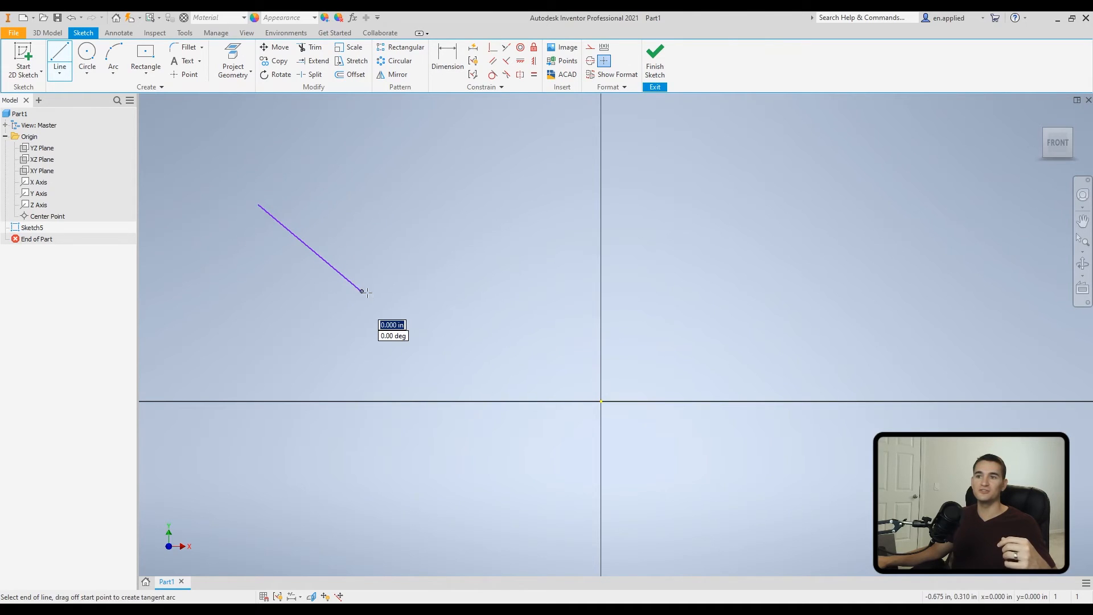
pyautogui.rightClick(403, 250)
pyautogui.click(445, 249)
# - Sketch a second diagonal line, about 0.38 in long at about 39 degrees, above and alongside the first one
pyautogui.click(60, 57)
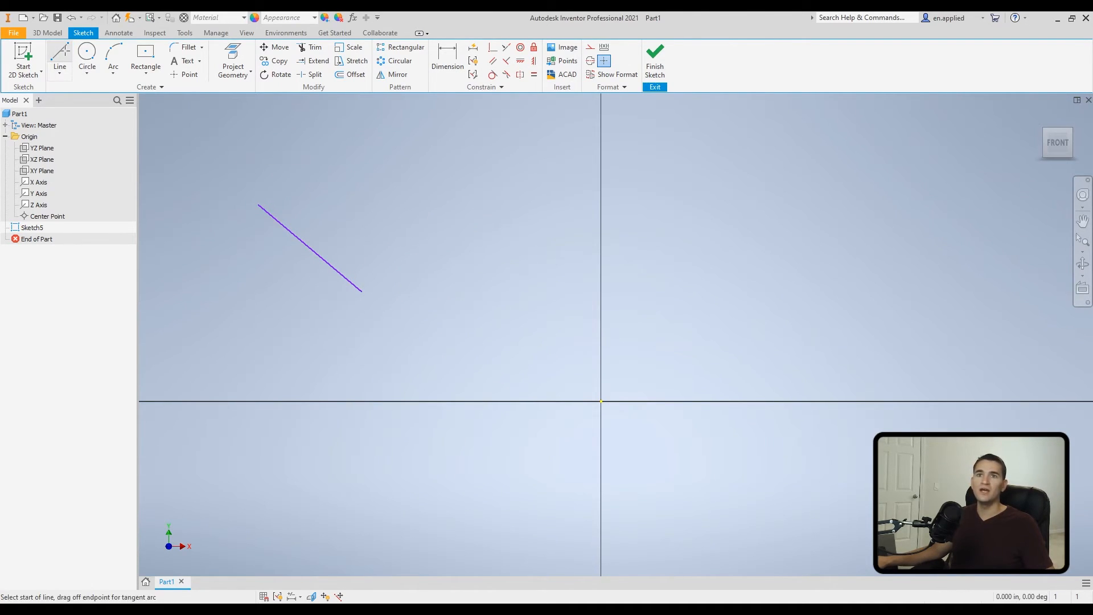
pyautogui.click(293, 163)
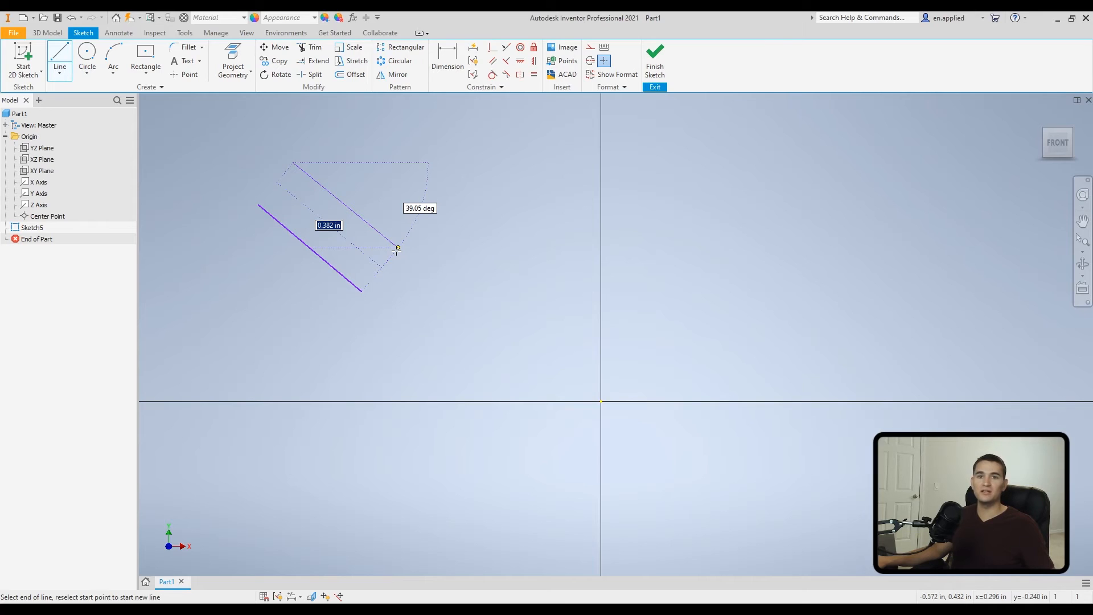
pyautogui.click(397, 248)
pyautogui.rightClick(457, 216)
pyautogui.click(490, 222)
# - Try moving the lower end of the first line to test for an inferred constraint, and undo the move
pyautogui.moveTo(363, 294); pyautogui.dragTo(330, 269)
pyautogui.hotkey('ctrl', 'z')
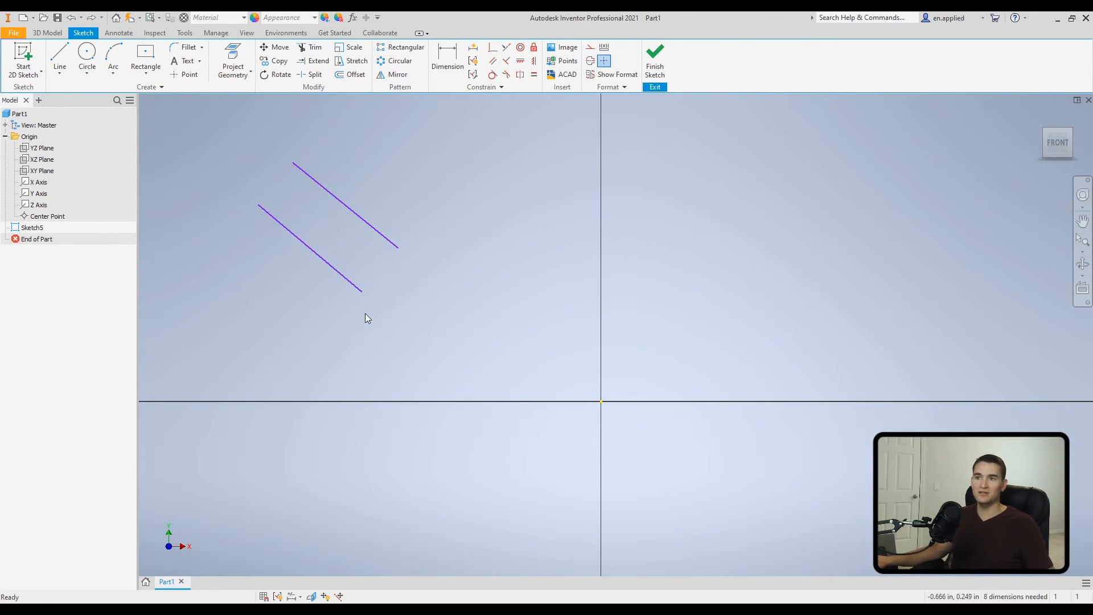
# - Set the constraint inference scope to All Geometry
pyautogui.click(510, 87)
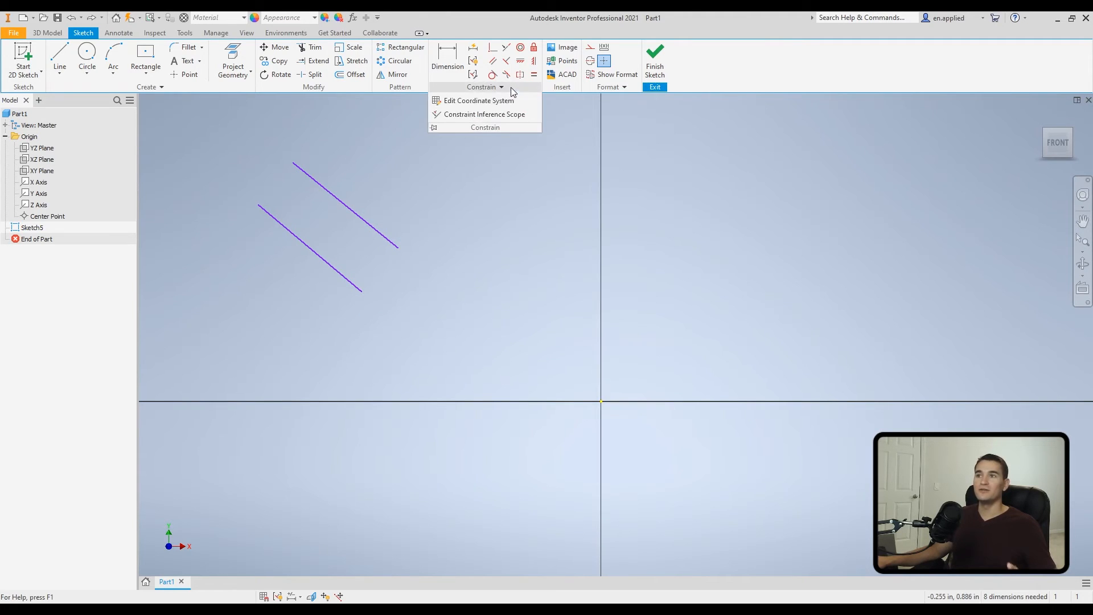
pyautogui.click(496, 116)
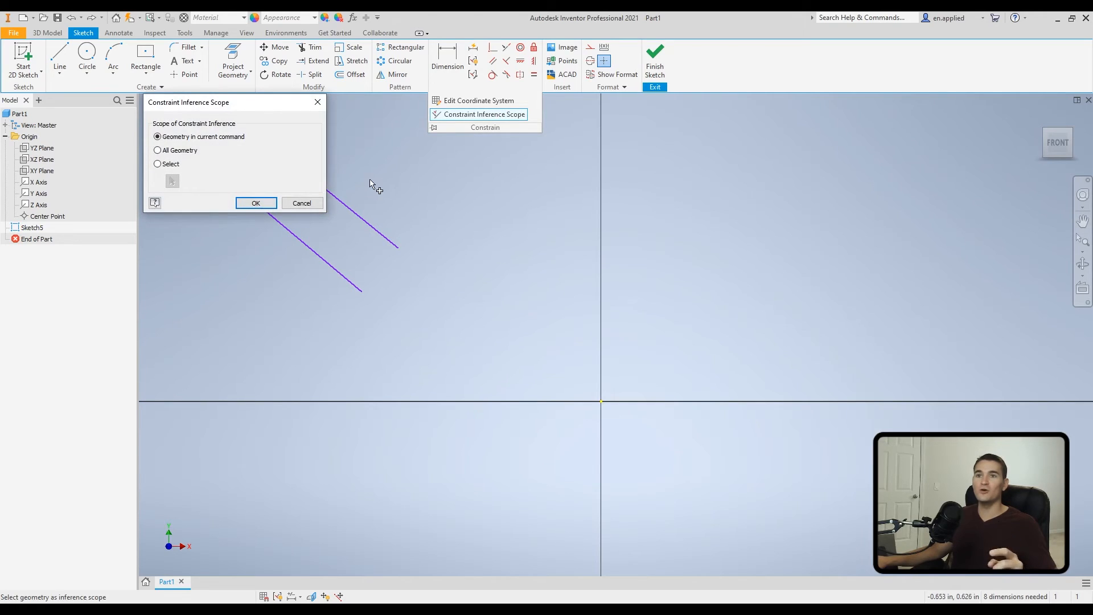
pyautogui.click(158, 151)
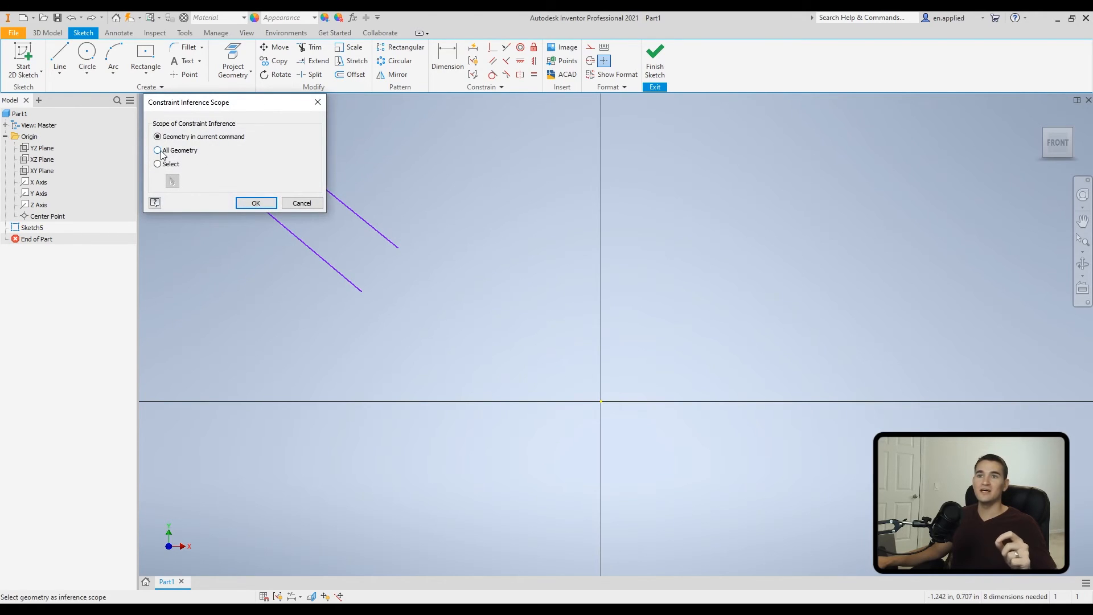
pyautogui.click(255, 204)
# - Sketch a third diagonal line about 0.38 in long above the other two, with an inferred parallel constraint to the middle line
pyautogui.click(60, 58)
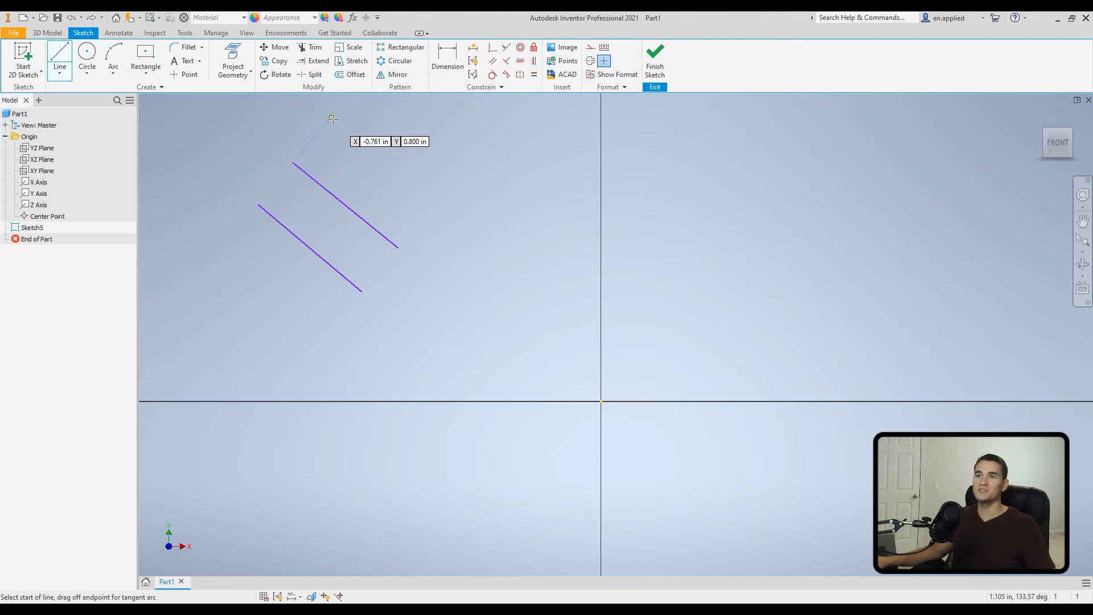
pyautogui.click(332, 118)
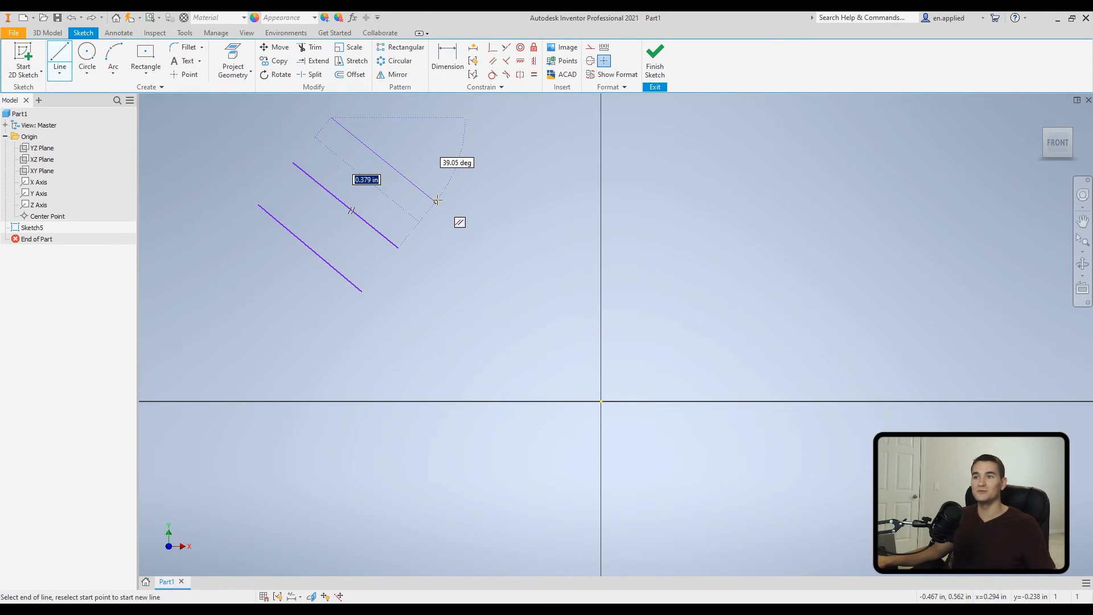
pyautogui.click(436, 200)
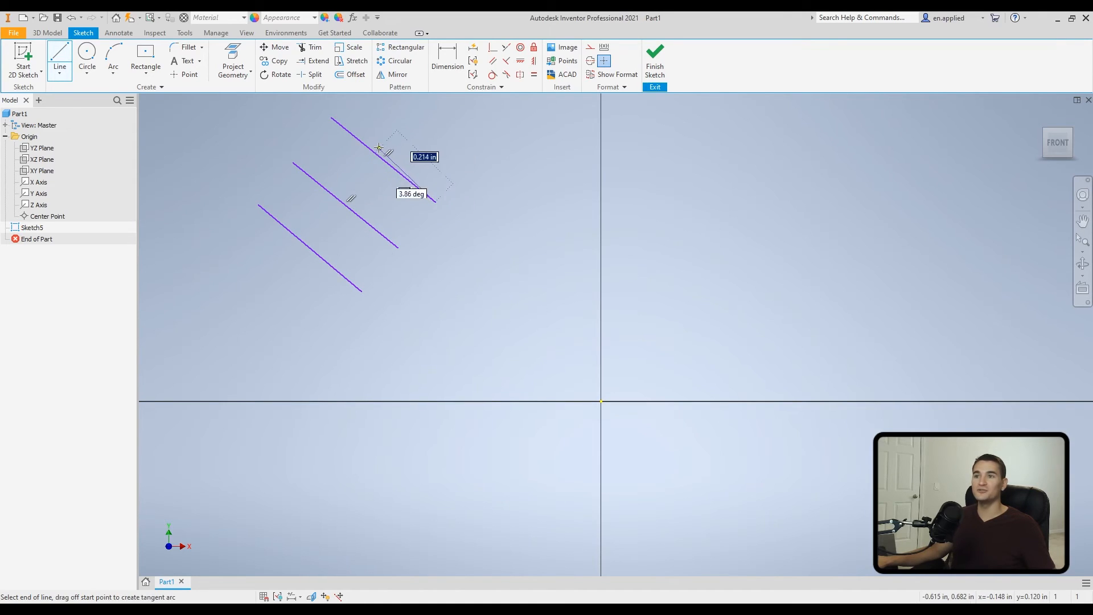
pyautogui.rightClick(475, 179)
pyautogui.click(503, 180)
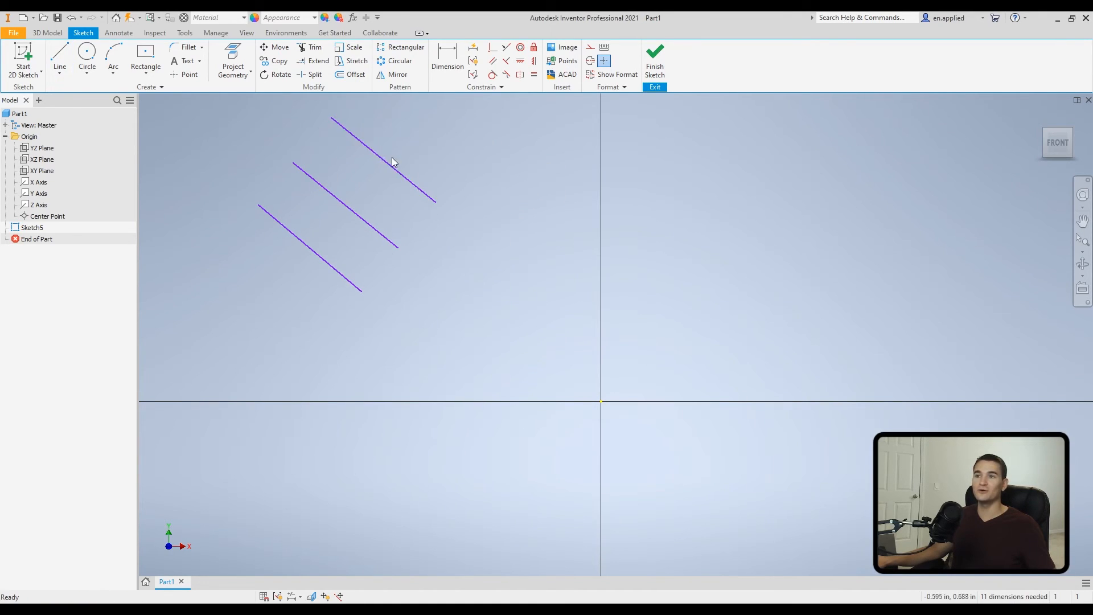
# - Show all sketch constraints and move the lower end of the middle line to test its parallel constraint
pyautogui.rightClick(459, 146)
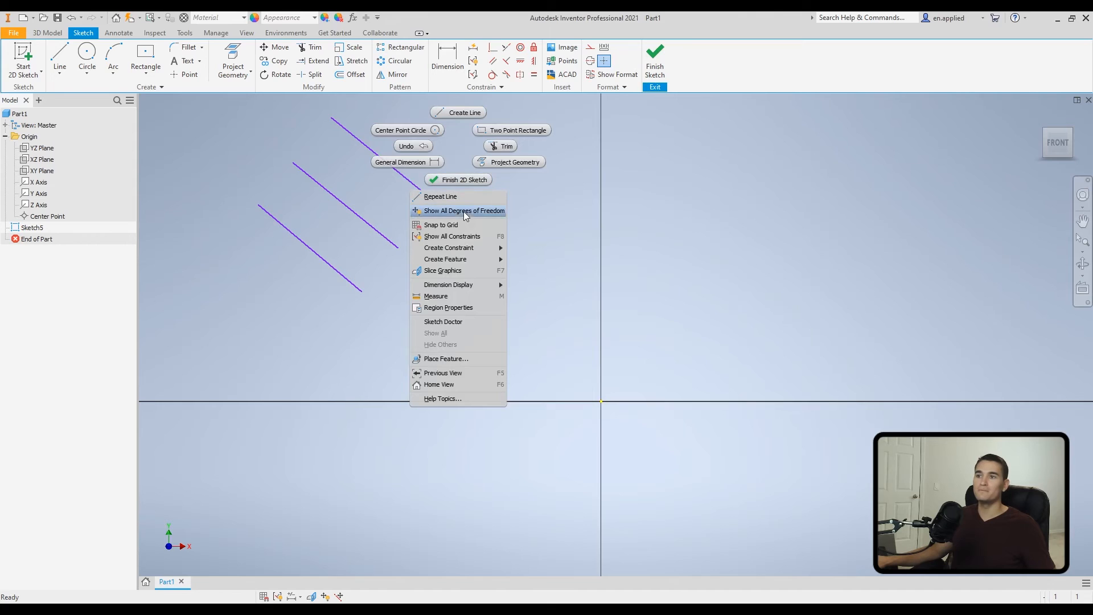
pyautogui.click(466, 236)
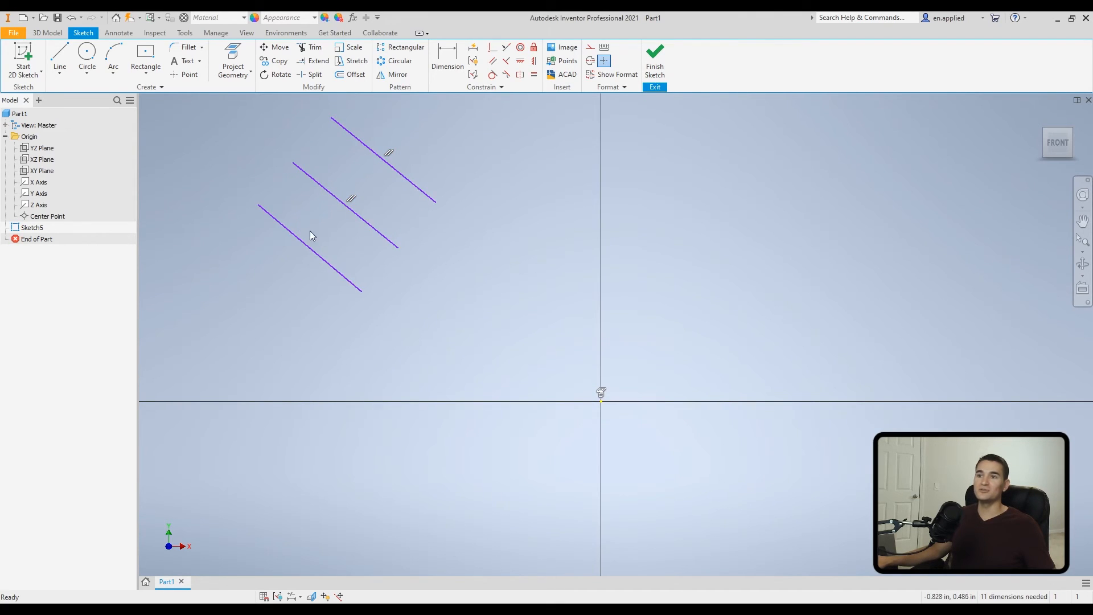
pyautogui.moveTo(401, 251)
pyautogui.mouseDown()
pyautogui.moveTo(416, 219)
pyautogui.moveTo(401, 228)
pyautogui.moveTo(434, 210)
pyautogui.moveTo(415, 218)
pyautogui.moveTo(439, 234)
pyautogui.mouseUp()
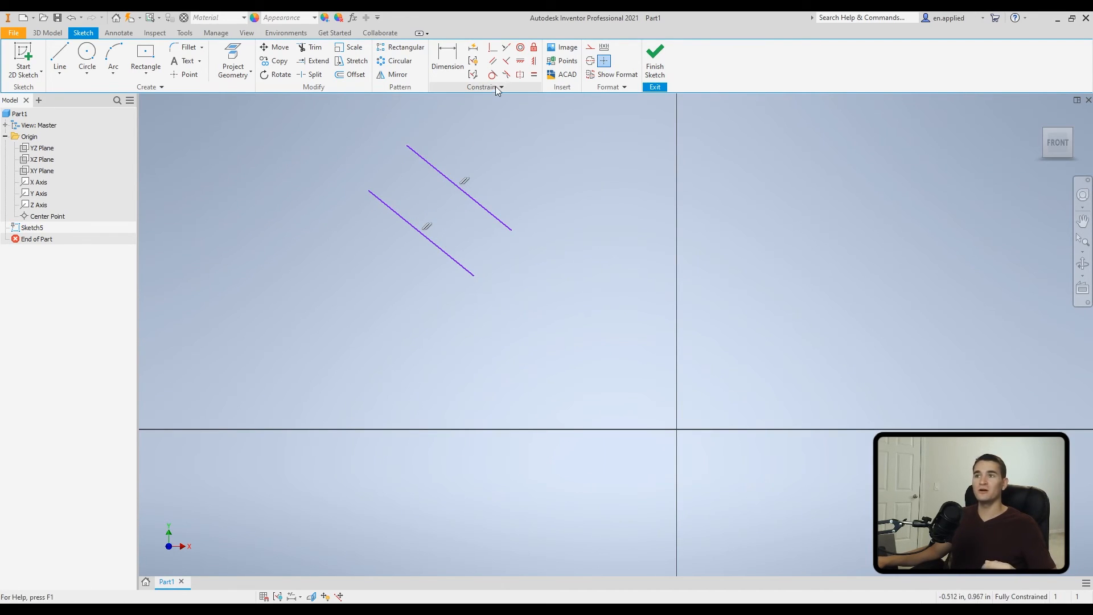
# - Examine the Select option in the constraint inference scope settings and cancel the dialog
pyautogui.click(499, 89)
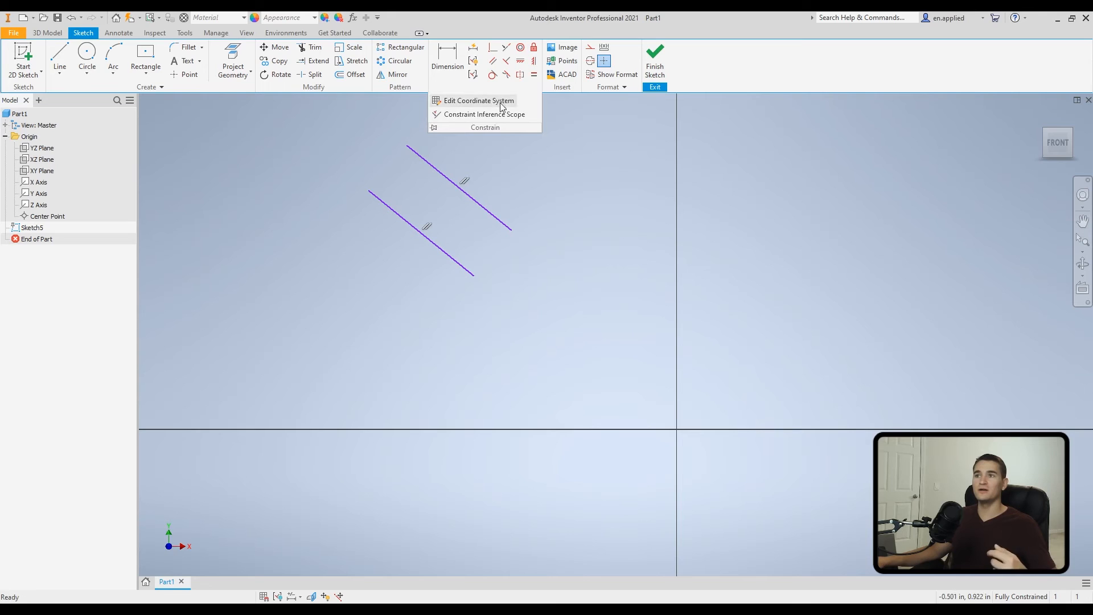
pyautogui.click(503, 115)
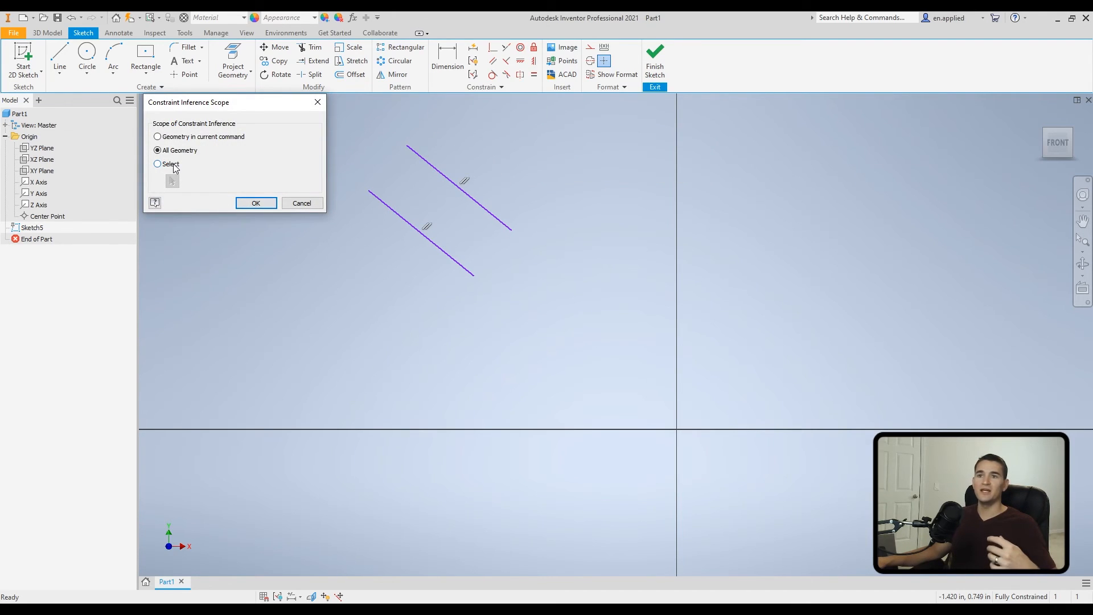
pyautogui.click(301, 204)
# - Sketch a short diagonal line about 0.22 in long, angled about 45.6 degrees, below the two parallel lines
pyautogui.click(59, 57)
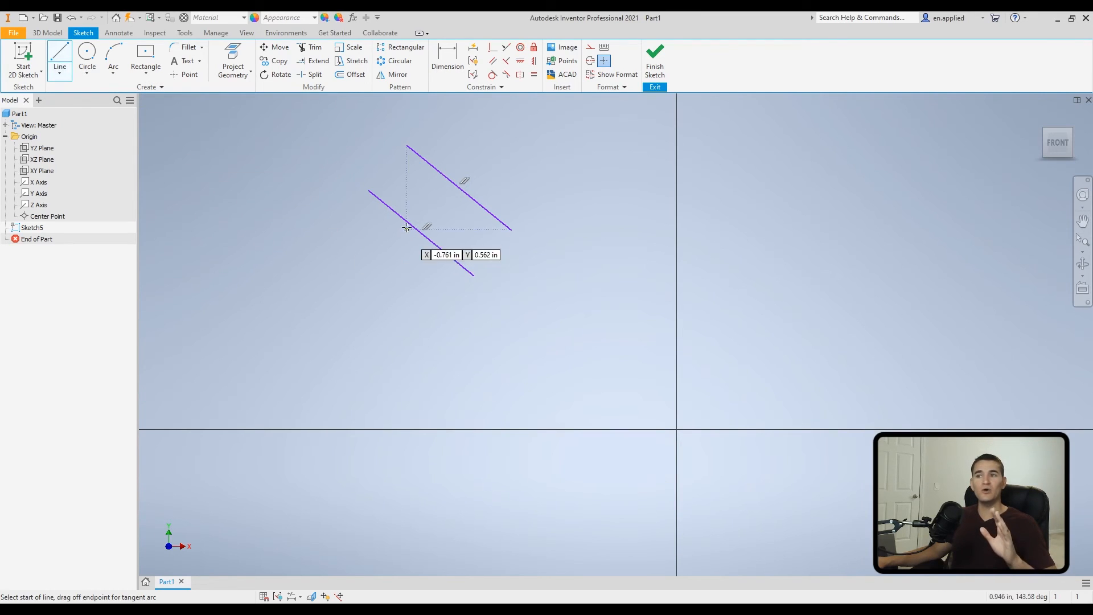
pyautogui.click(363, 240)
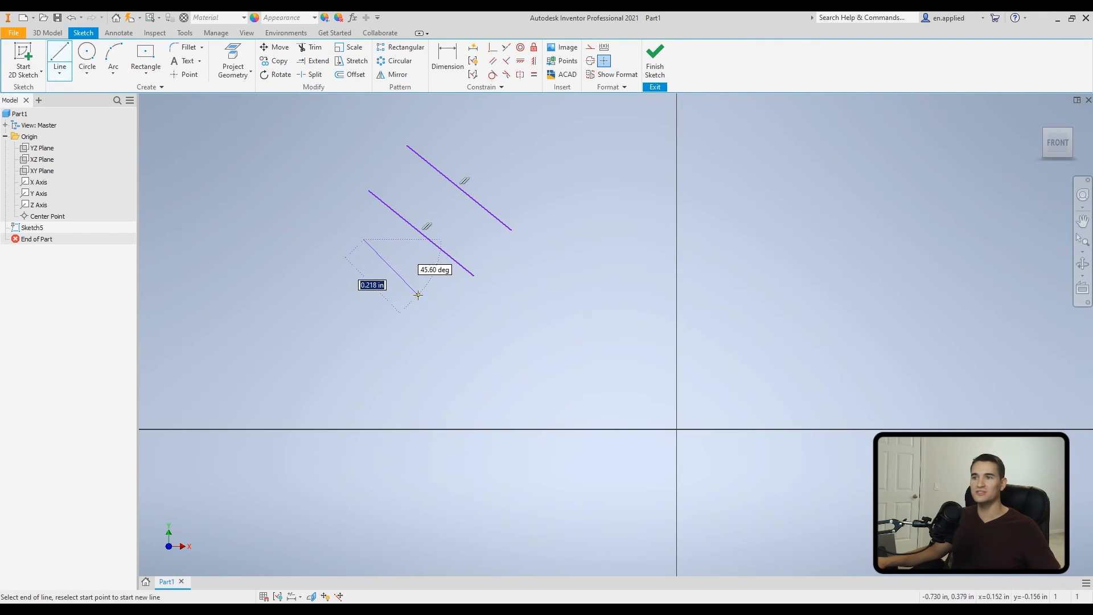
pyautogui.click(417, 295)
pyautogui.rightClick(416, 291)
pyautogui.click(448, 293)
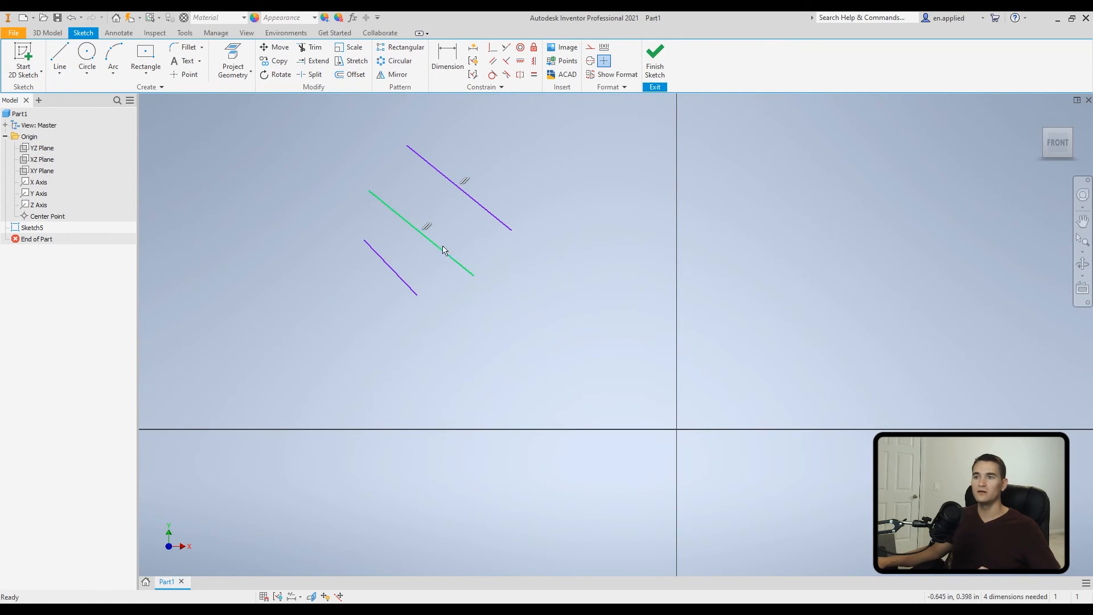
# - Set the constraint inference scope to Select, with the short lower line as the only inference geometry
pyautogui.click(472, 115)
pyautogui.click(168, 164)
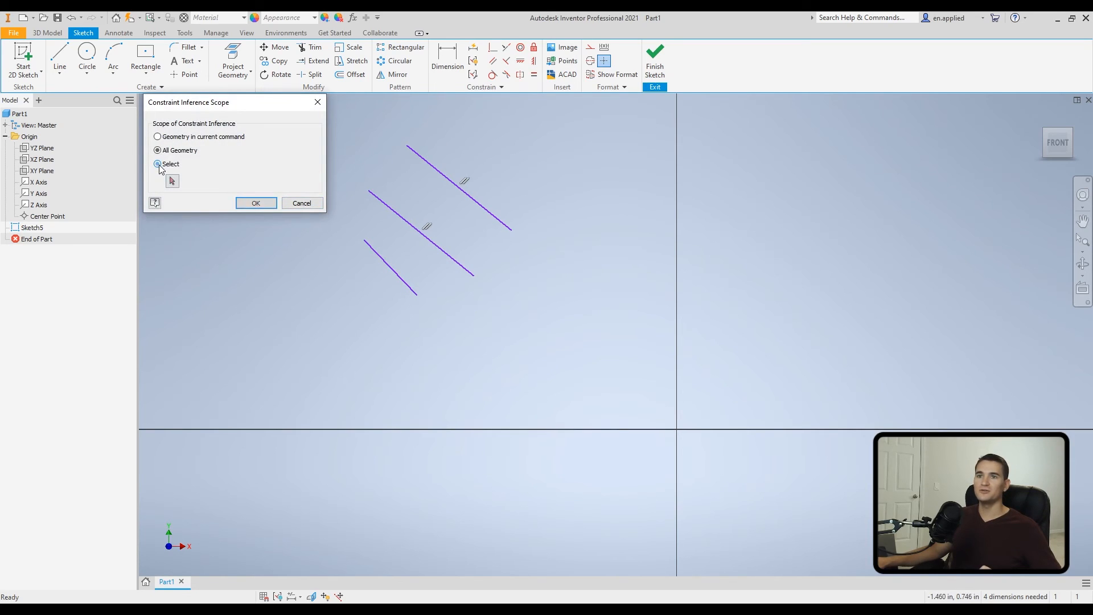
pyautogui.click(384, 266)
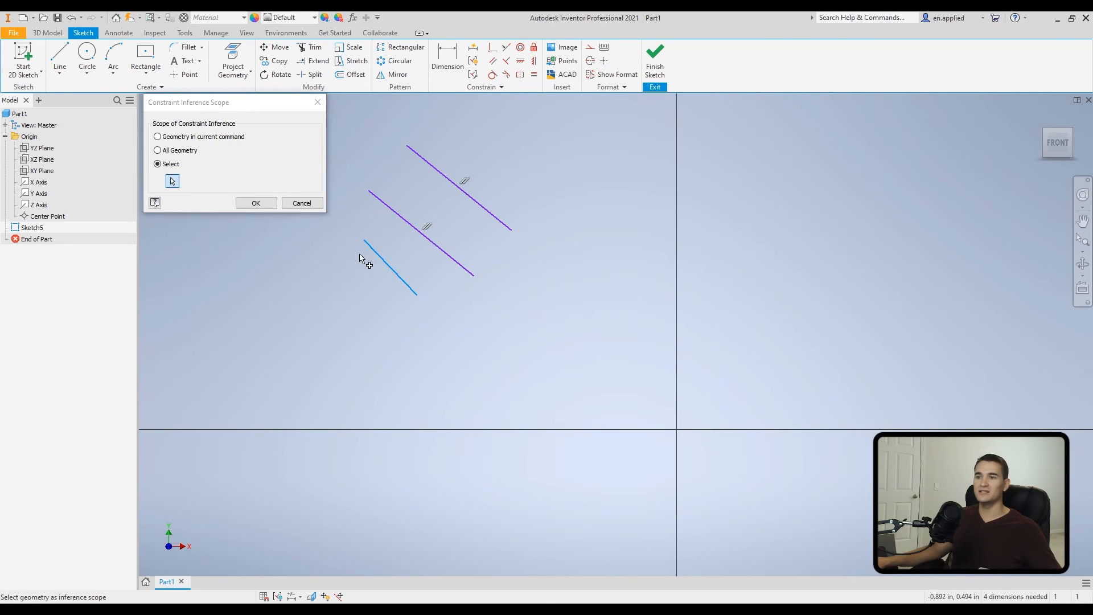
pyautogui.click(256, 203)
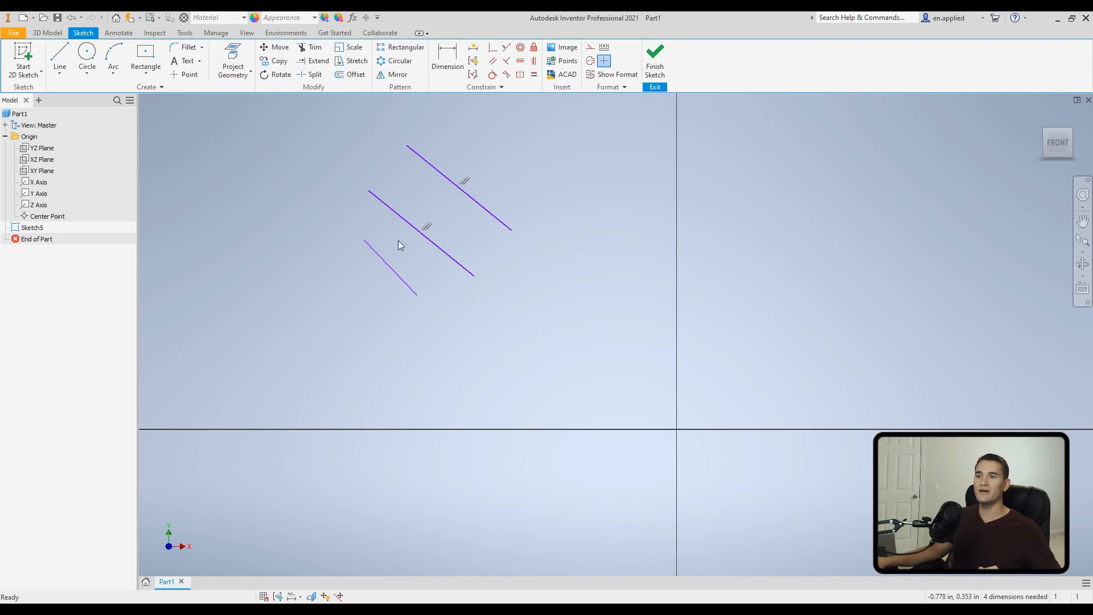
# - Sketch a diagonal line about 0.30 in long below the short line, with an inferred parallel constraint to it
pyautogui.press('l')
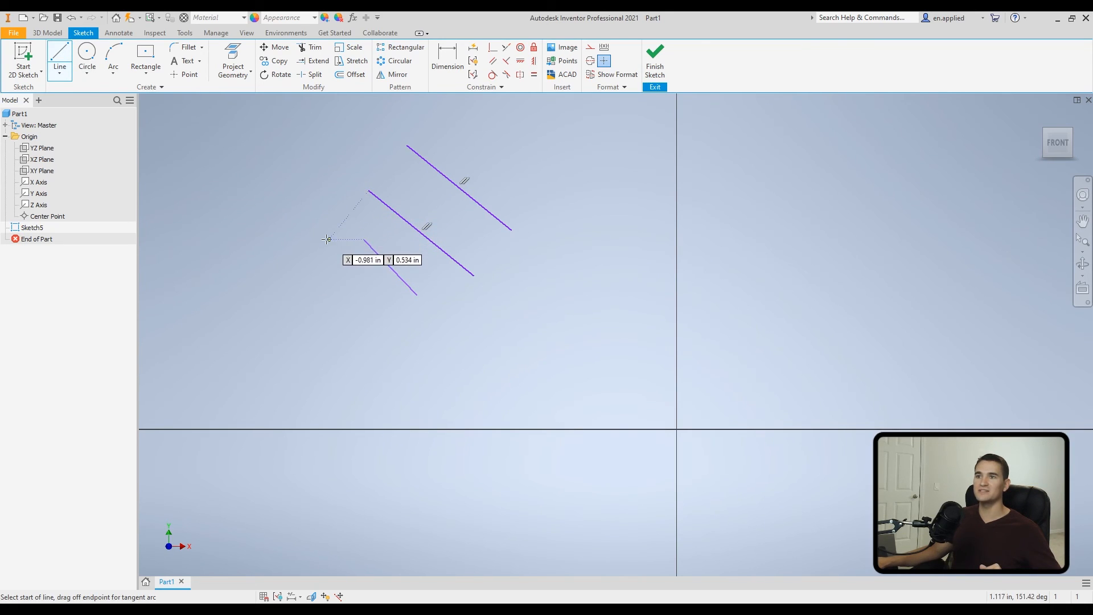
pyautogui.click(317, 256)
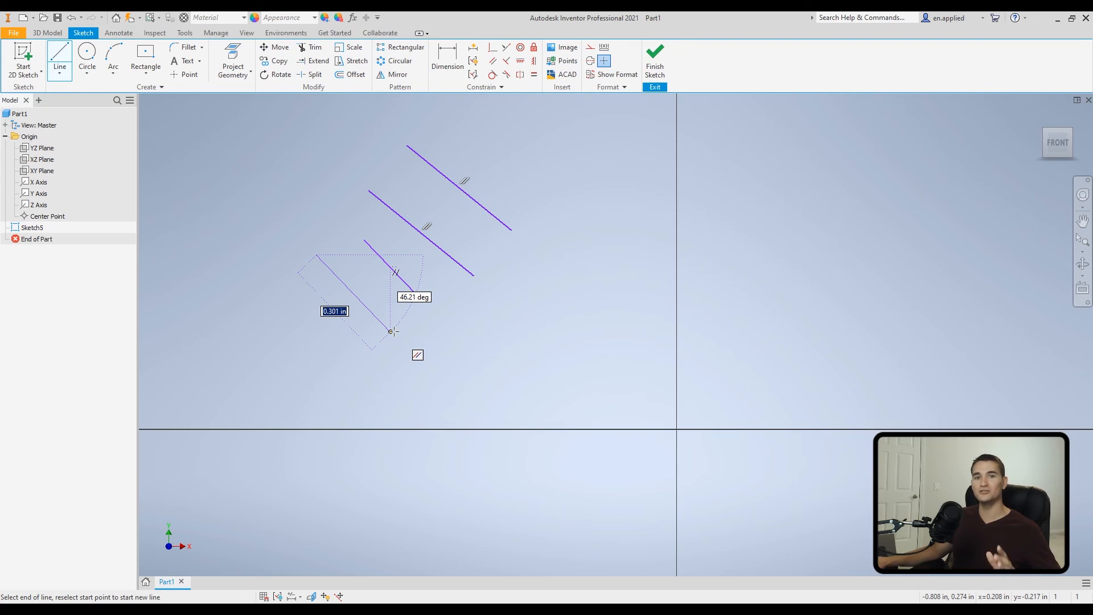
pyautogui.click(392, 331)
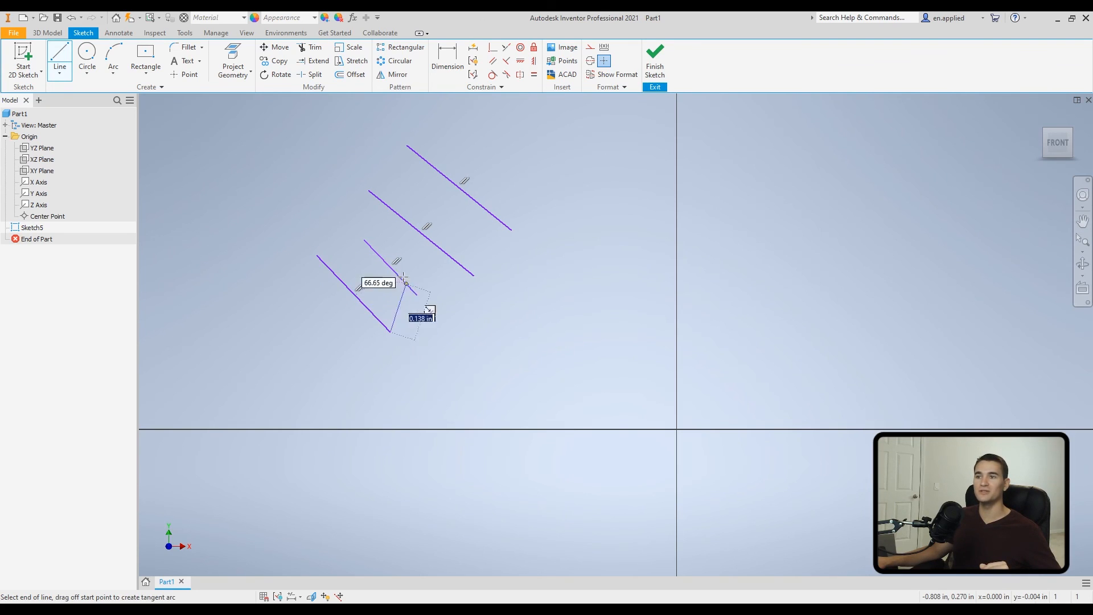